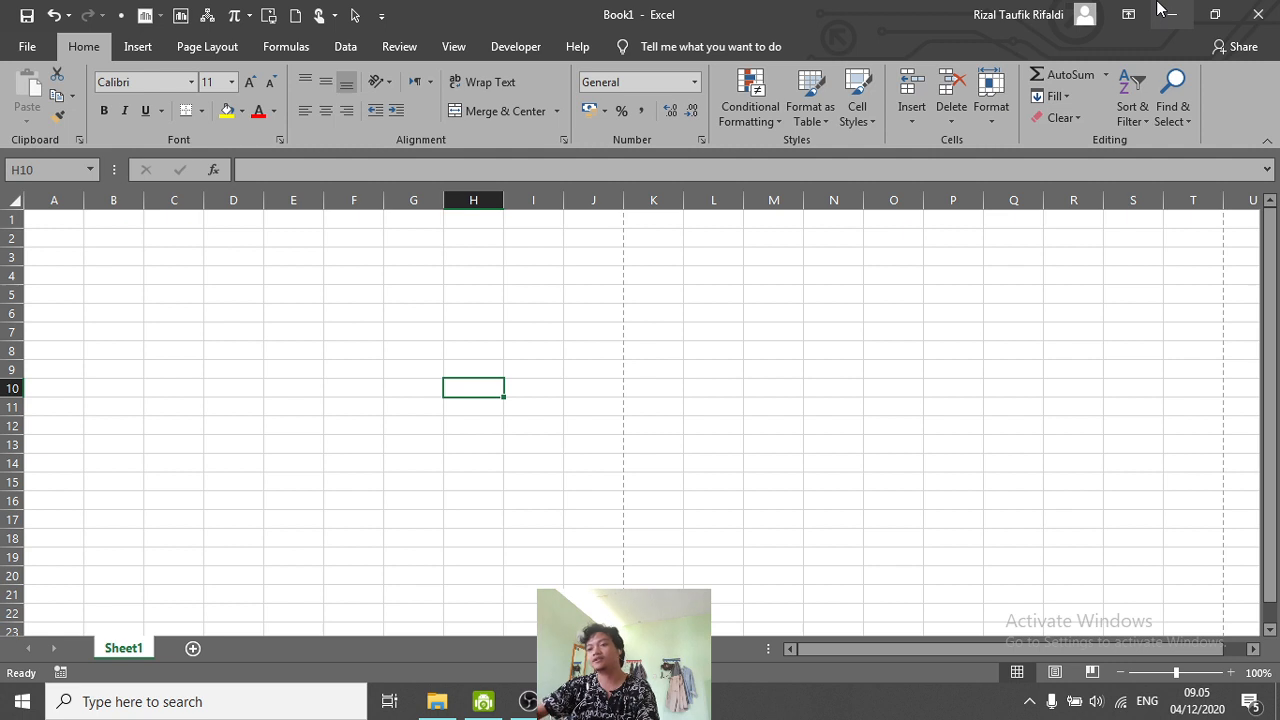
- Enter the text "LEMBAR KERJA MS EXCEL" in cell H10 of Sheet1
type("LEMBAR ")
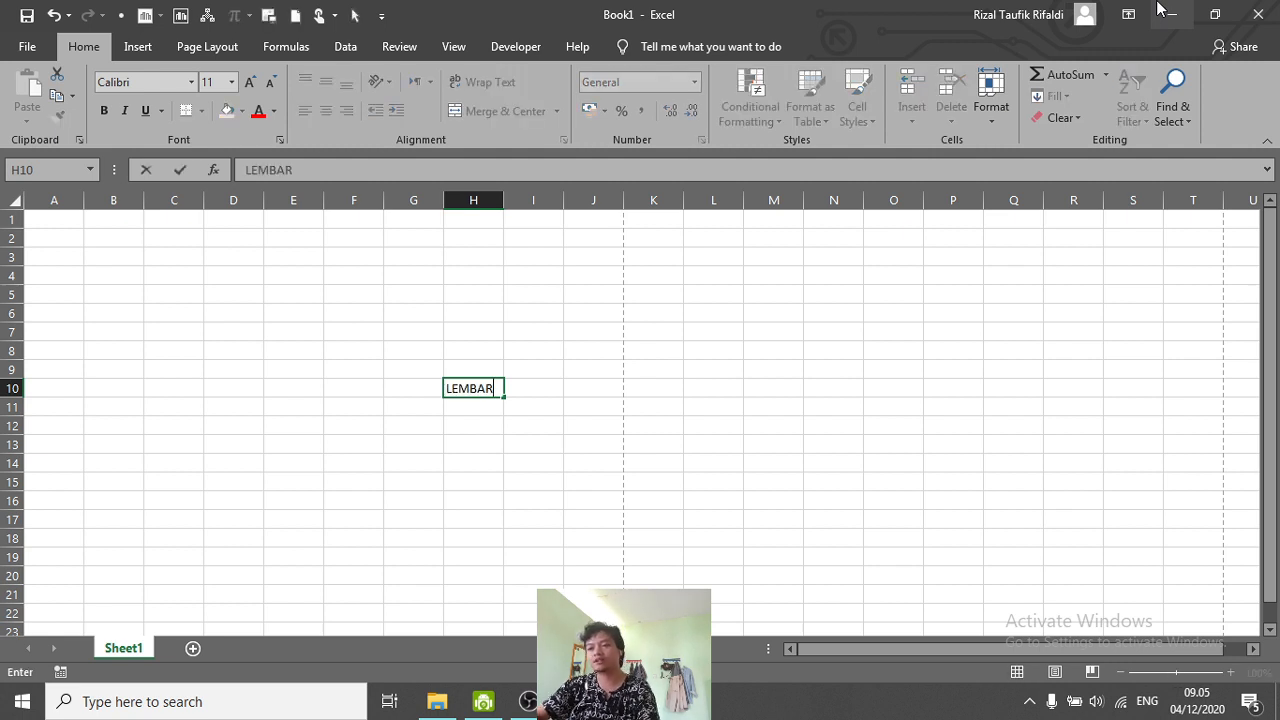
type("KERJA MS E")
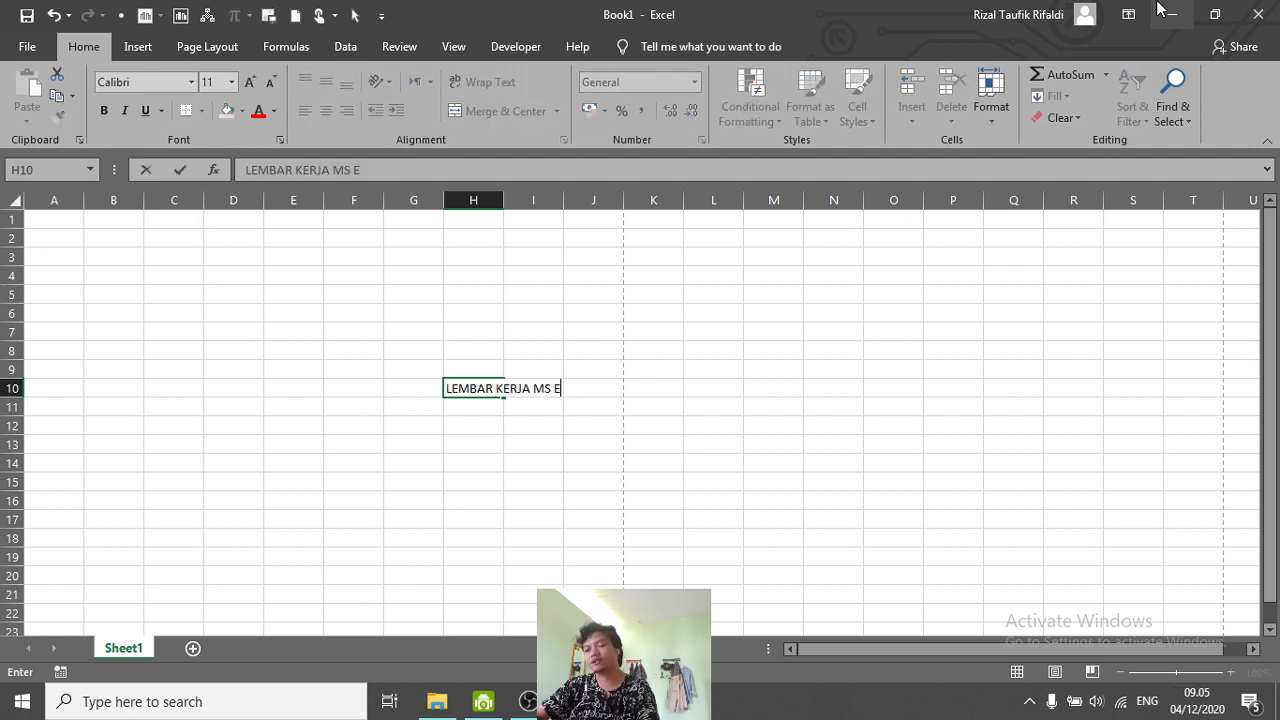
type("XCEL")
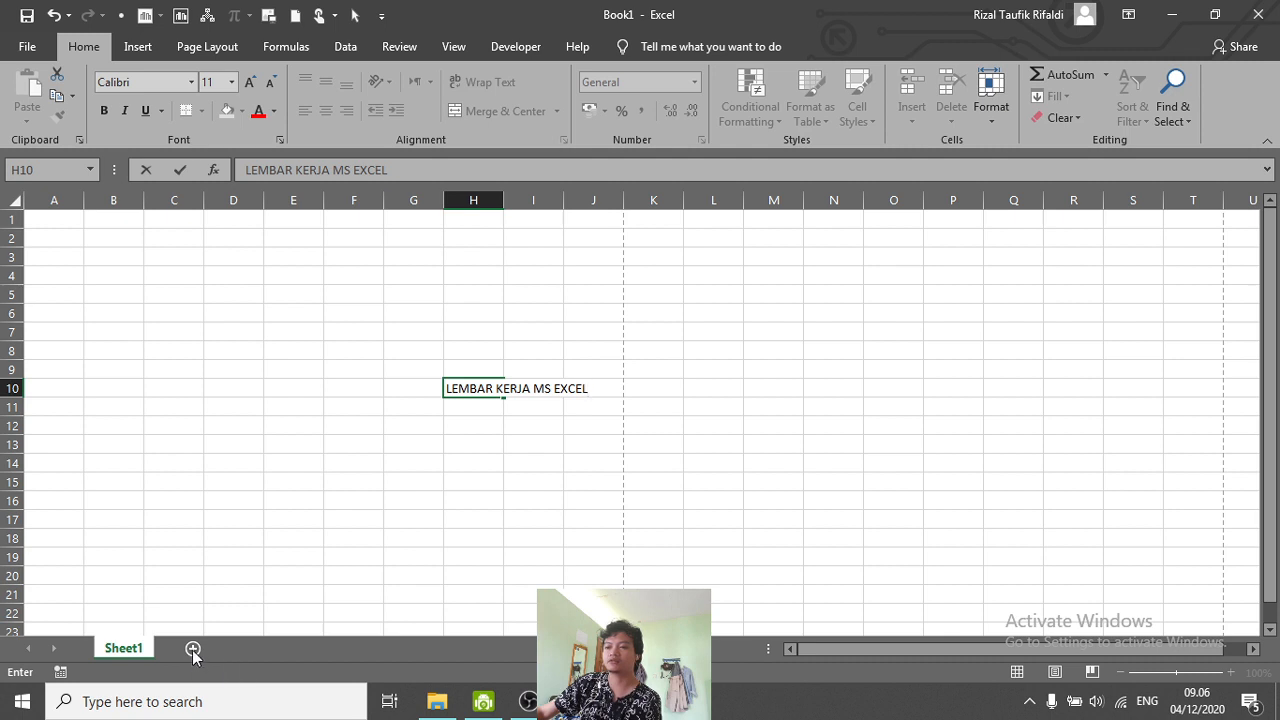
left_click(292, 556)
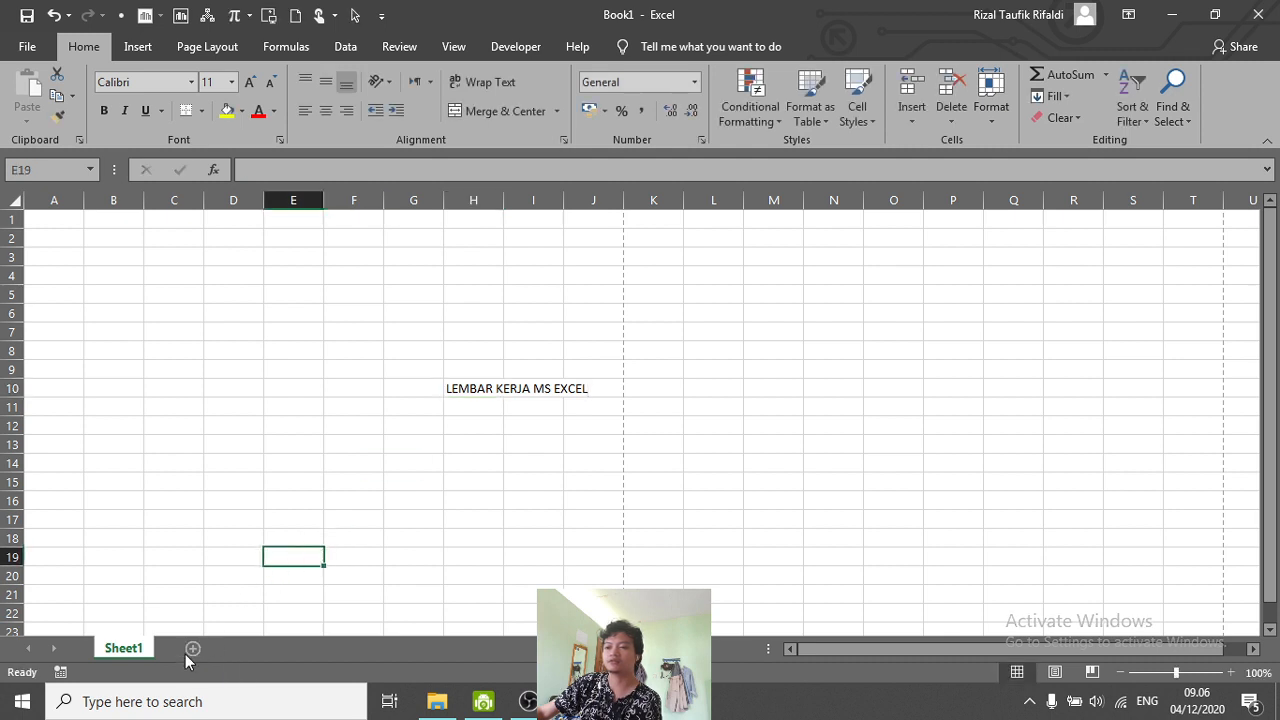
- Check which cell holds the "LEMBAR KERJA MS EXCEL" text by opening cell H10 for editing, and leave it without changes
left_click(592, 388)
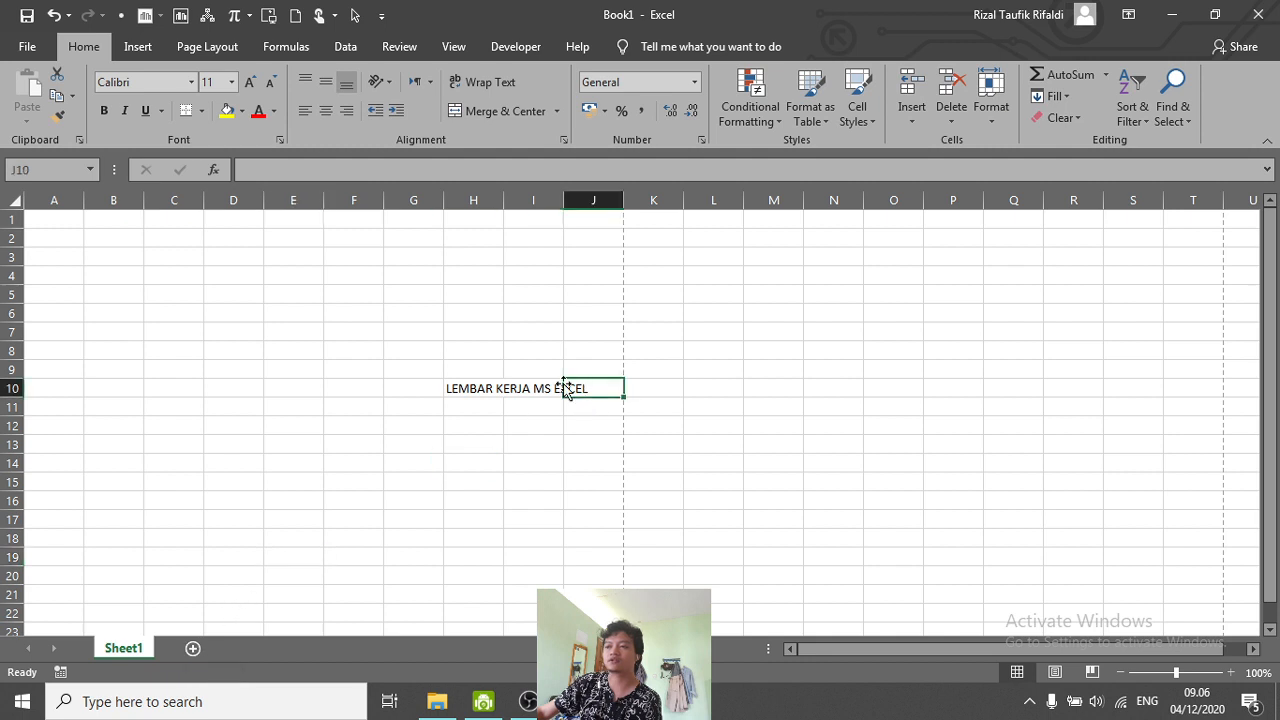
left_click(466, 402)
left_click(472, 388)
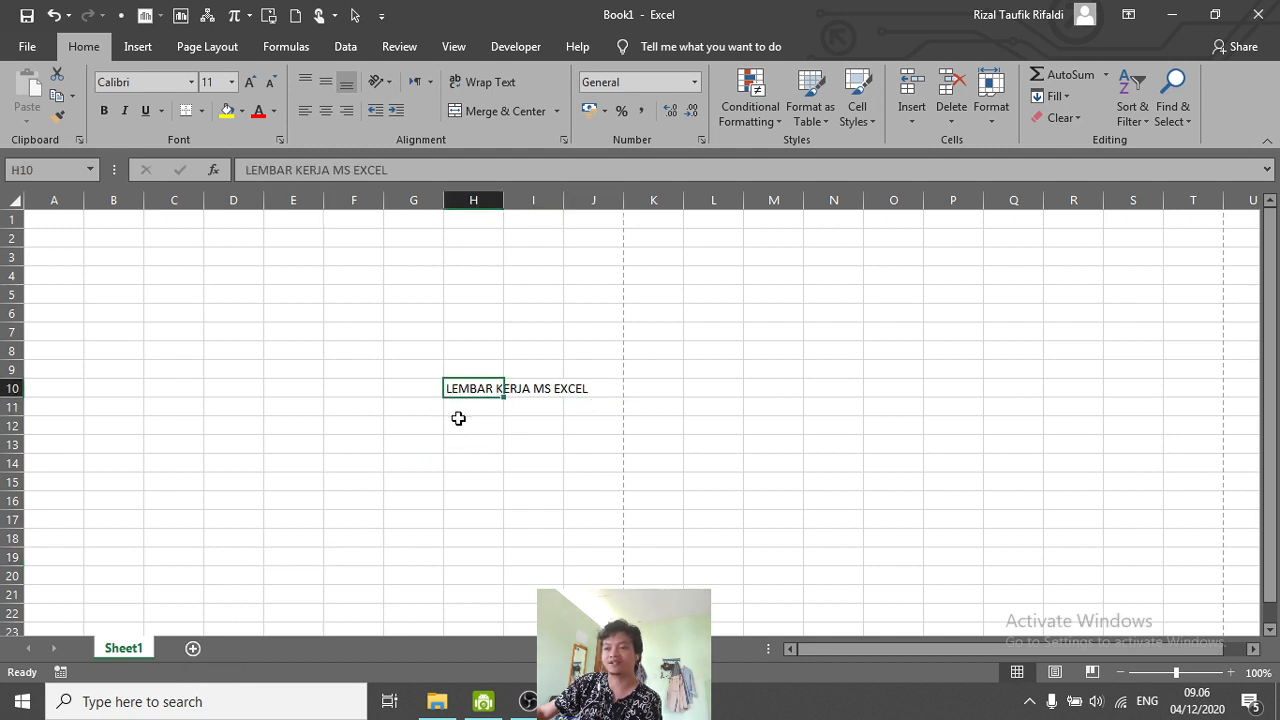
key("F2")
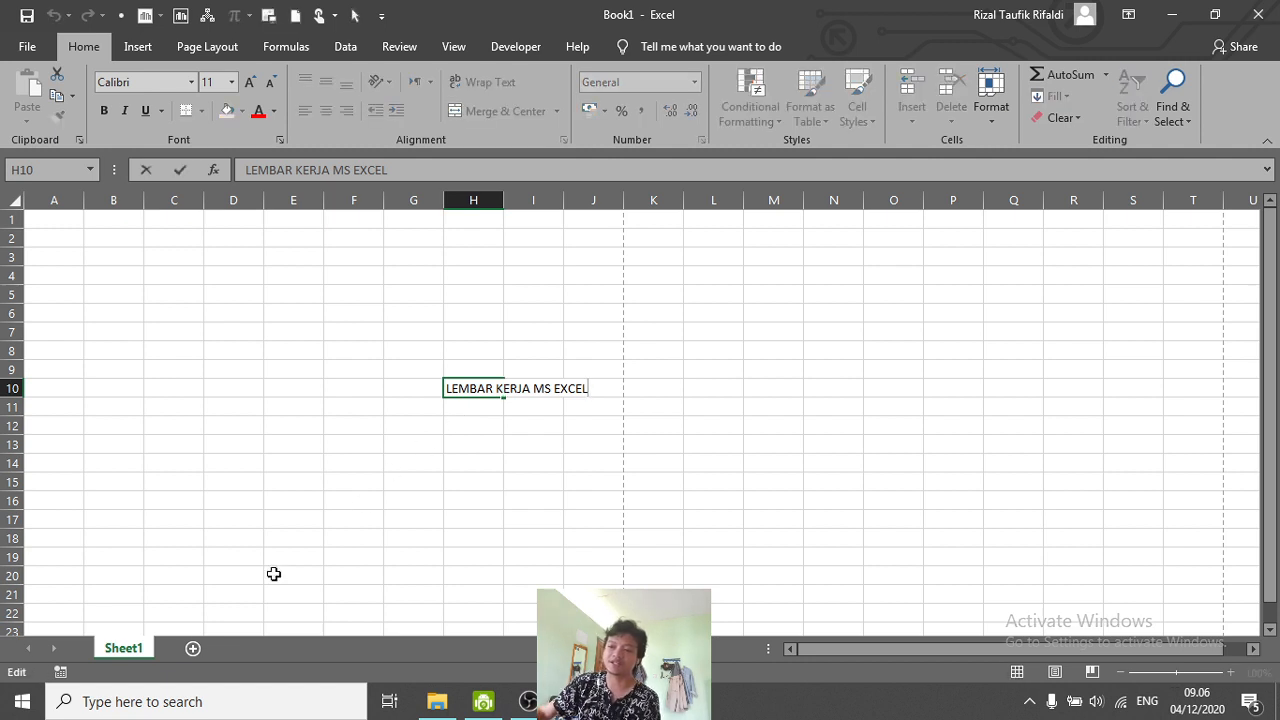
left_click(402, 489)
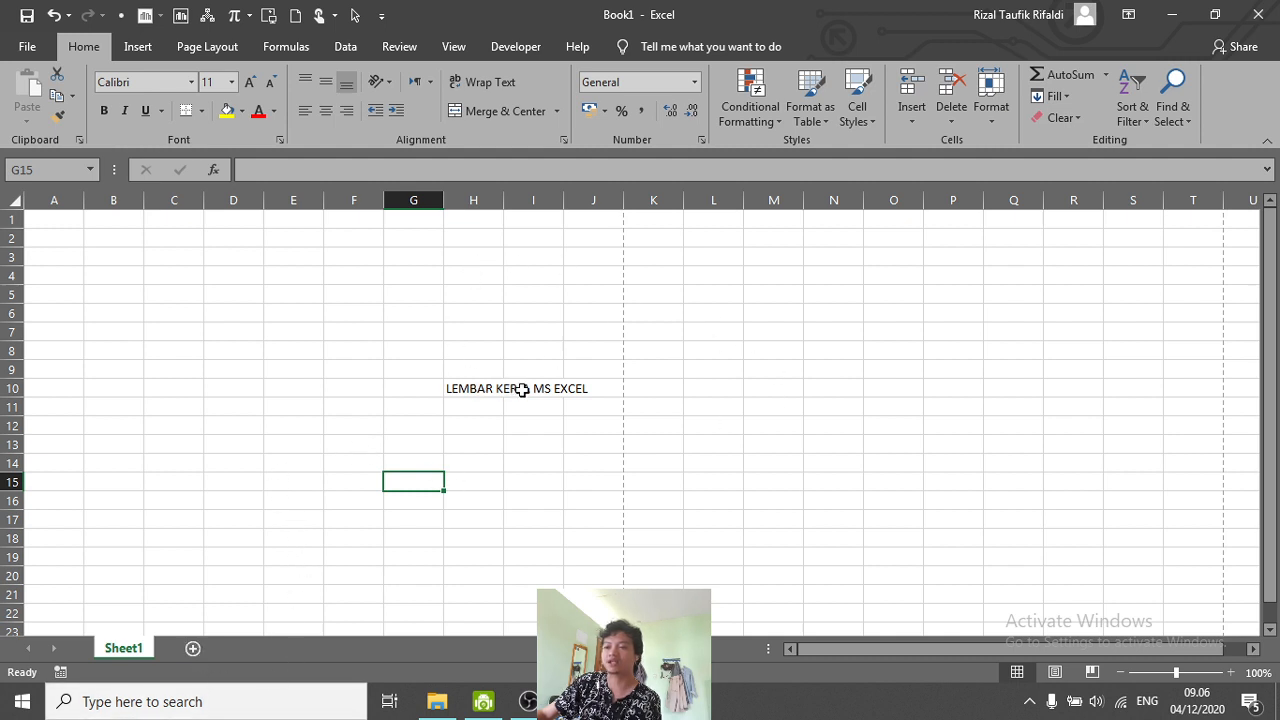
- Add two new worksheets to the workbook and return to Sheet1
left_click(195, 649)
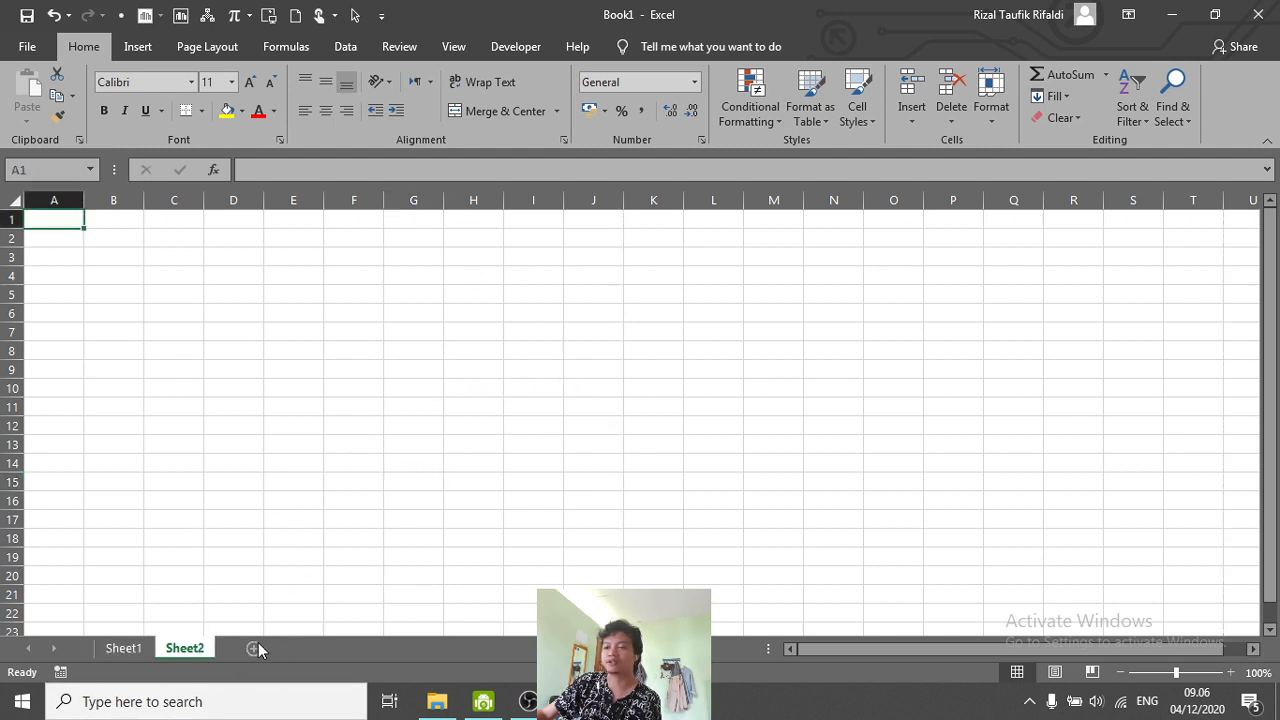
left_click(250, 648)
left_click(113, 652)
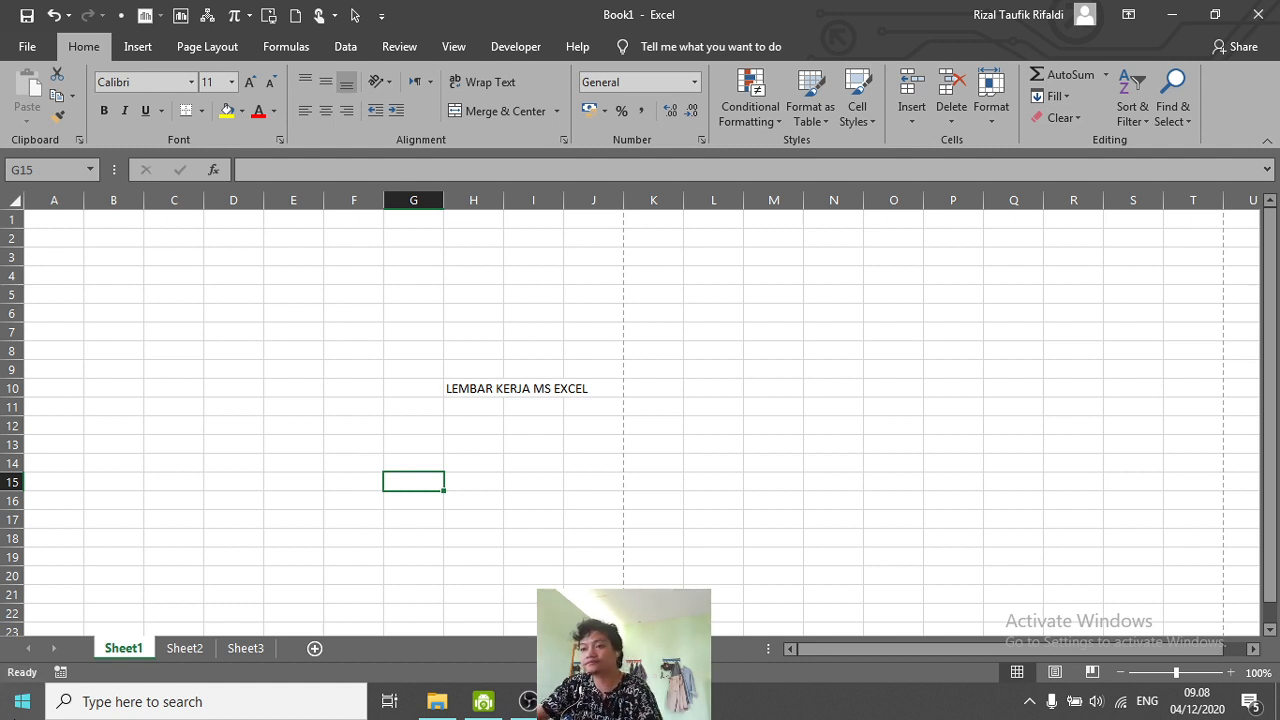
- Select cell D8 and move the active cell step by step across and down to H10
left_click(473, 388)
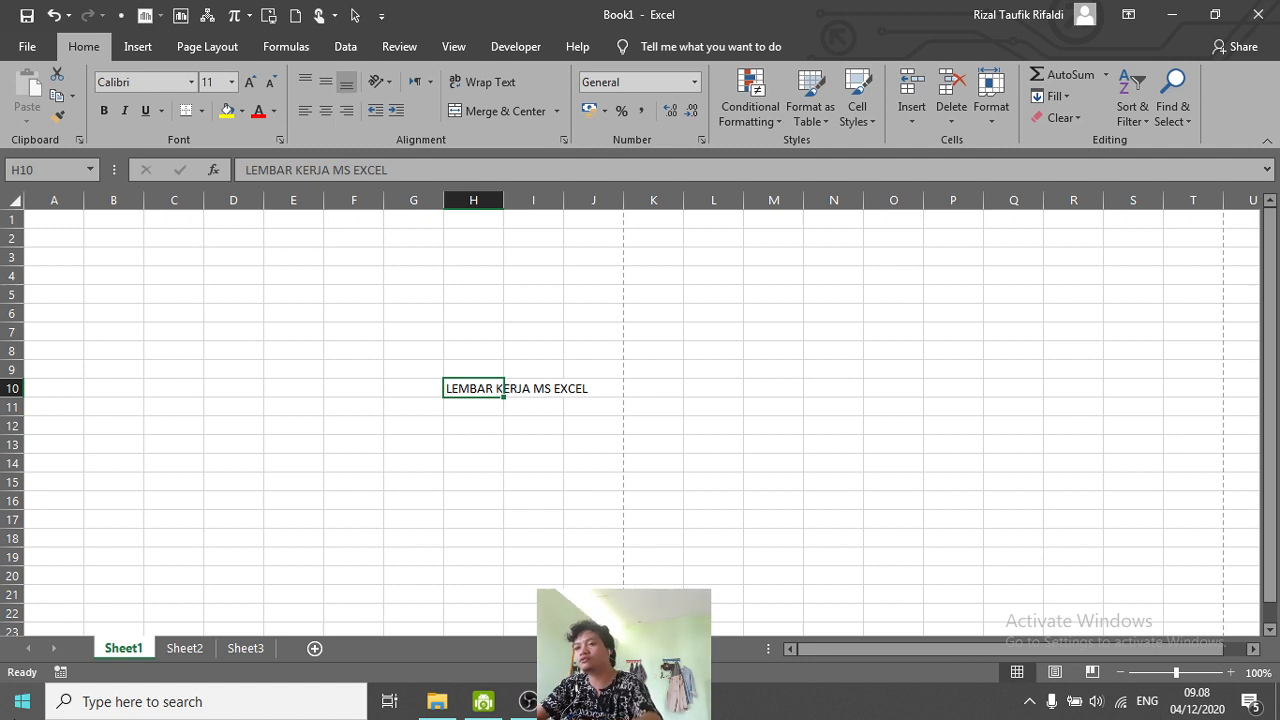
left_click(246, 354)
key("Right")
key("Right")
key("Right")
key("Right")
key("Down")
key("Down")
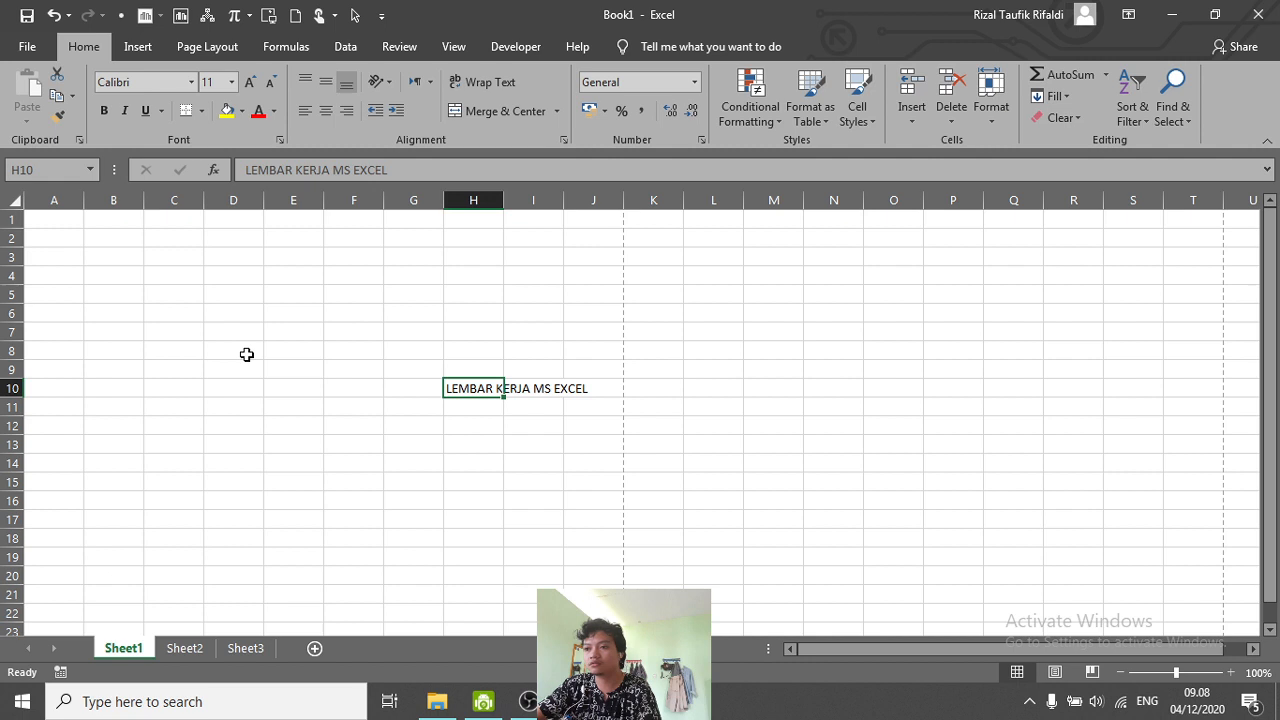
- Select cell D8 again and examine the rows further down Sheet1, moving and extending the selection a screen at a time
left_click(247, 354)
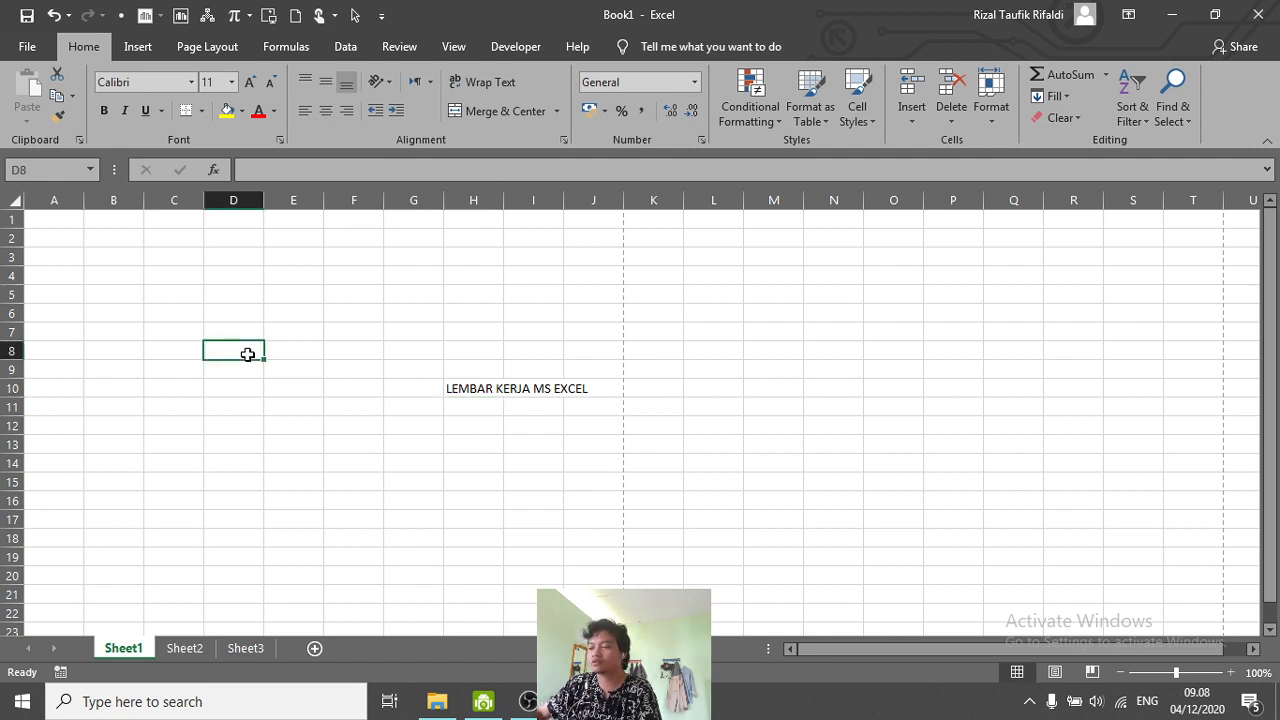
key("End")
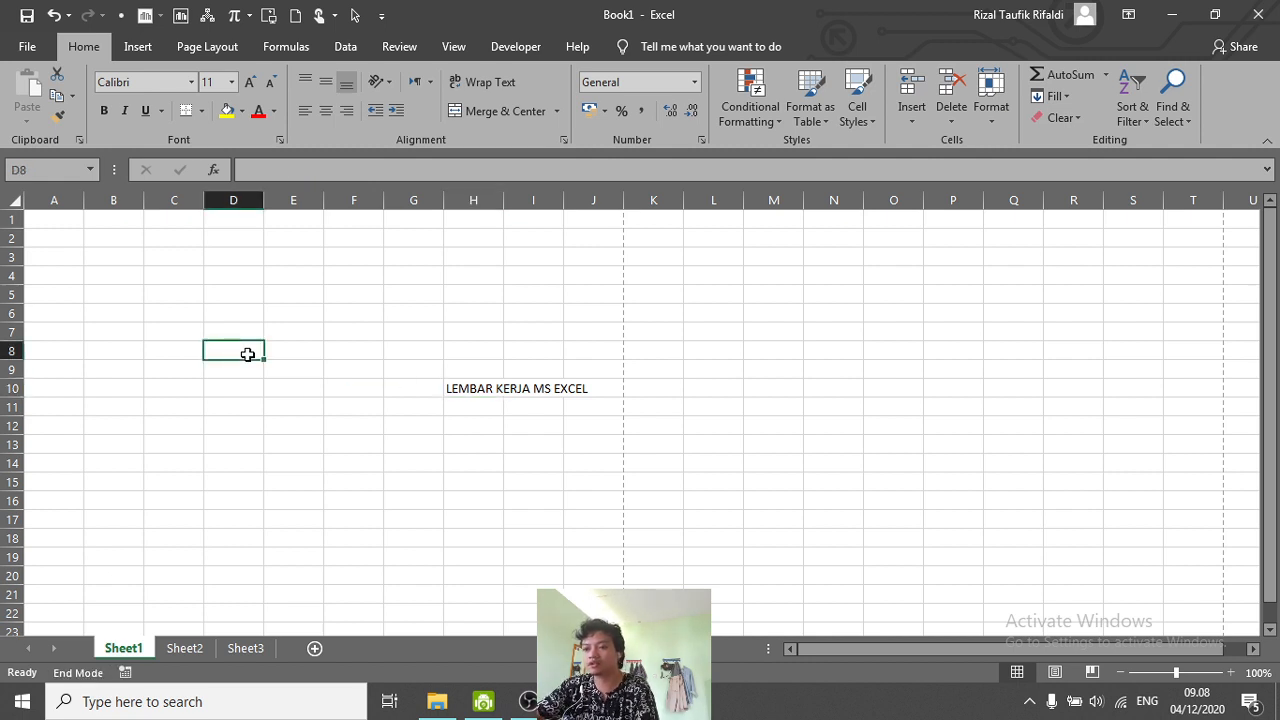
key("End")
scroll(247, 354, "down", 8)
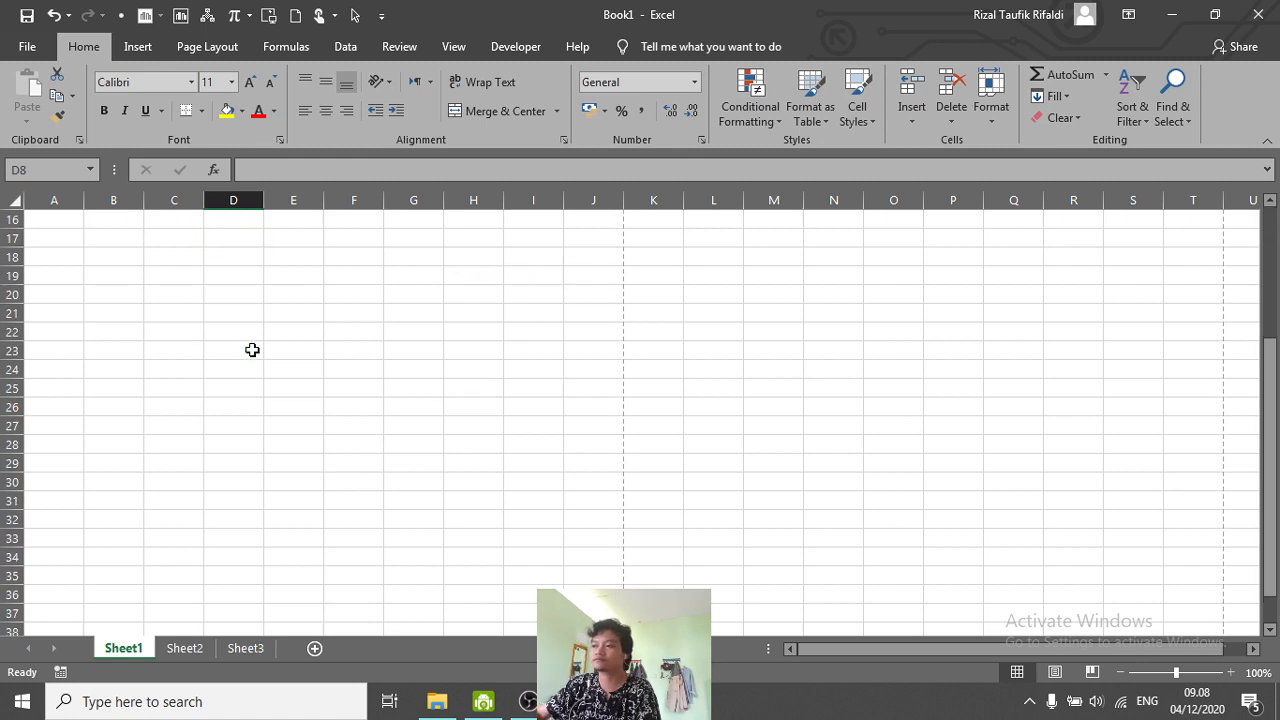
scroll(251, 349, "up", 8)
scroll(254, 352, "down", 8)
scroll(256, 353, "up", 2)
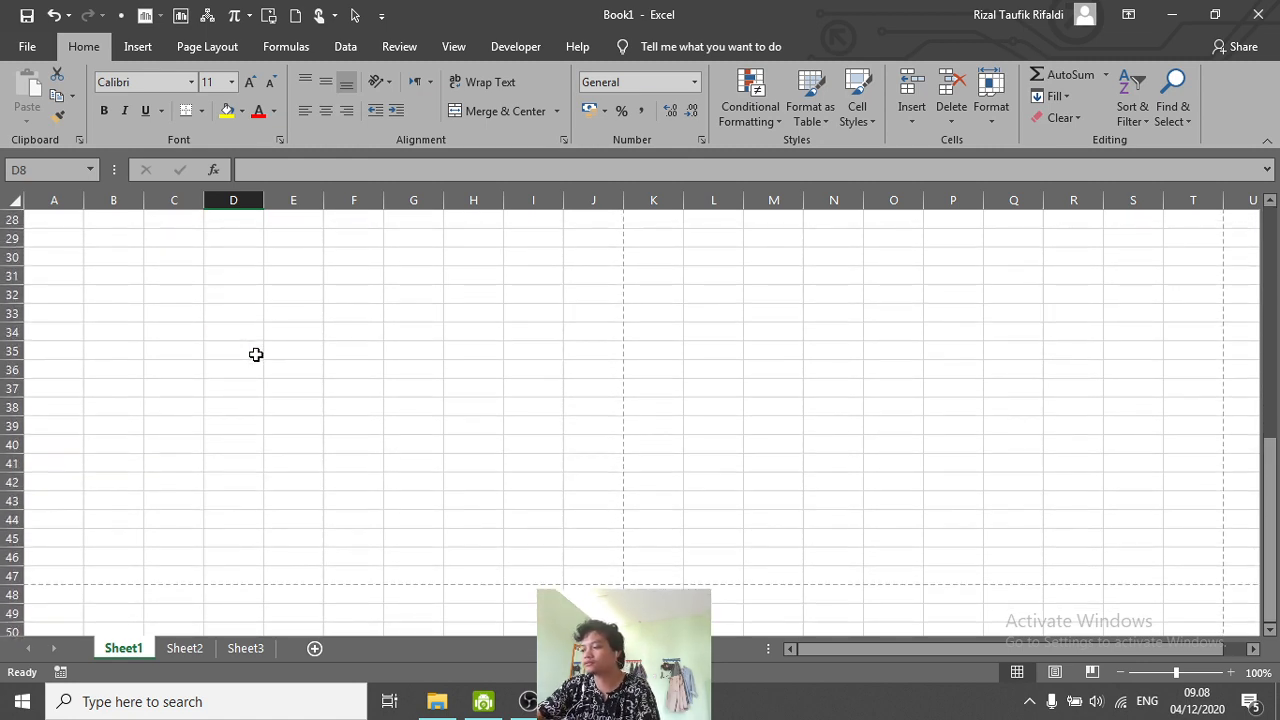
key("Page_Down")
key("shift+Page_Down")
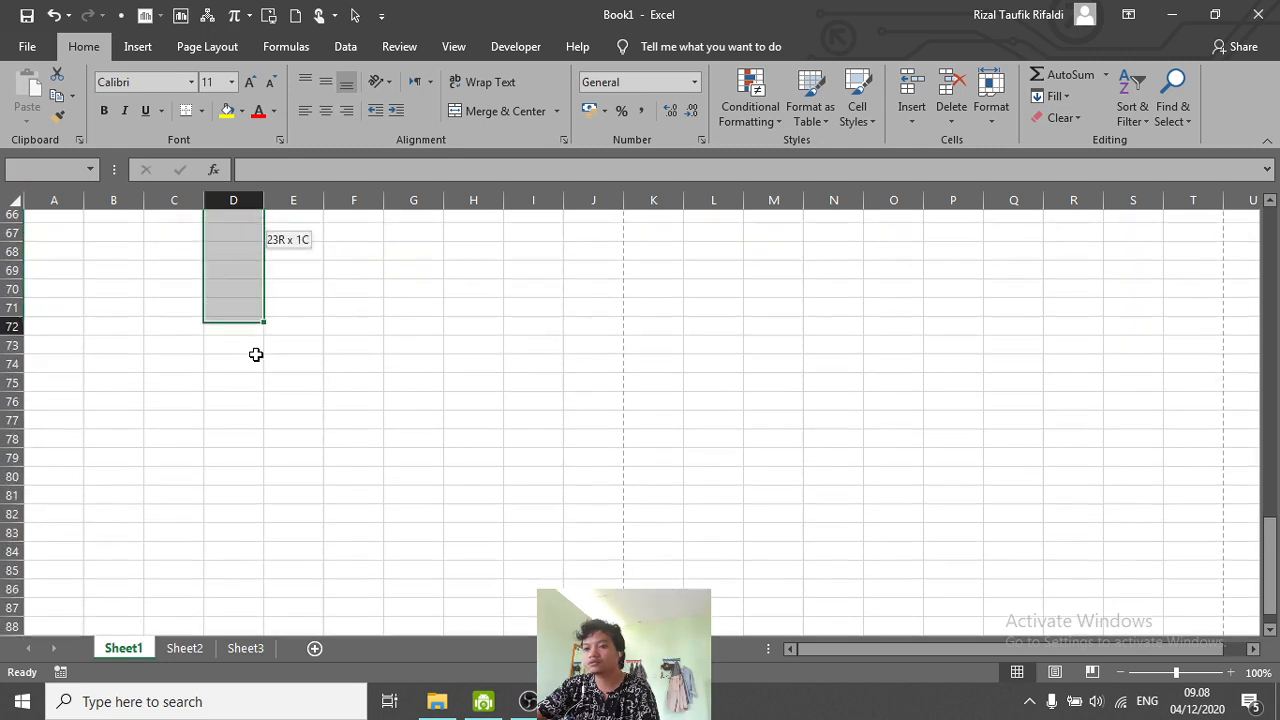
- Switch to Sheet2 and jump to the sheet's last row and last column, returning to A1 after each
key("ctrl+Page_Down")
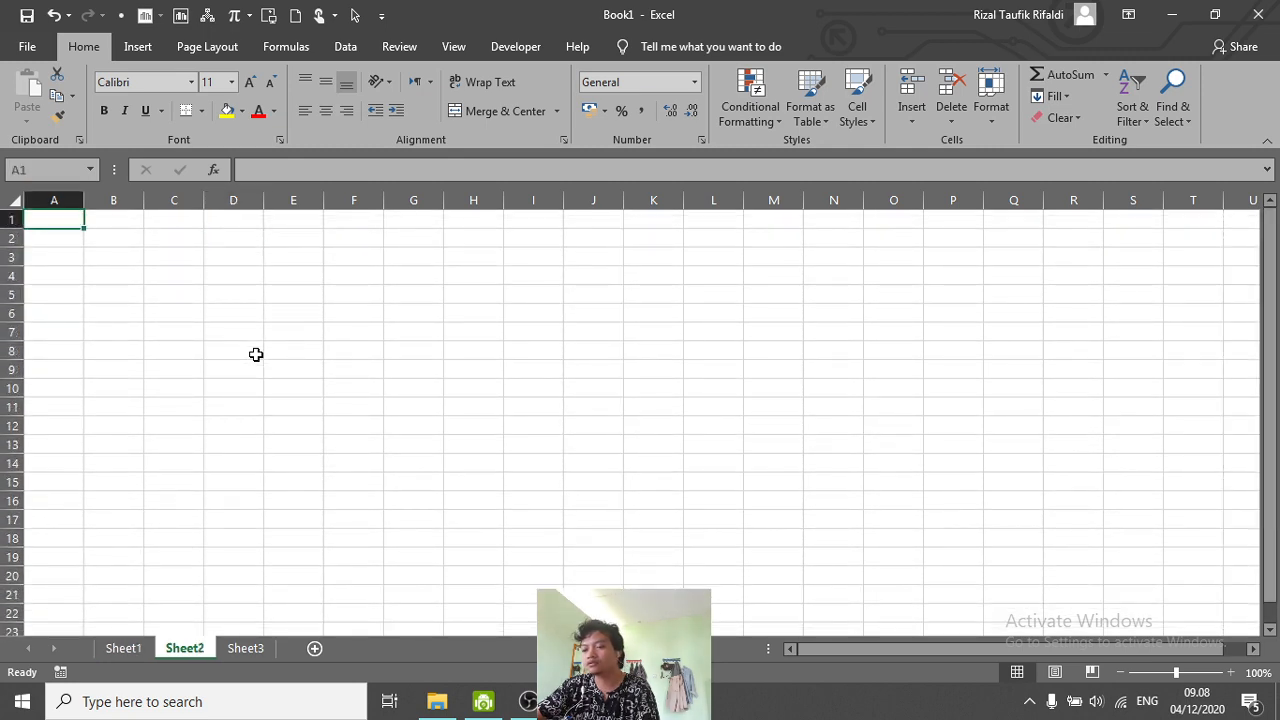
key("shift+Down")
key("Down")
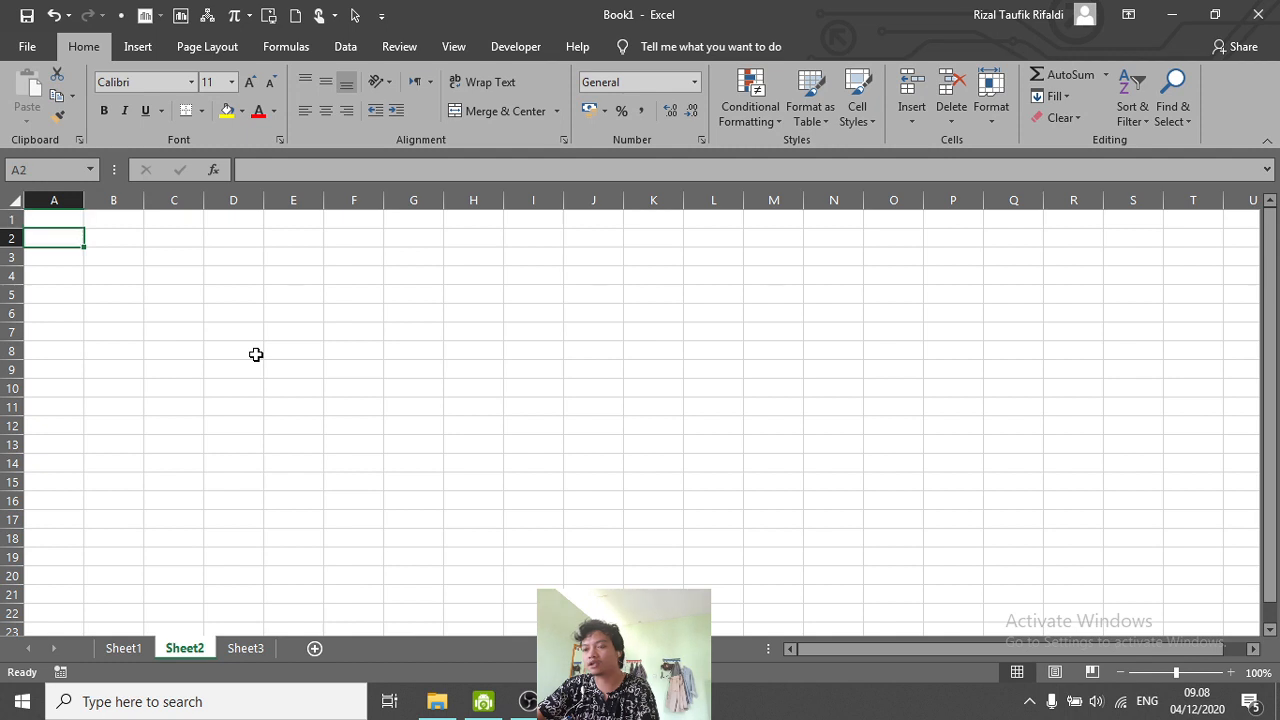
key("ctrl+Down")
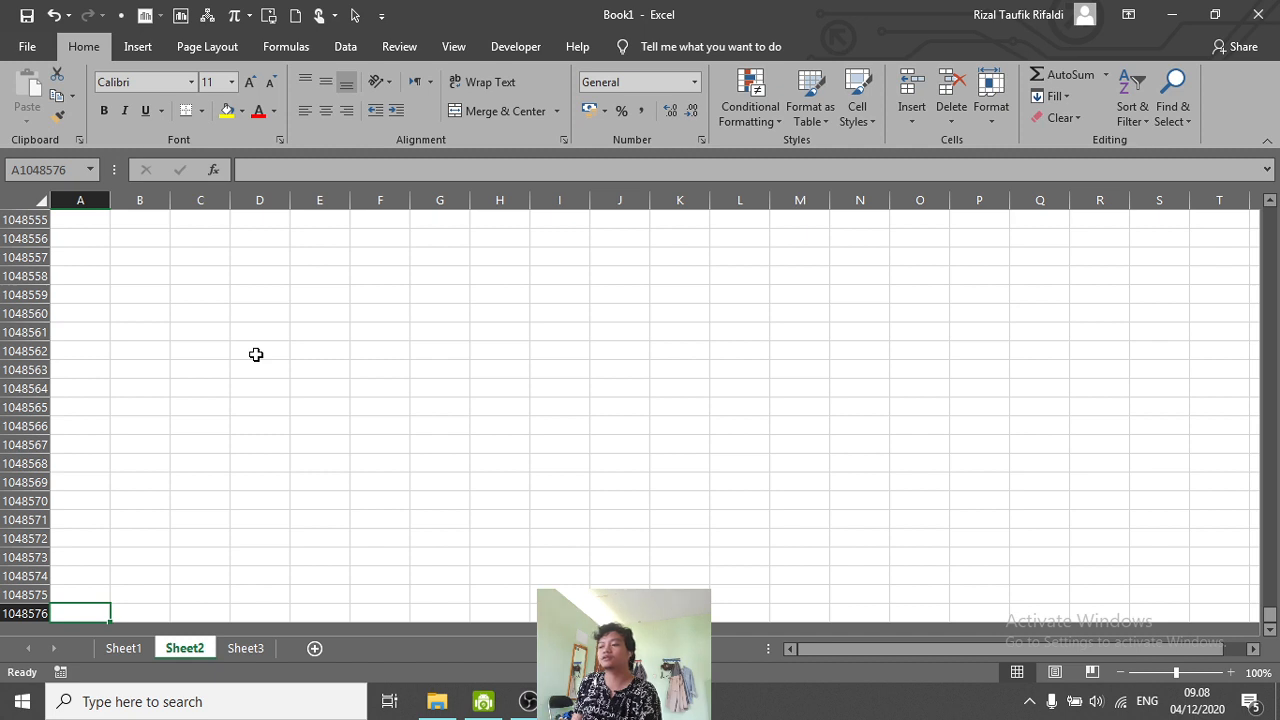
key("shift+Up")
key("Up")
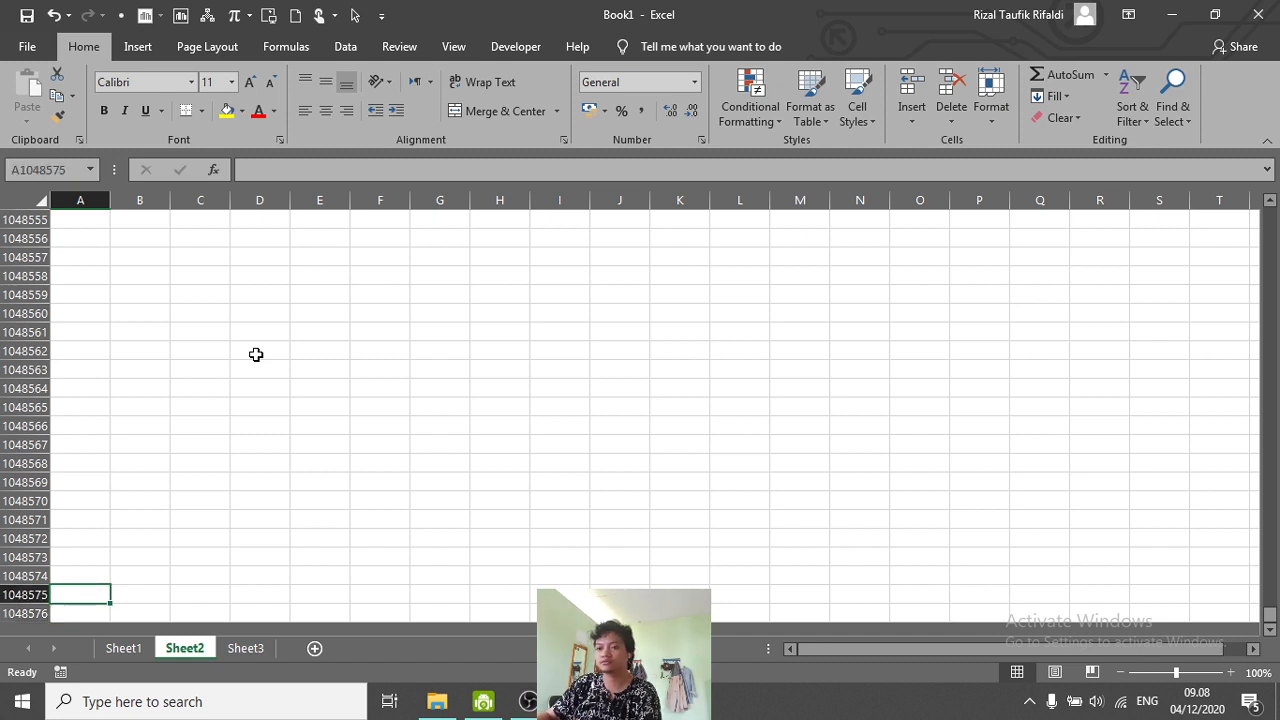
key("ctrl+Up")
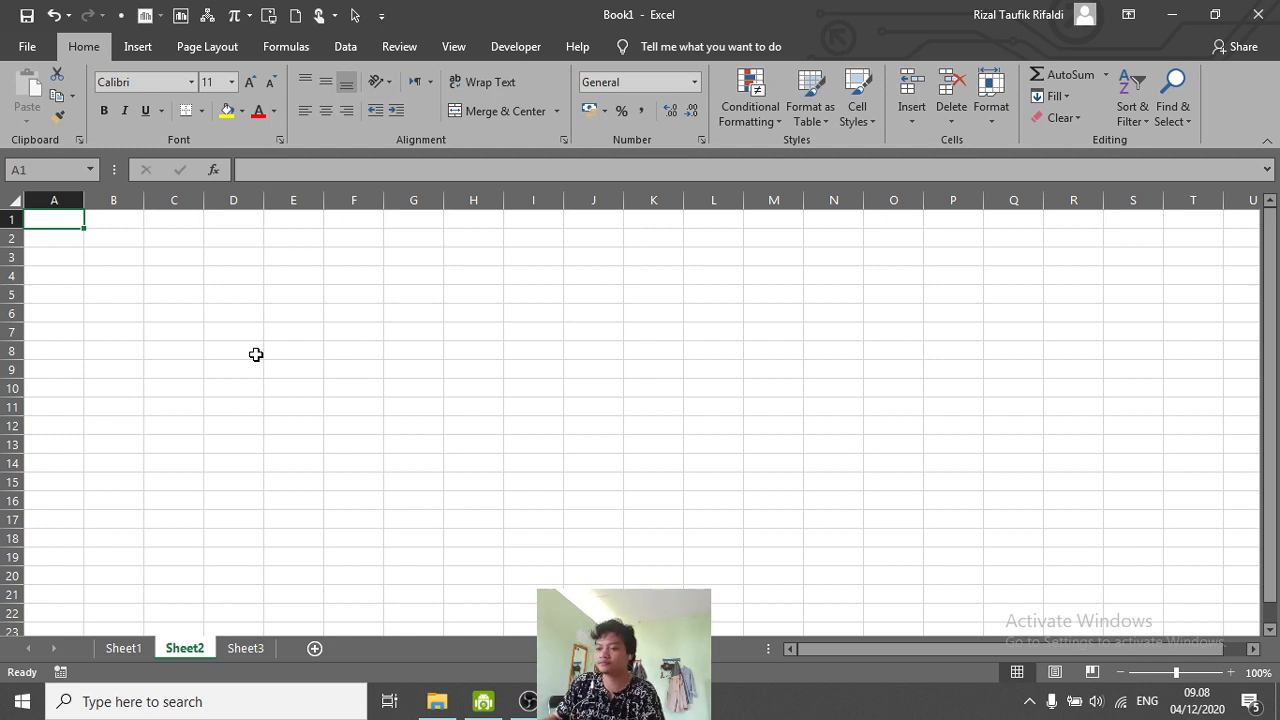
key("ctrl+Right")
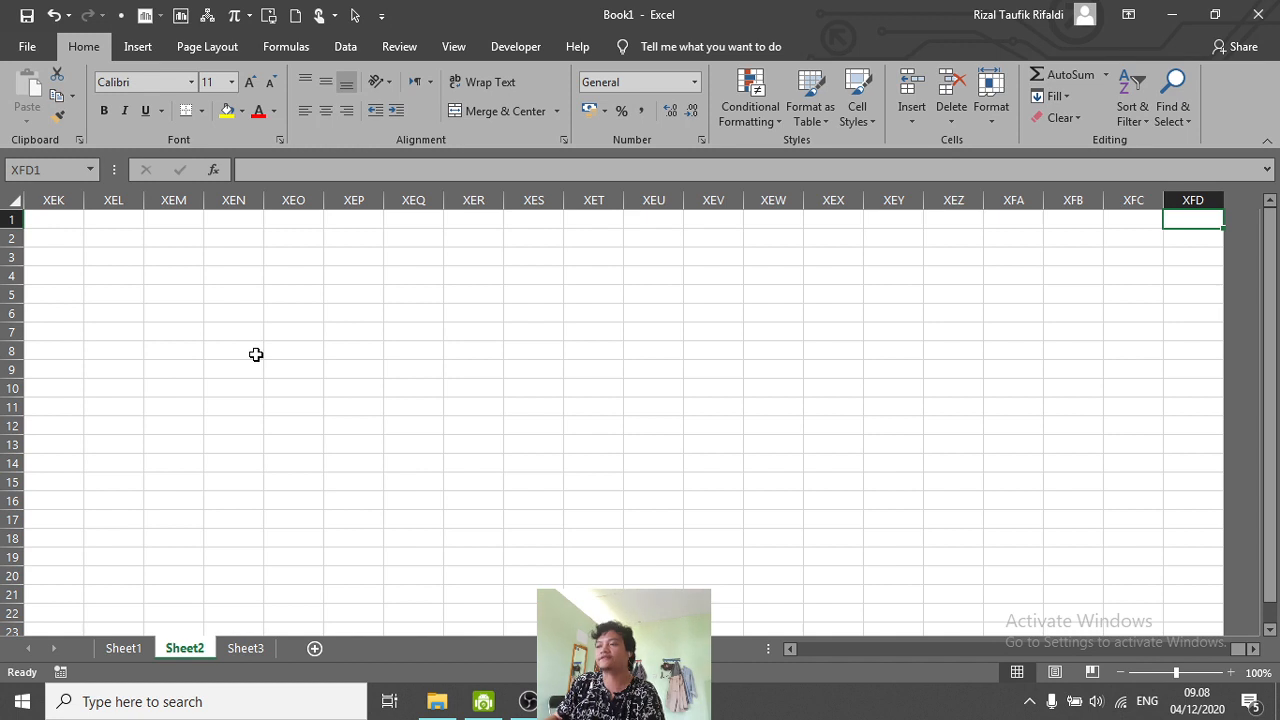
key("ctrl+Left")
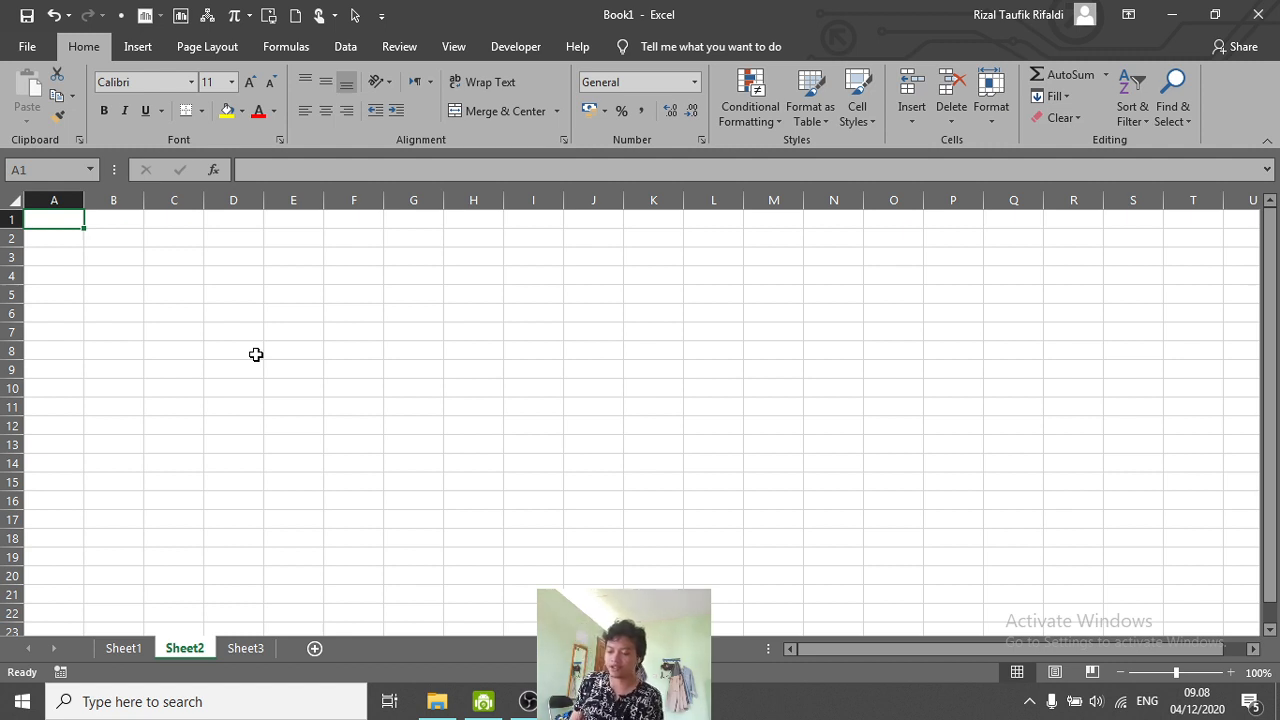
- Select various cells on Sheet2, such as D8, F11, G13 and E12, to examine their cell addresses
left_click(230, 346)
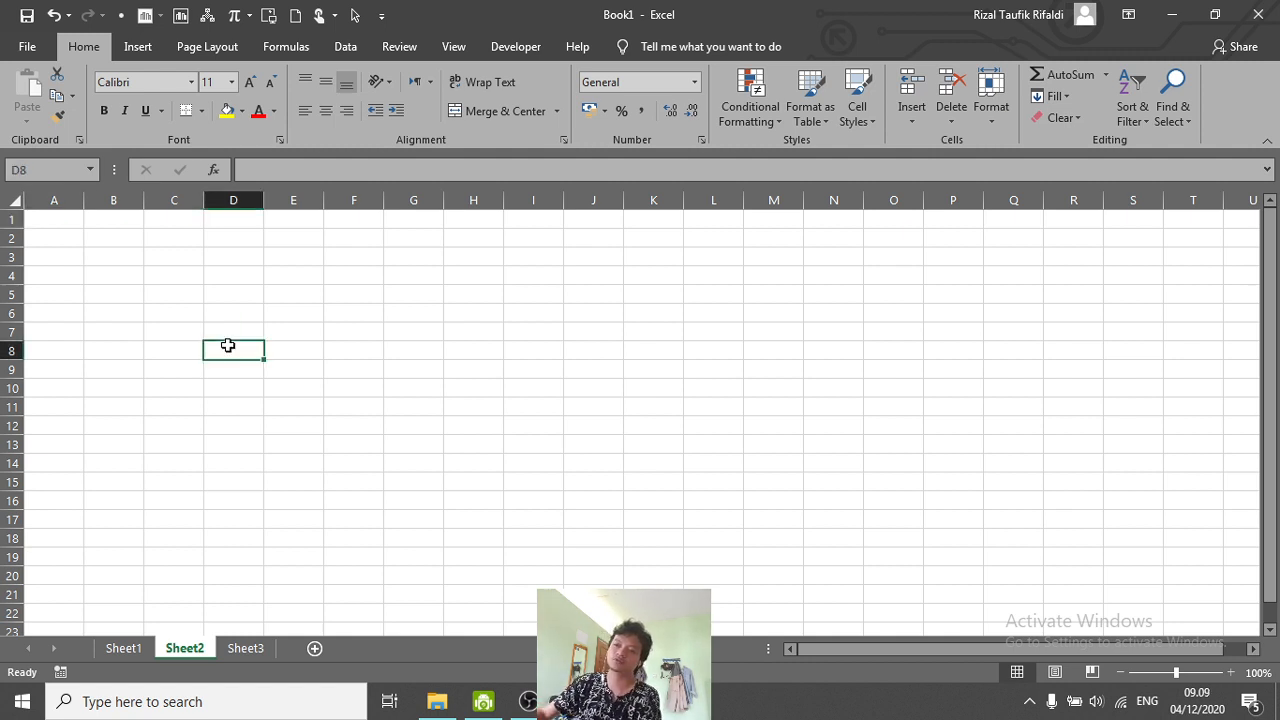
left_click(350, 406)
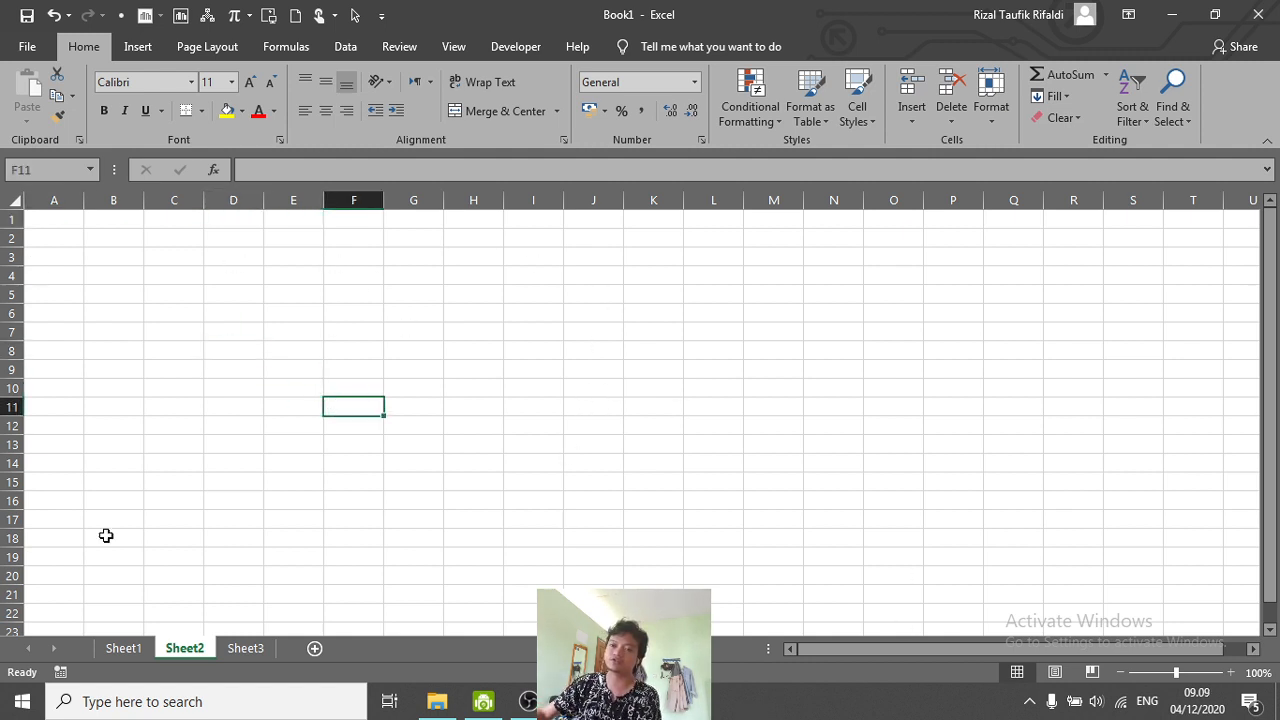
left_click(441, 449)
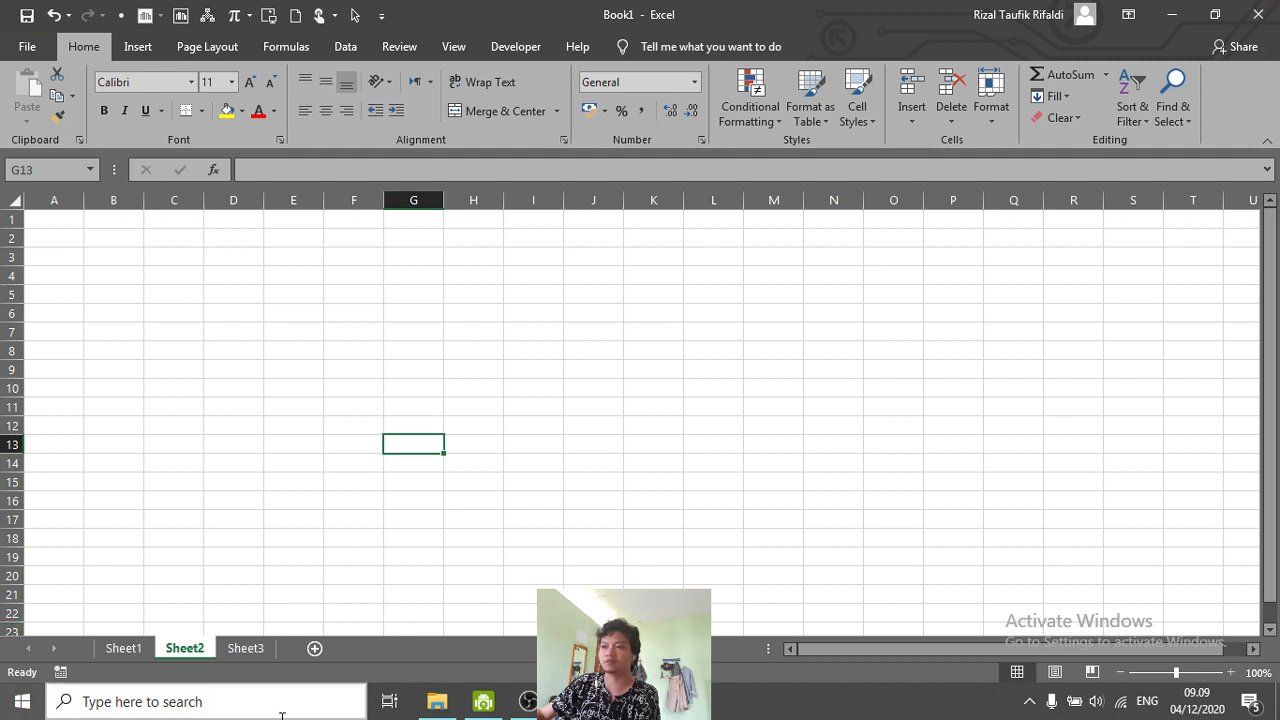
left_click(208, 346)
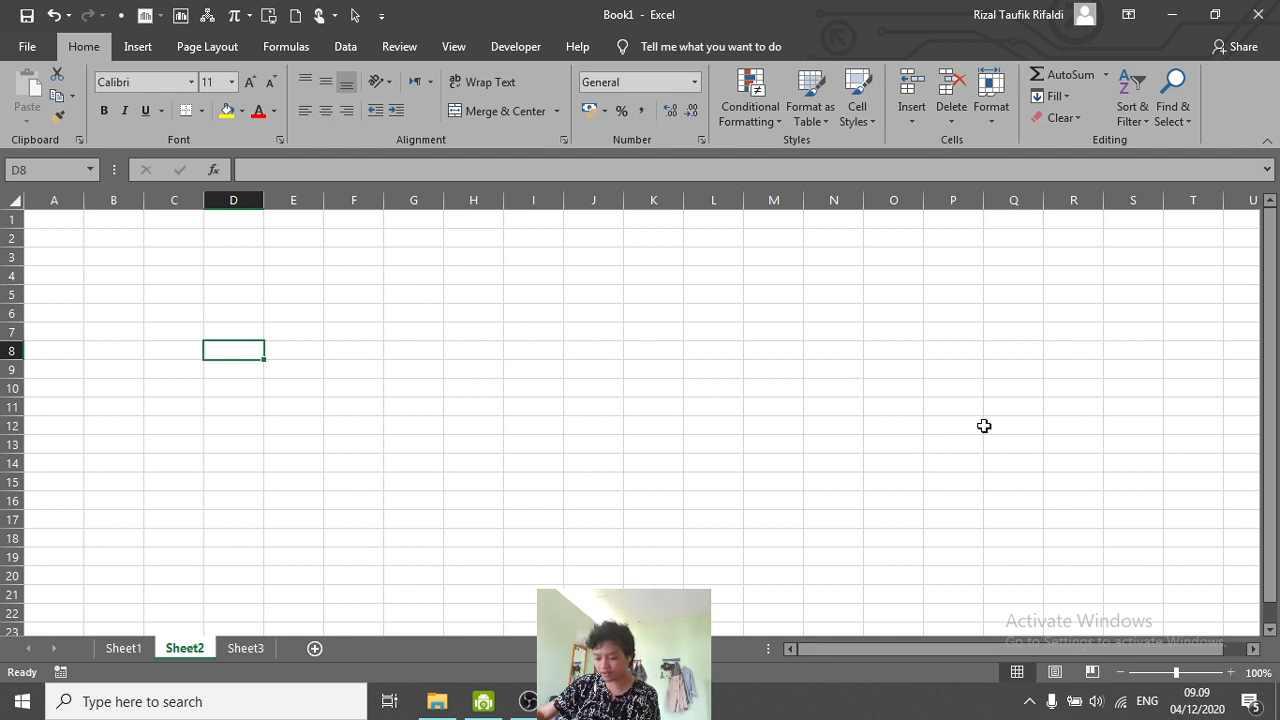
left_click(521, 442)
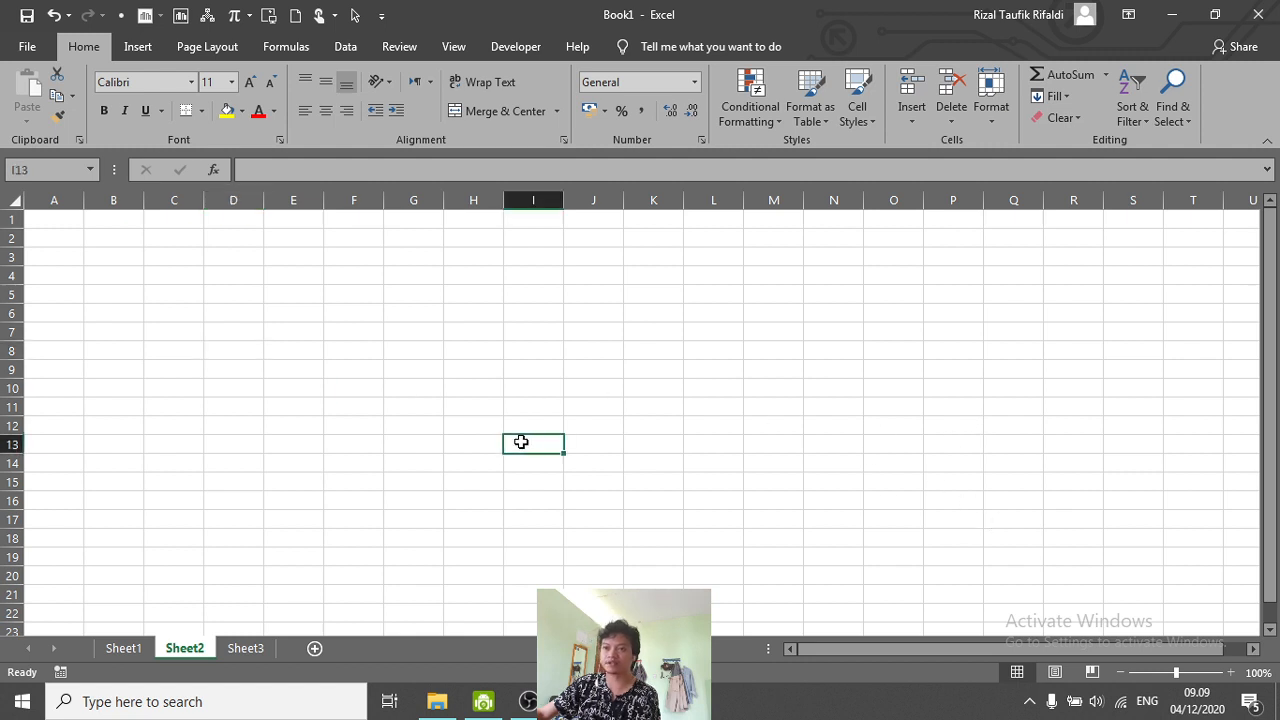
left_click(218, 383)
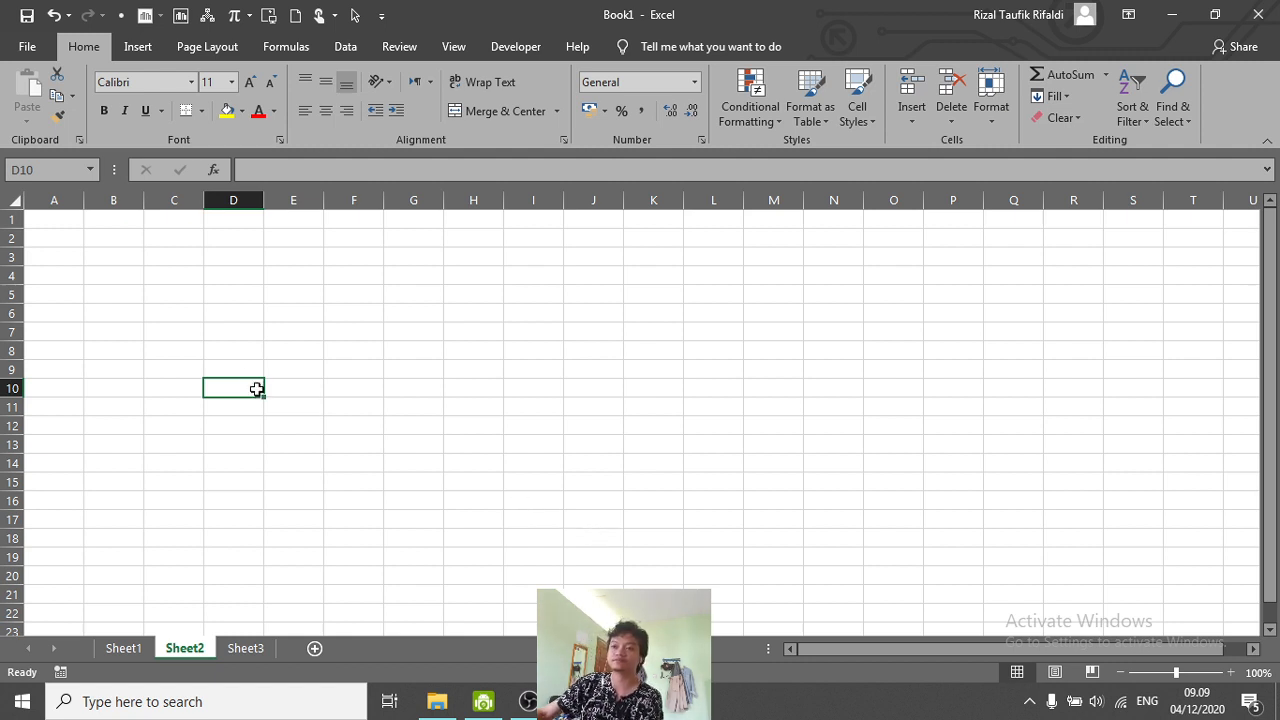
left_click(197, 337)
left_click(305, 424)
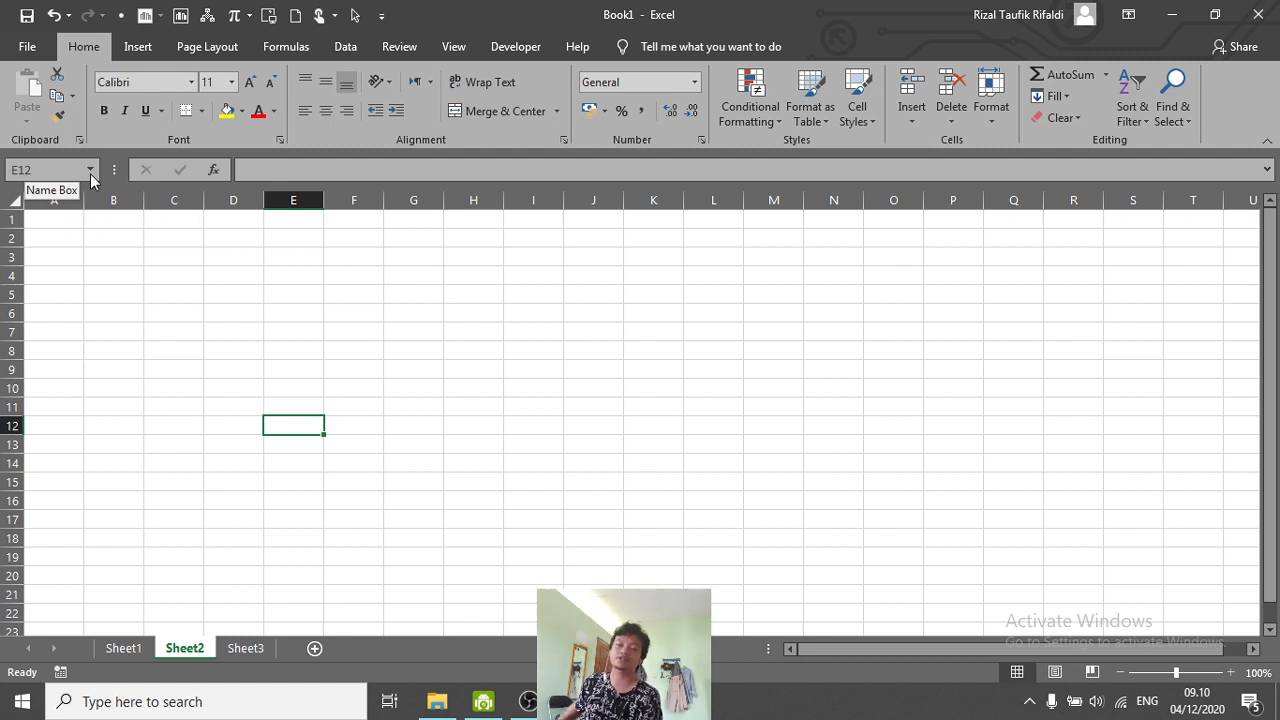
left_click(214, 294)
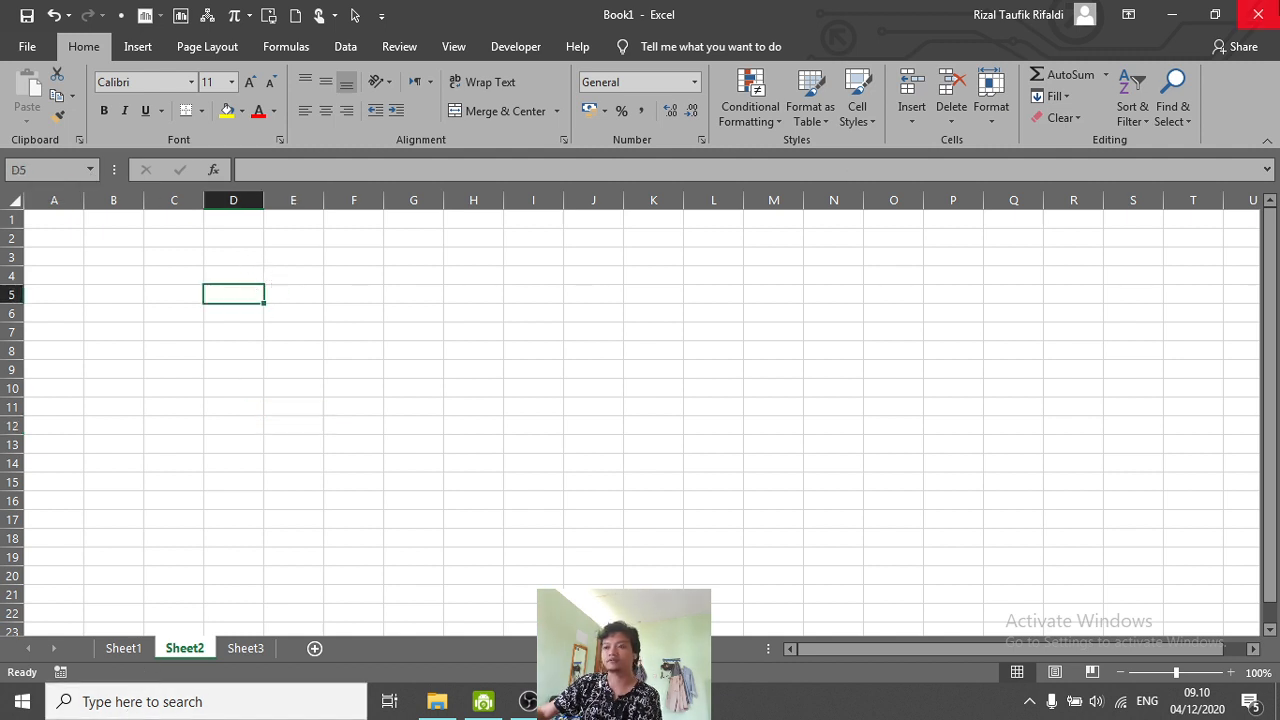
- Open the recent workbook latihan4.xlsx and select cell D4 on Sheet1
left_click(27, 46)
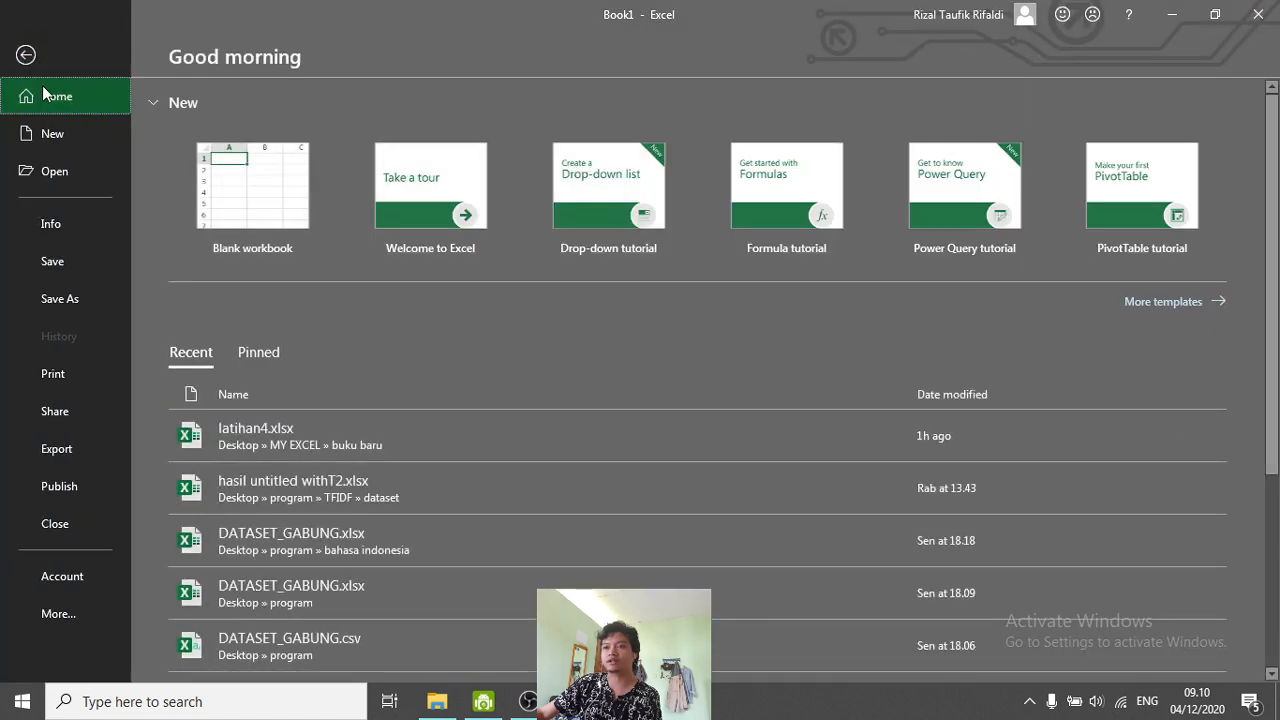
left_click(79, 168)
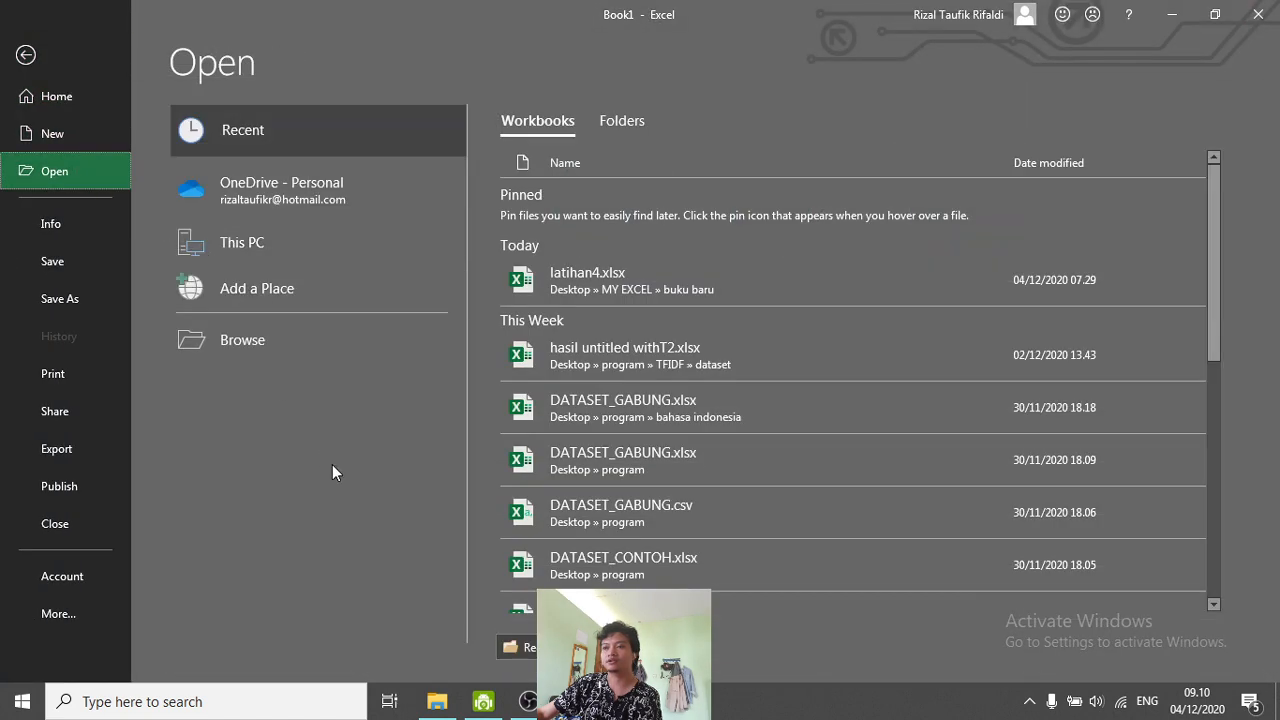
left_click(613, 284)
left_click(230, 280)
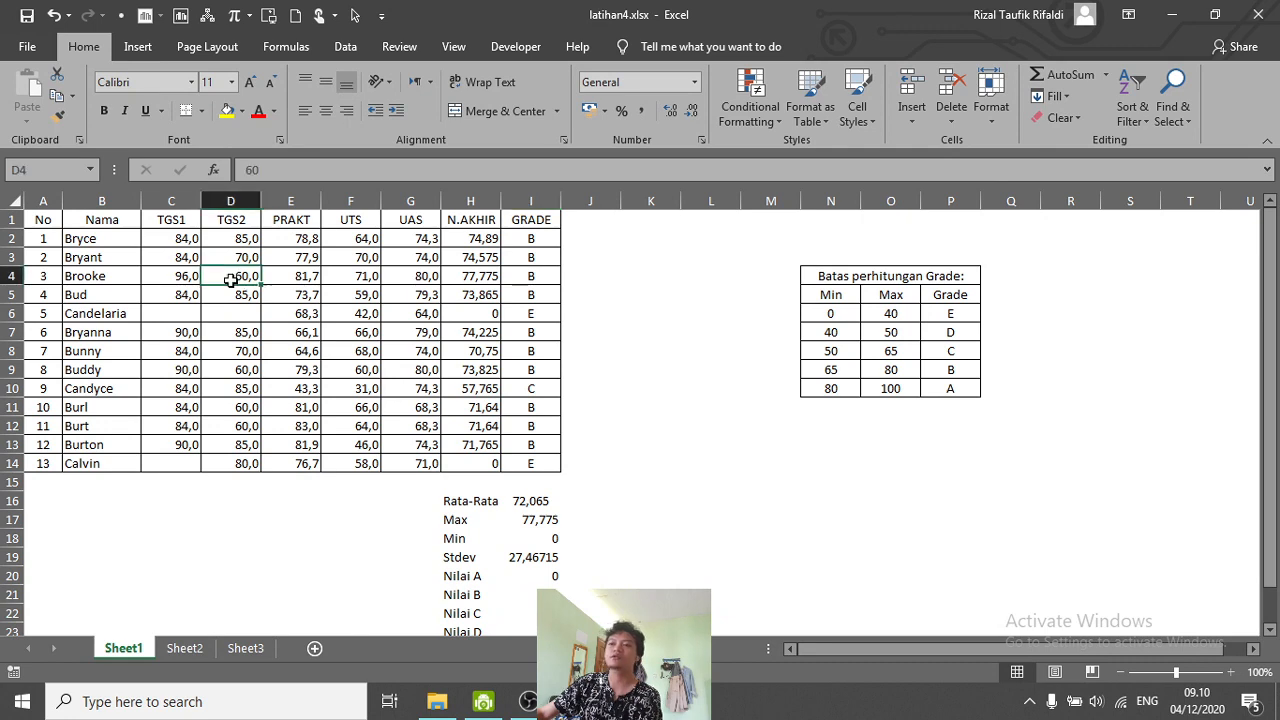
- Select the whole student grade table A1:I14 and examine its cell reference, repeating the selection once after selecting C8
left_click_drag(49, 219, 527, 460)
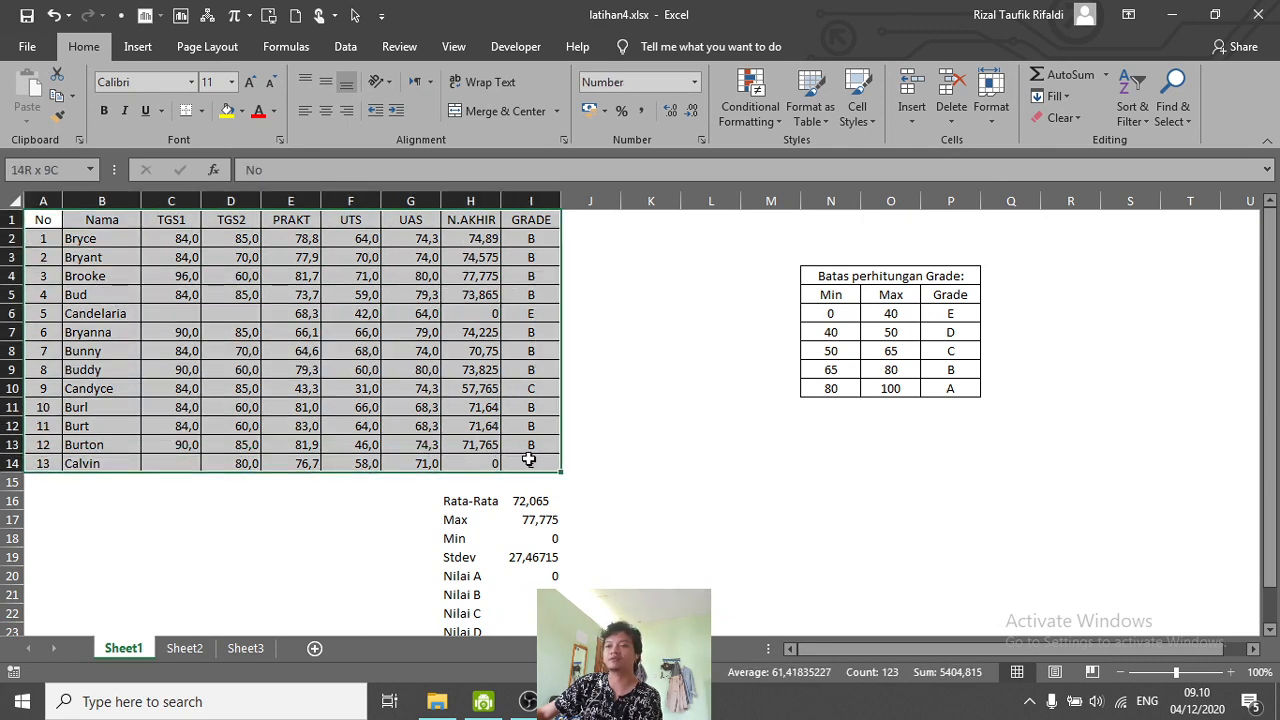
left_click(42, 172)
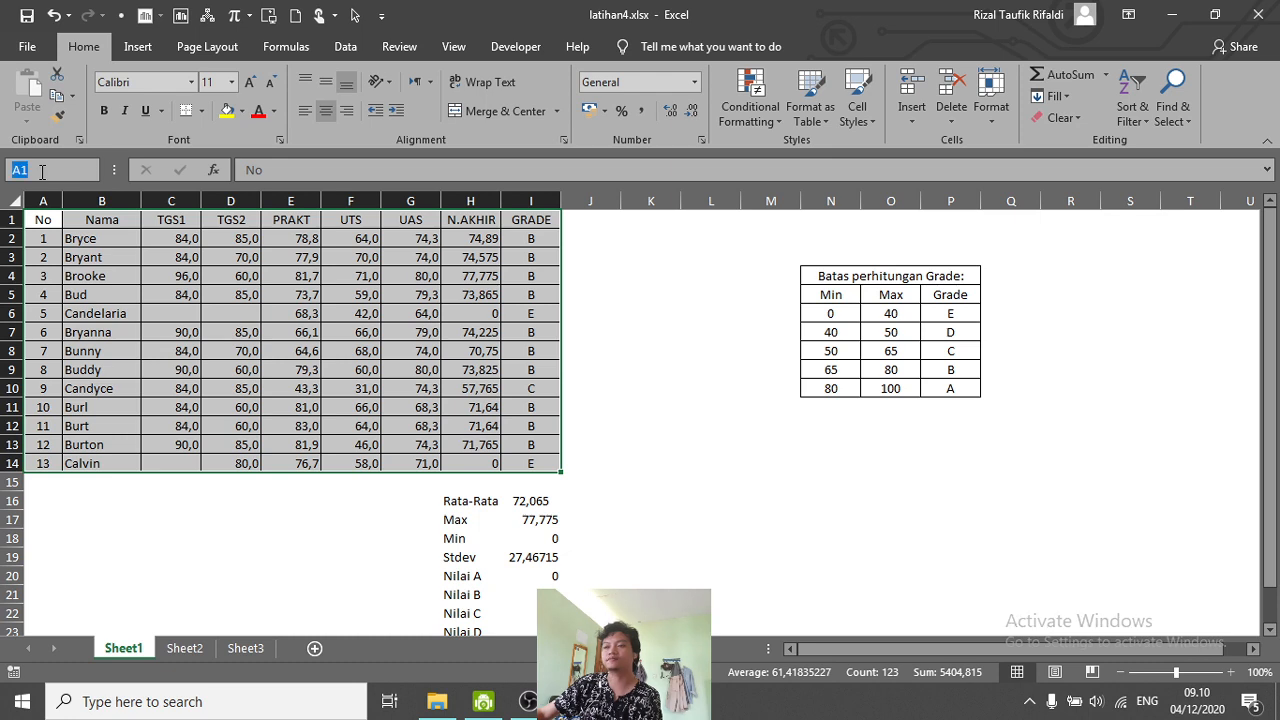
left_click(170, 351)
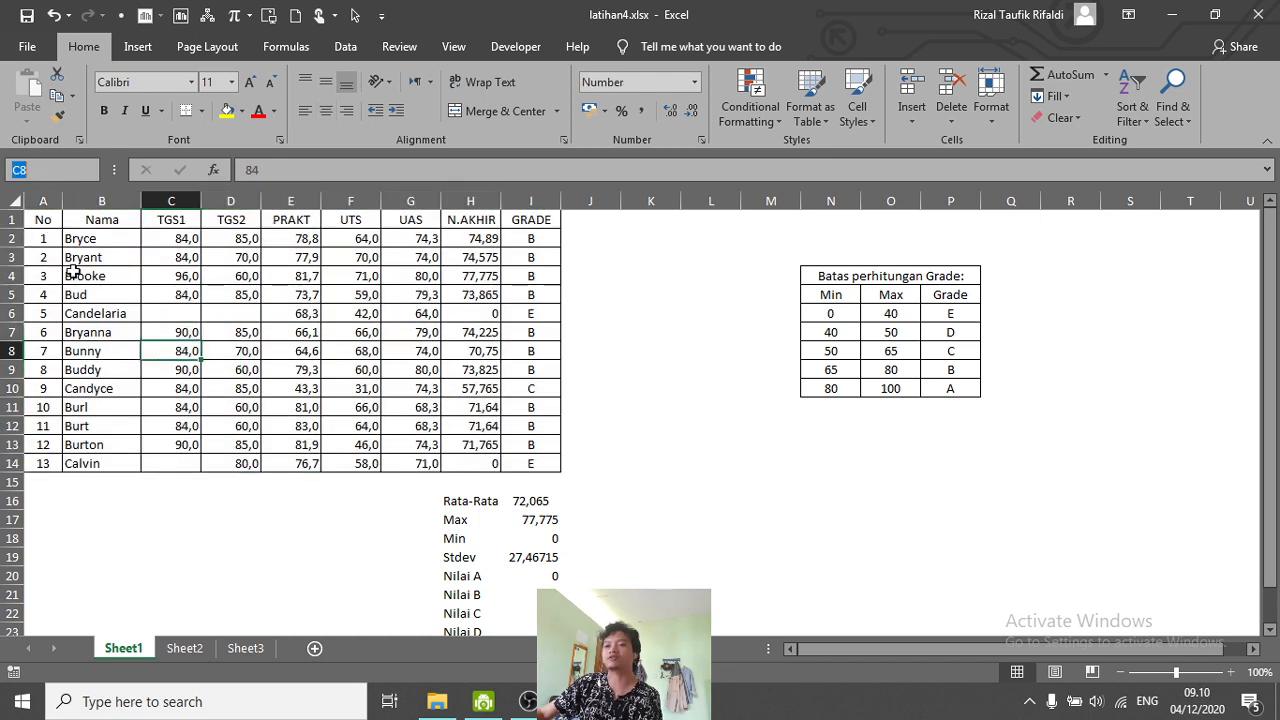
left_click_drag(43, 224, 558, 466)
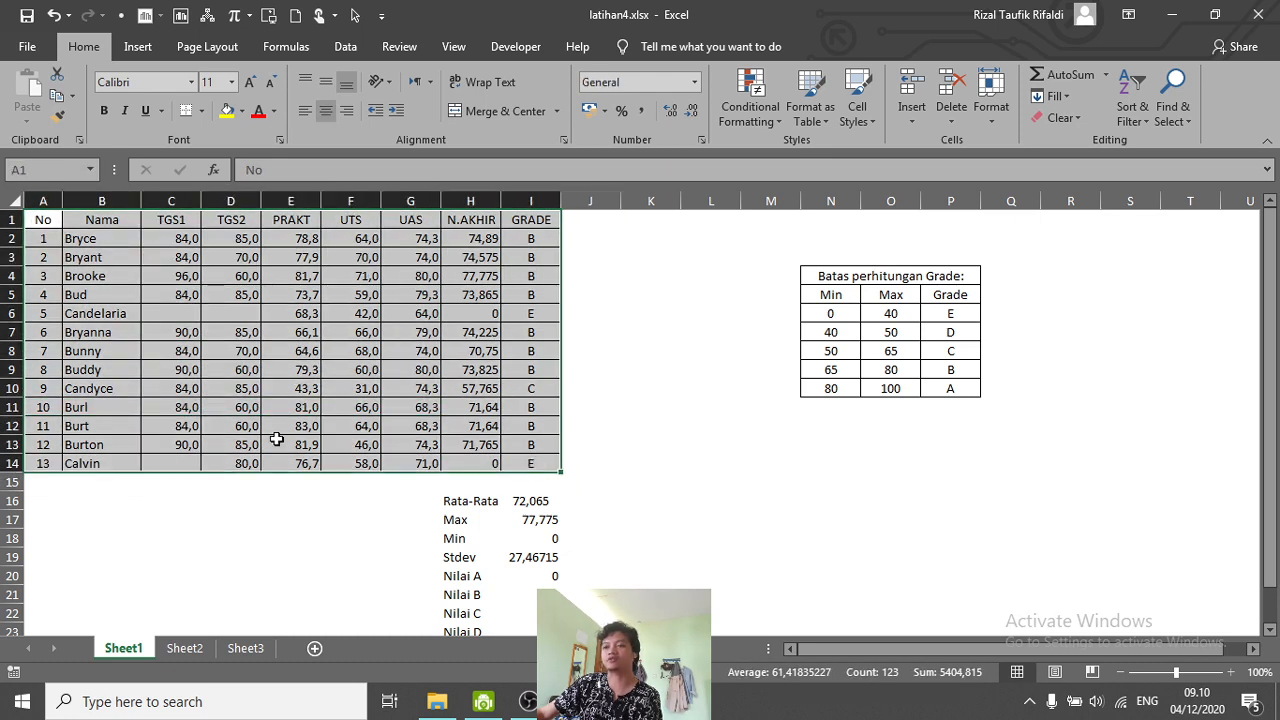
left_click(354, 421)
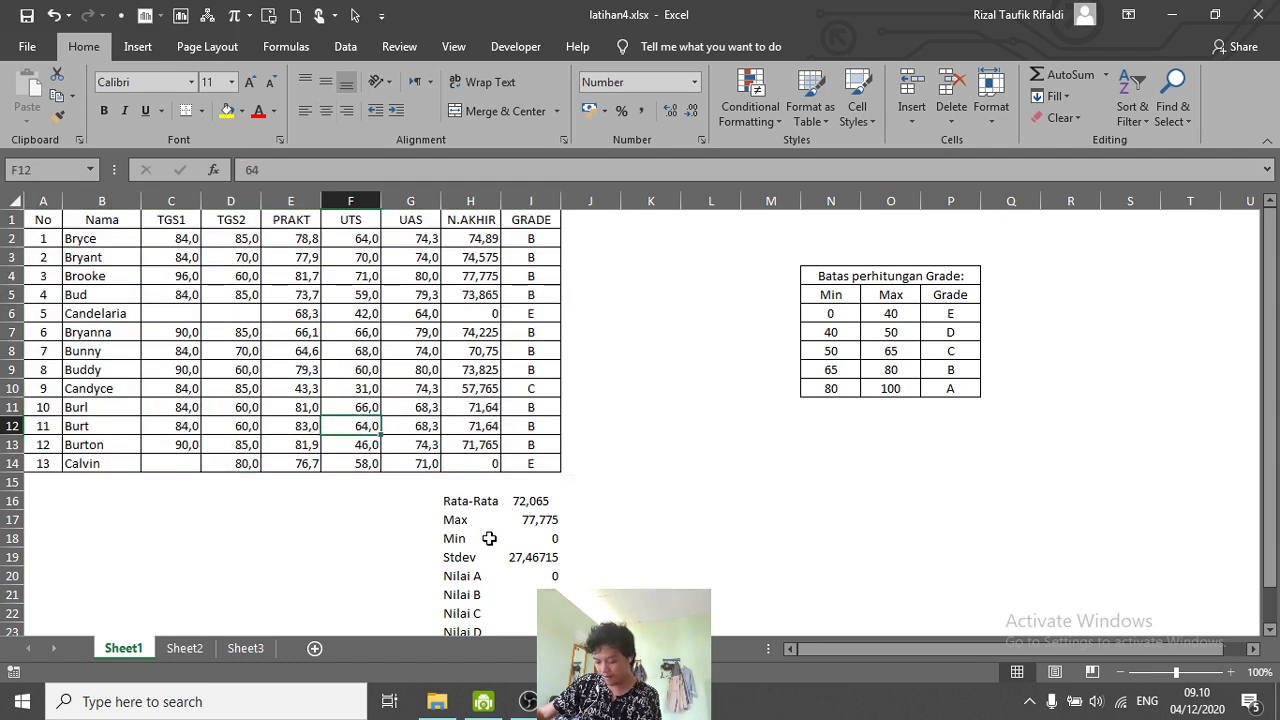
- Give cell K8 the name KL and check the name by selecting J16 and K8 again
left_click(628, 350)
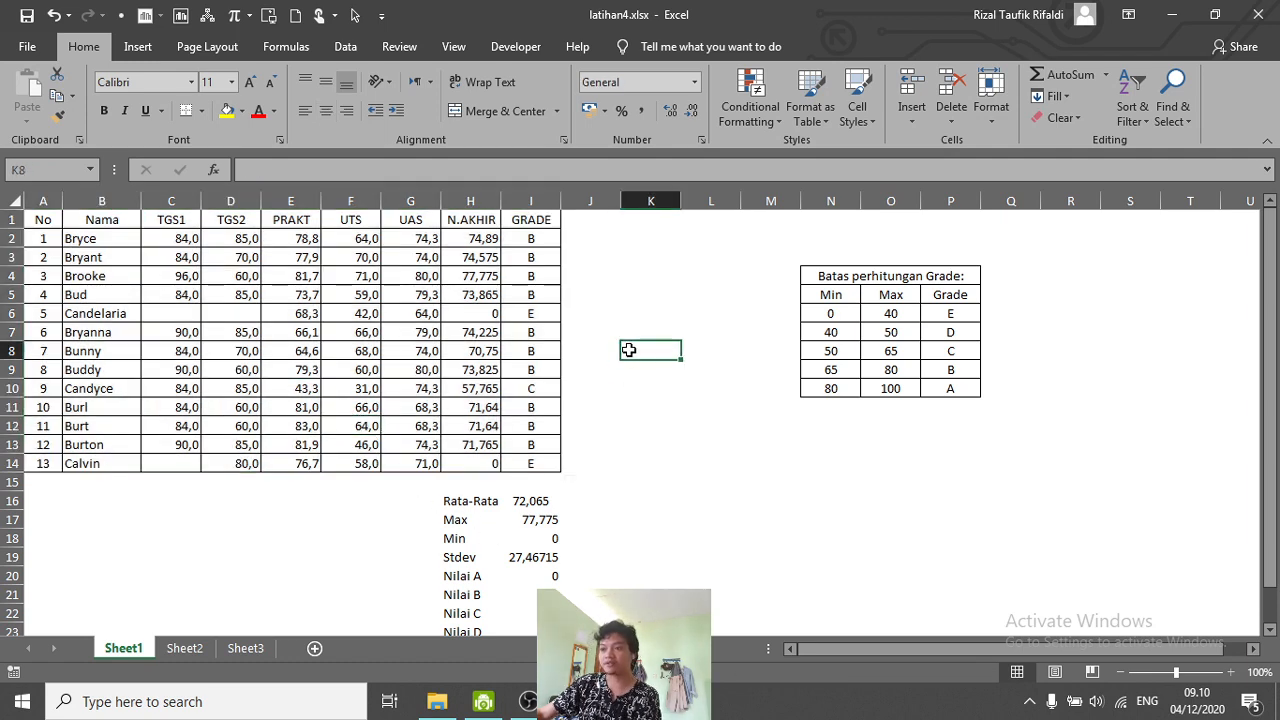
left_click(46, 172)
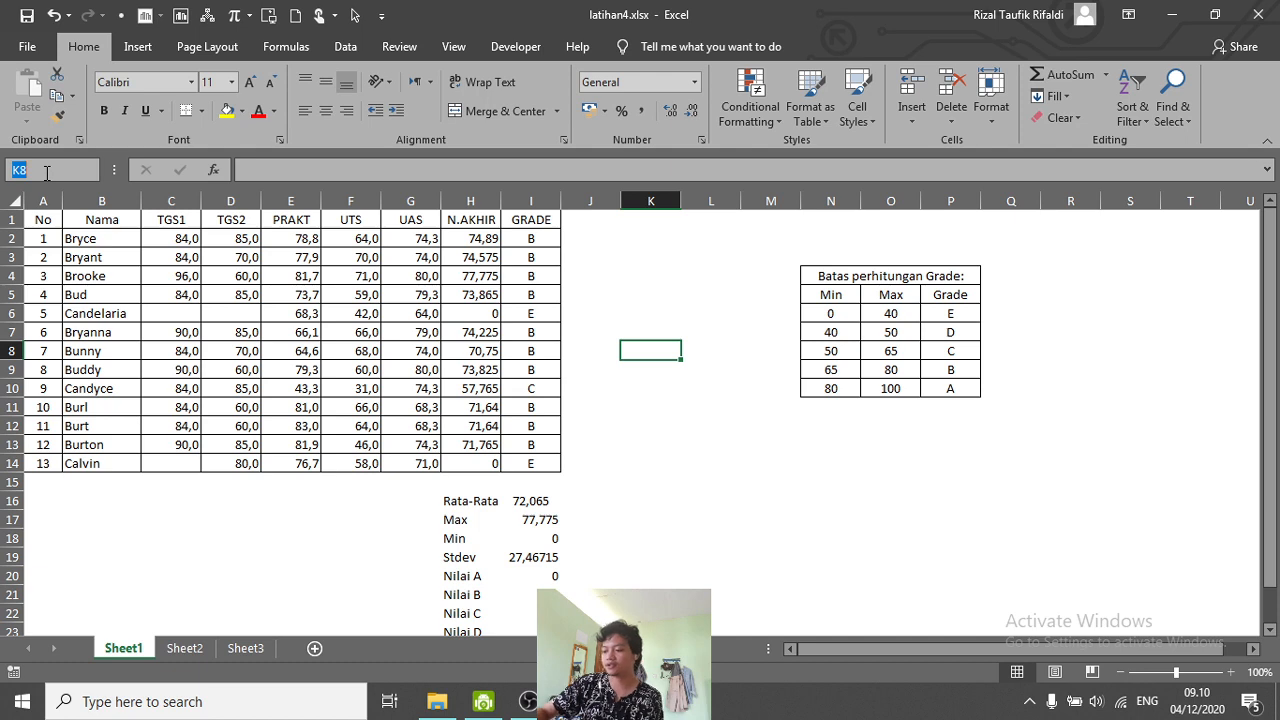
type("KL")
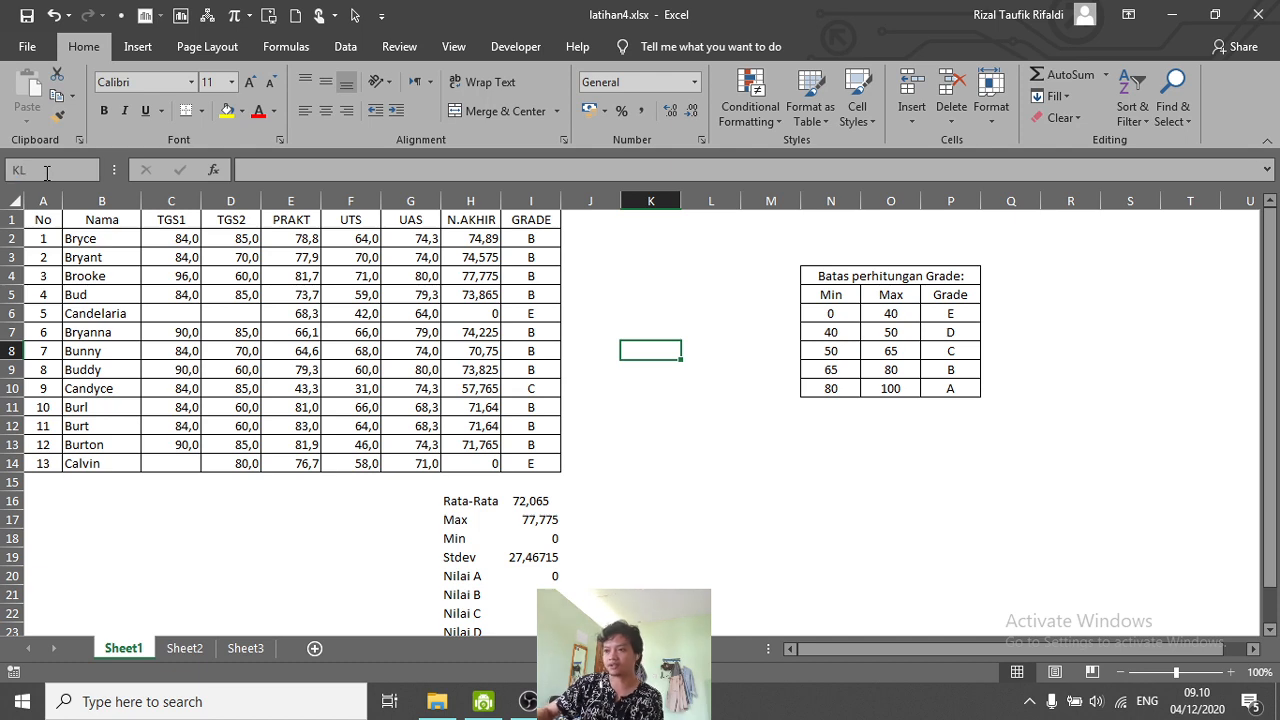
left_click(582, 503)
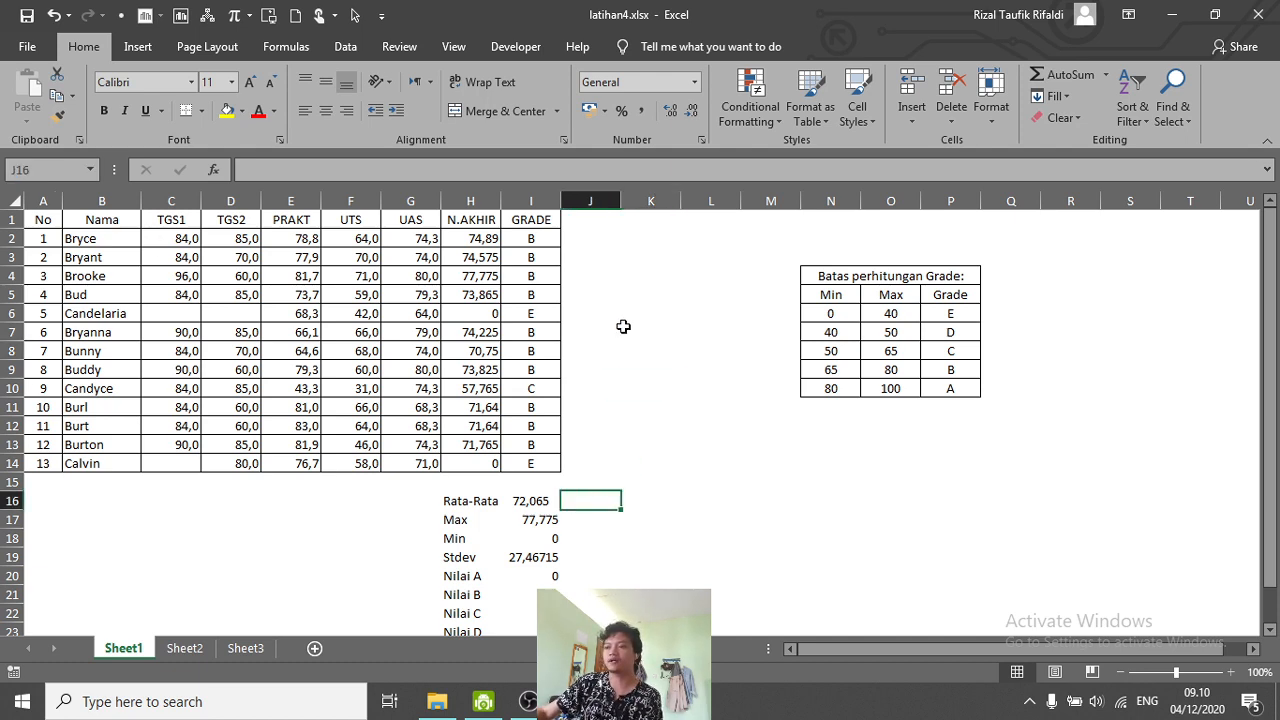
left_click(659, 345)
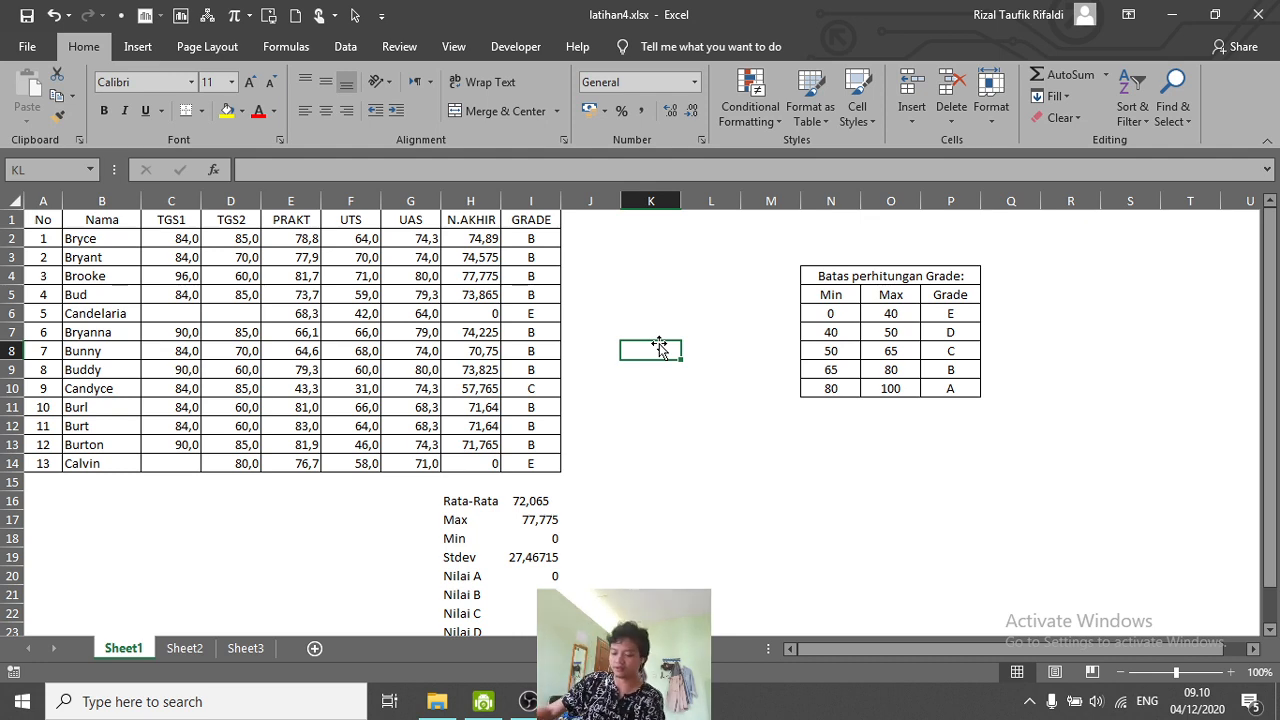
- Select the entire worksheet, clear that selection, and select only the whole grade table starting from cell G7
left_click(15, 202)
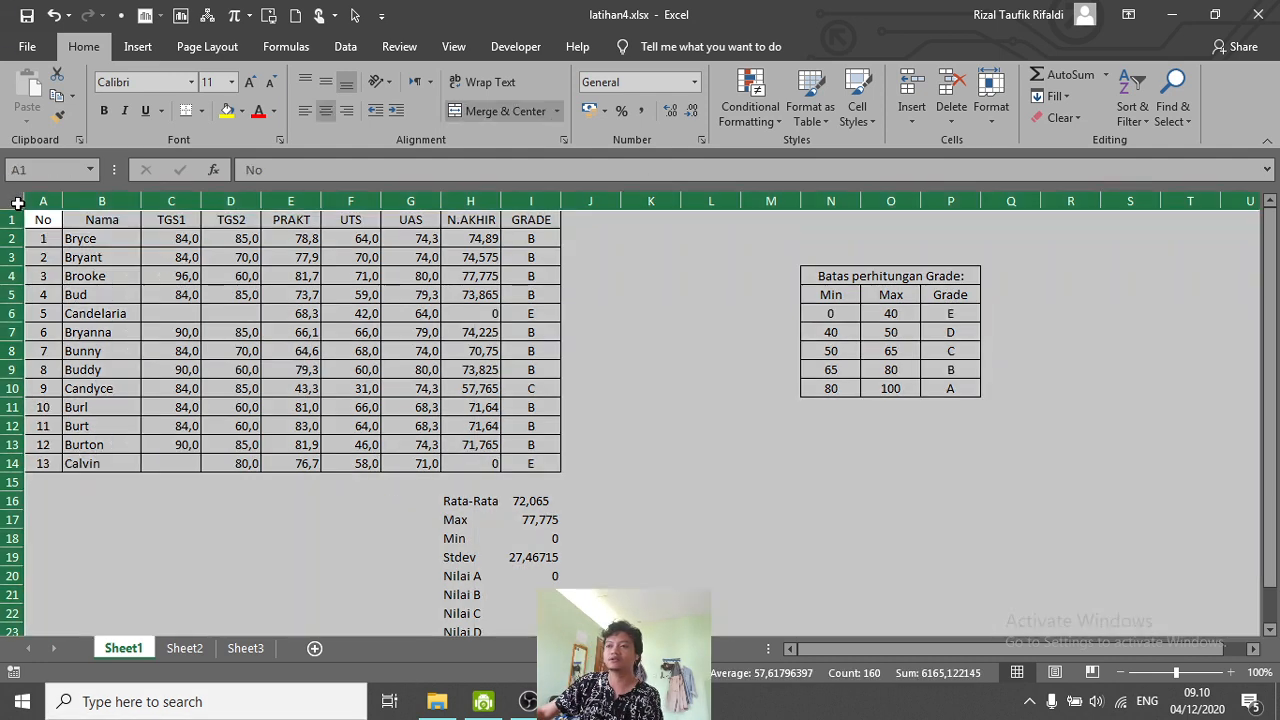
left_click(648, 539)
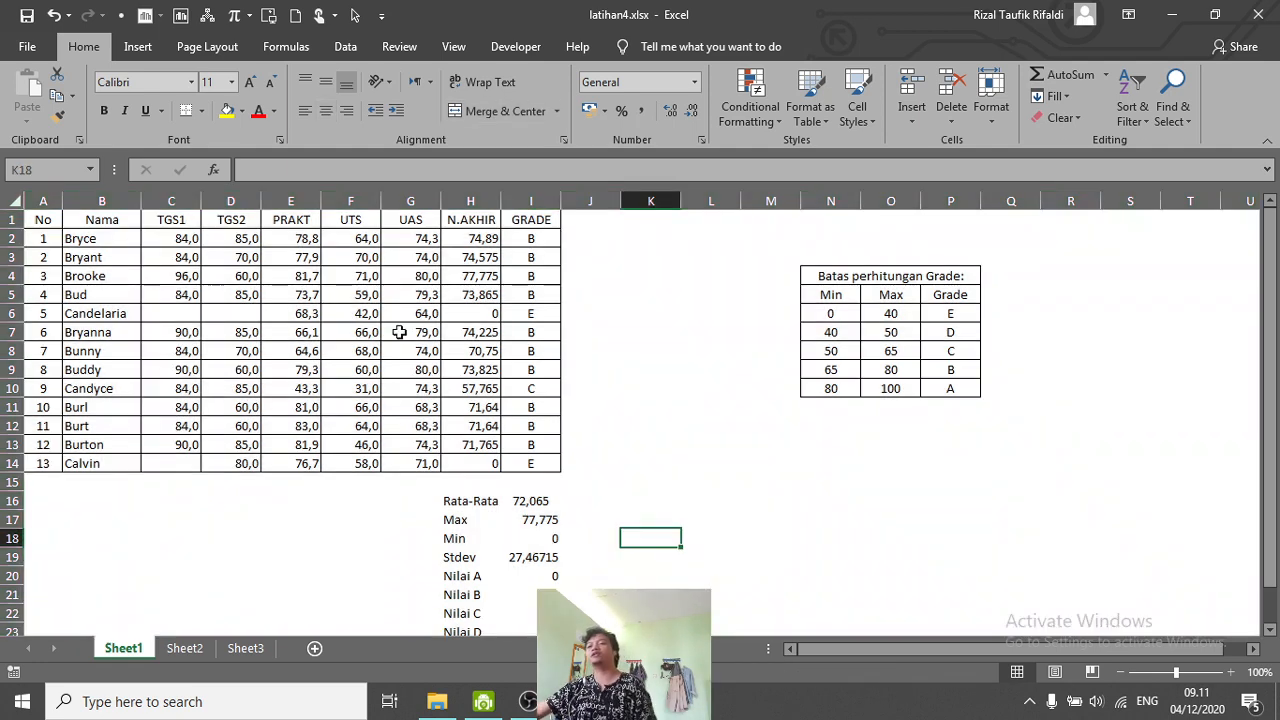
left_click(410, 334)
key("ctrl+a")
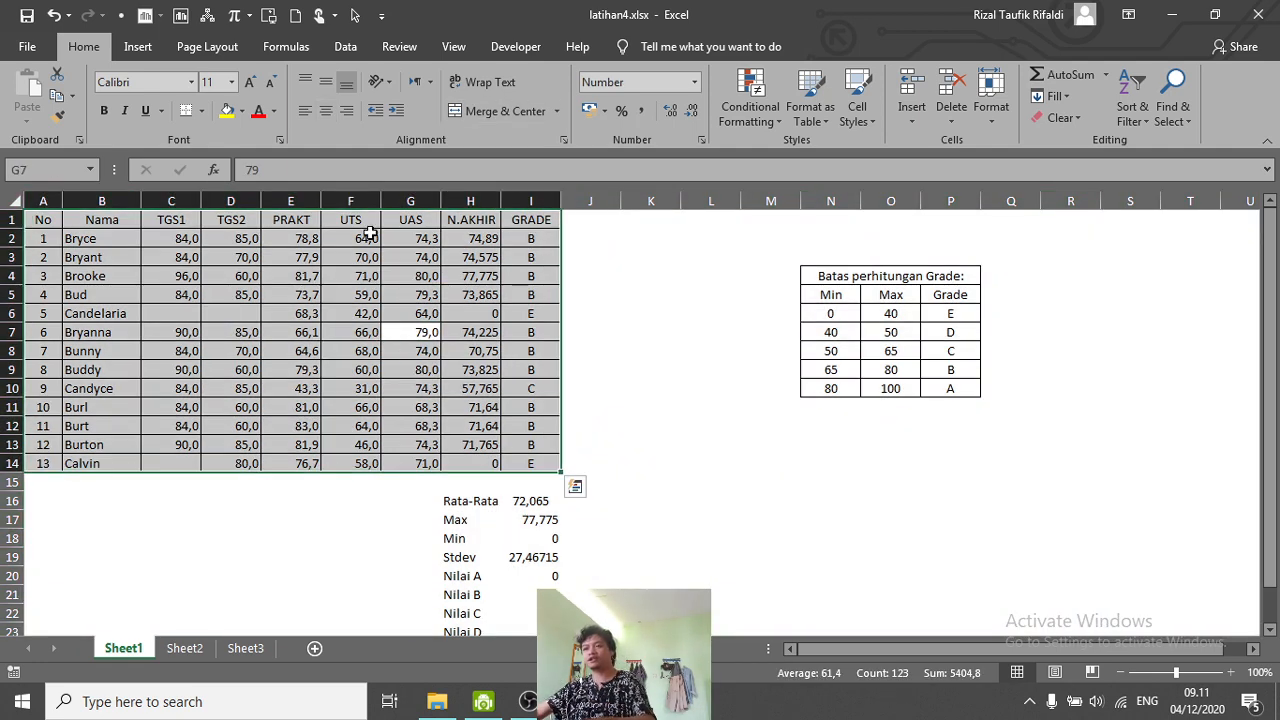
left_click(733, 396)
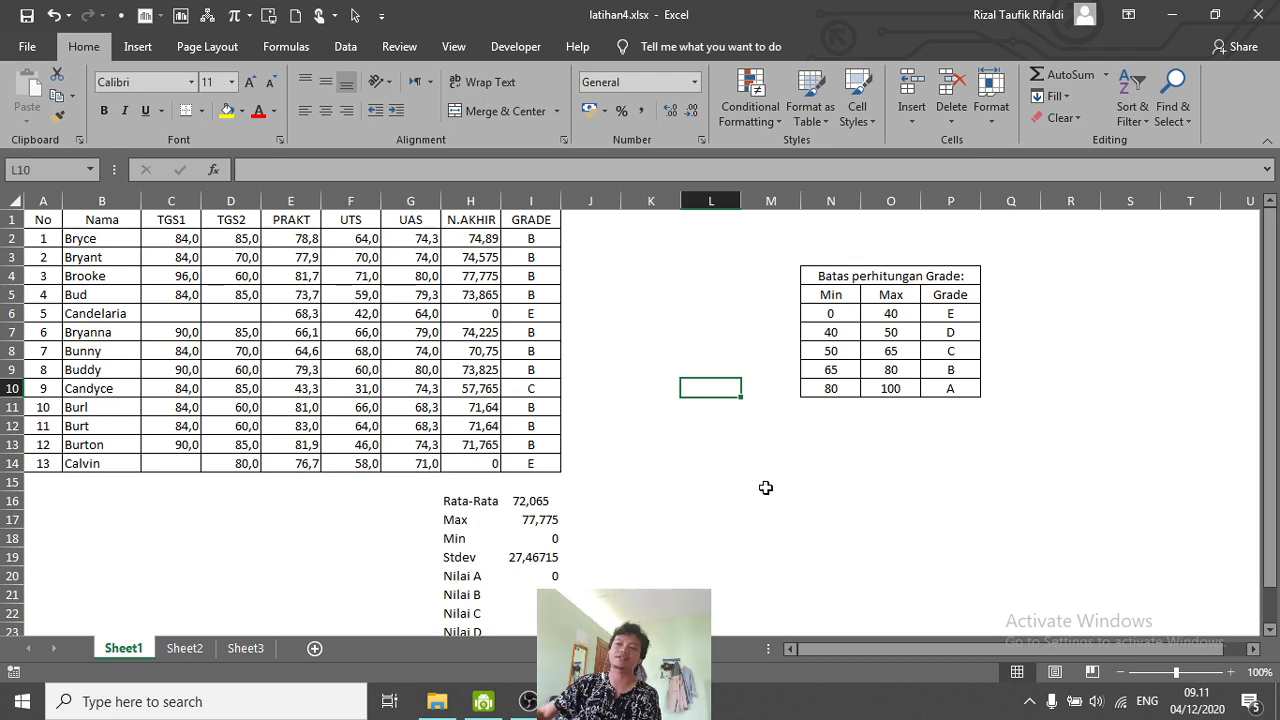
- Select ranges A1:H12 and L14:R19 and cell O10, and open the empty cell L7 for editing
left_click_drag(32, 219, 515, 450)
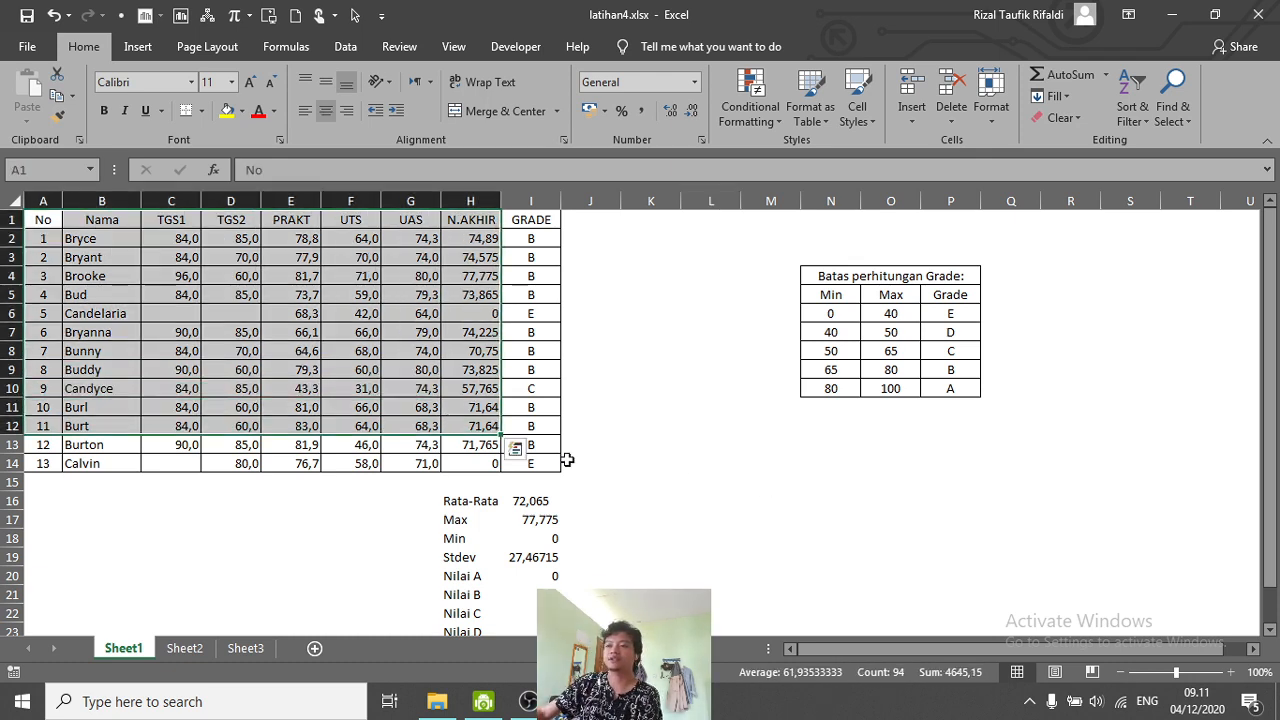
left_click_drag(705, 465, 1080, 560)
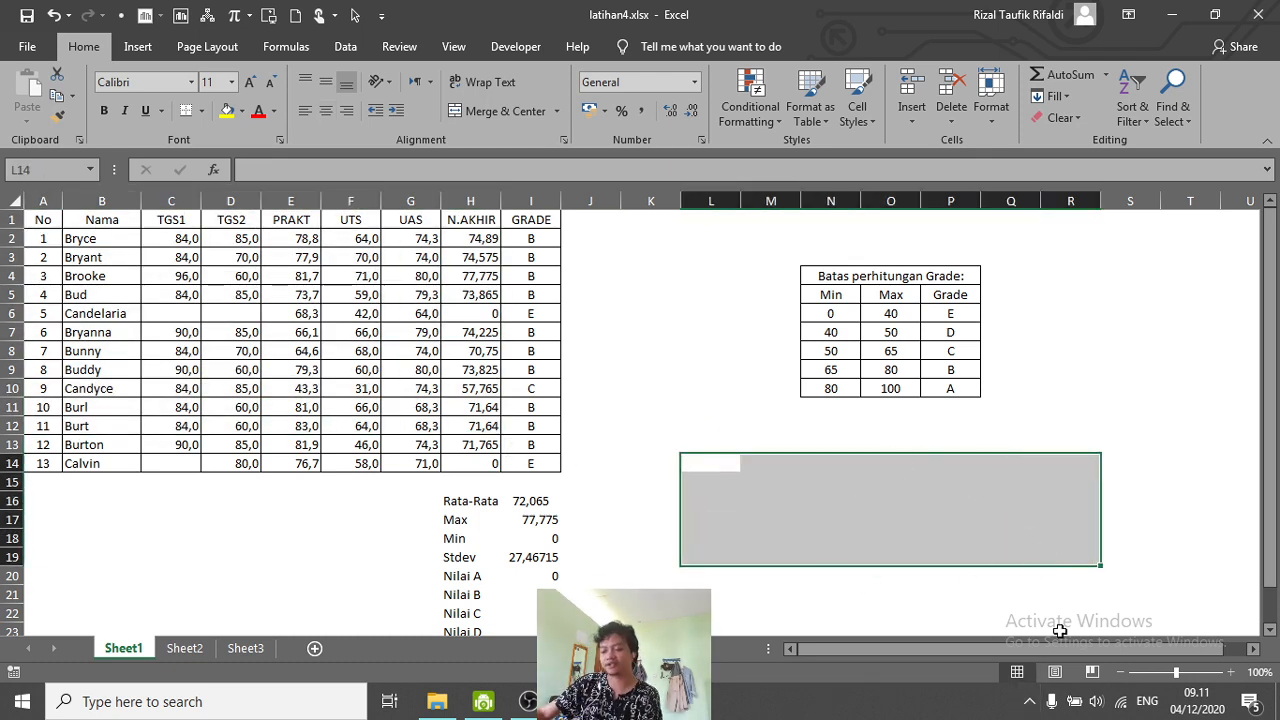
left_click(896, 396)
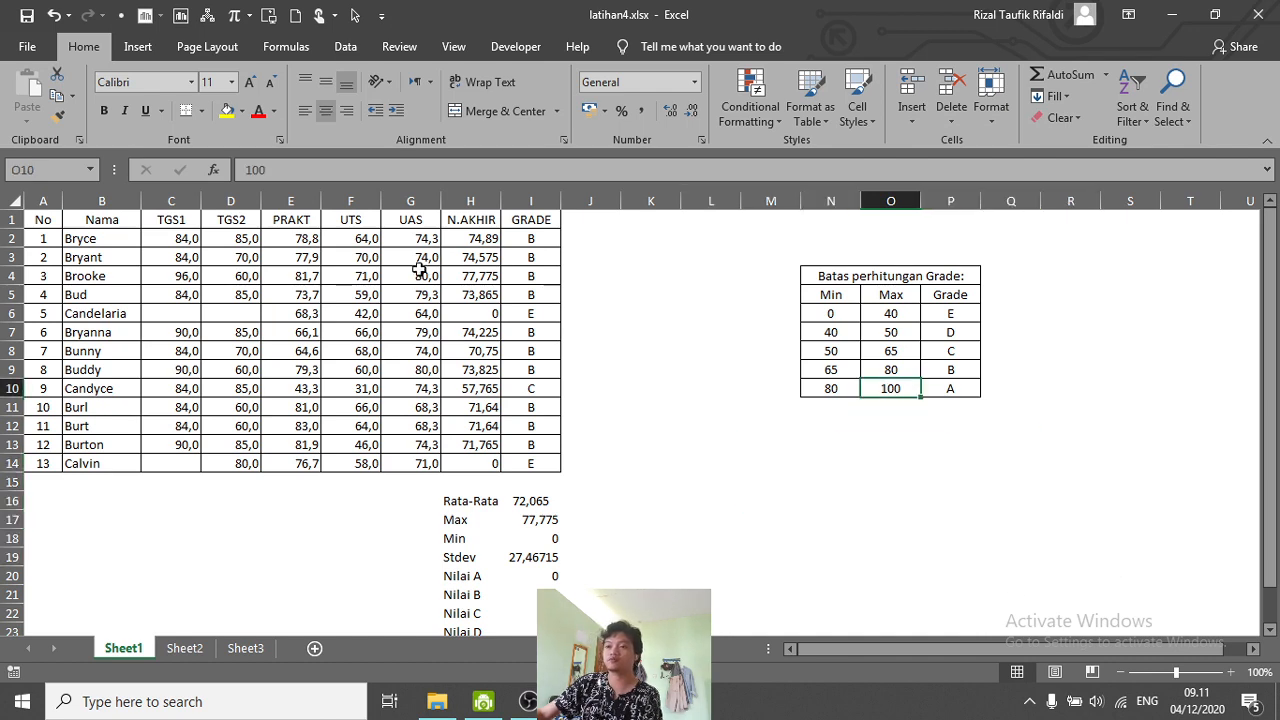
key("F2")
left_click(702, 338)
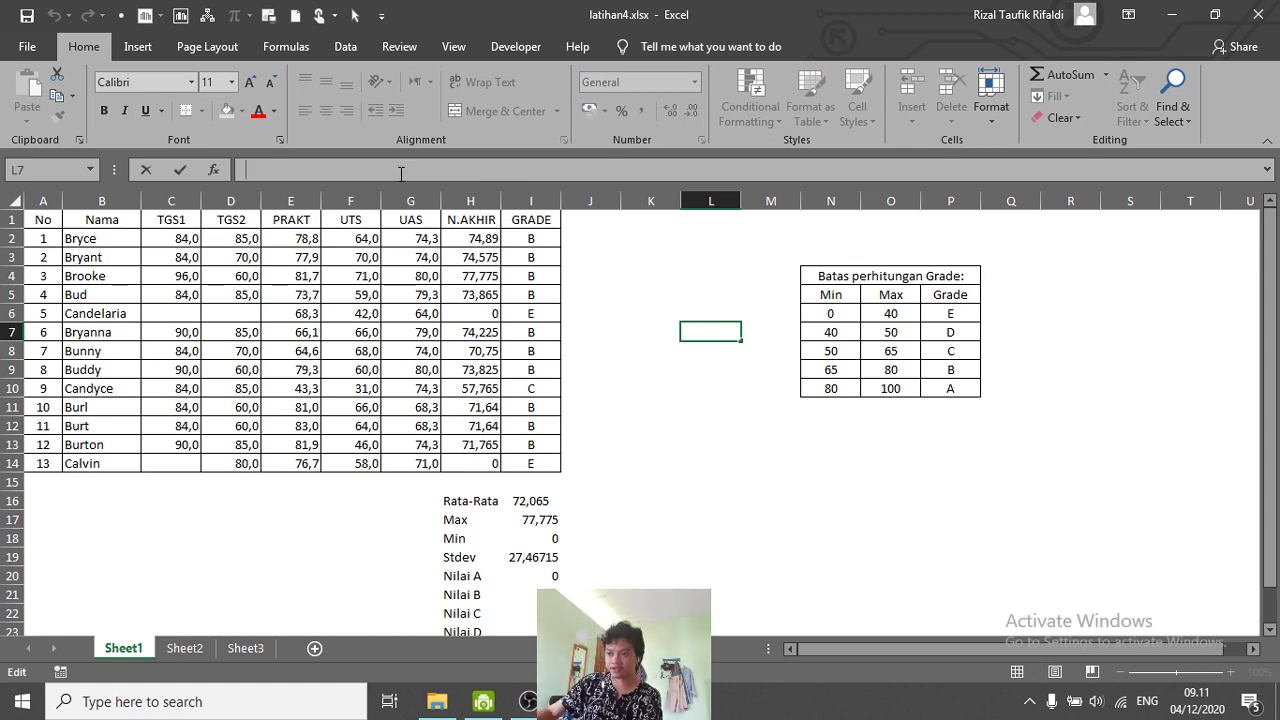
- Select the range L11:N17, enter AFAFF in cell L11, and move to N11 within the selection
left_click_drag(740, 409, 851, 517)
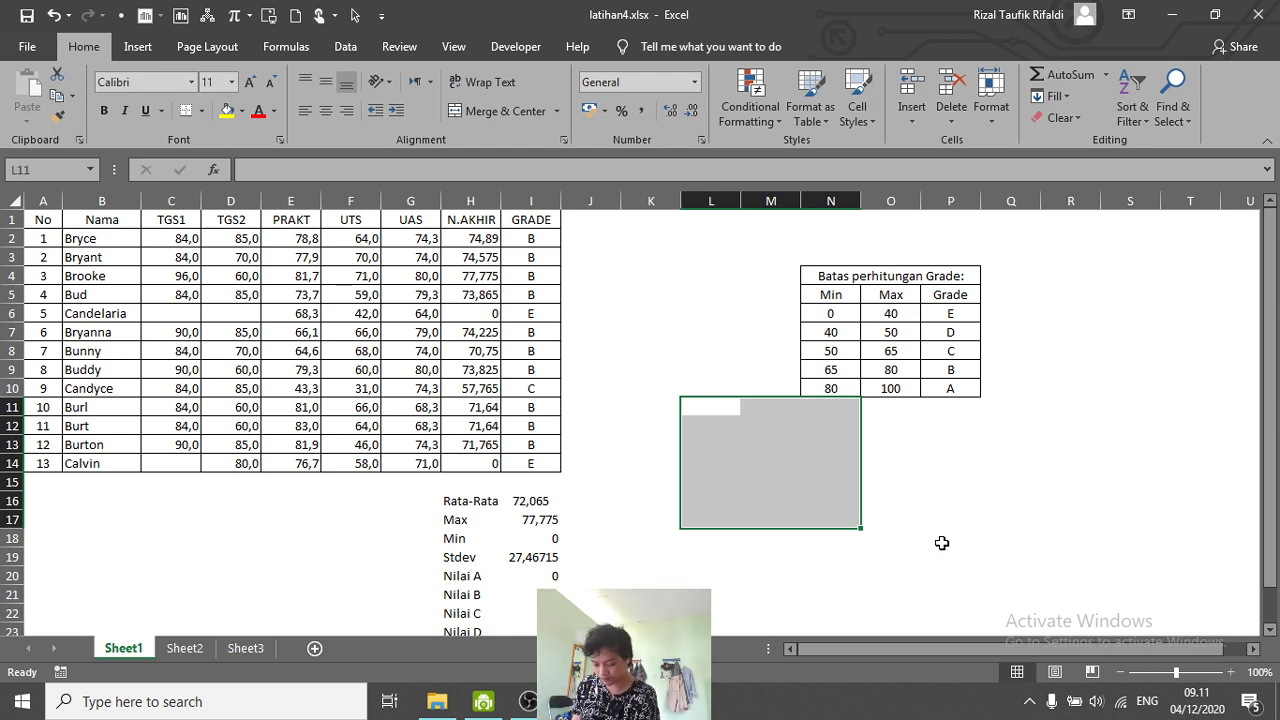
left_click(582, 172)
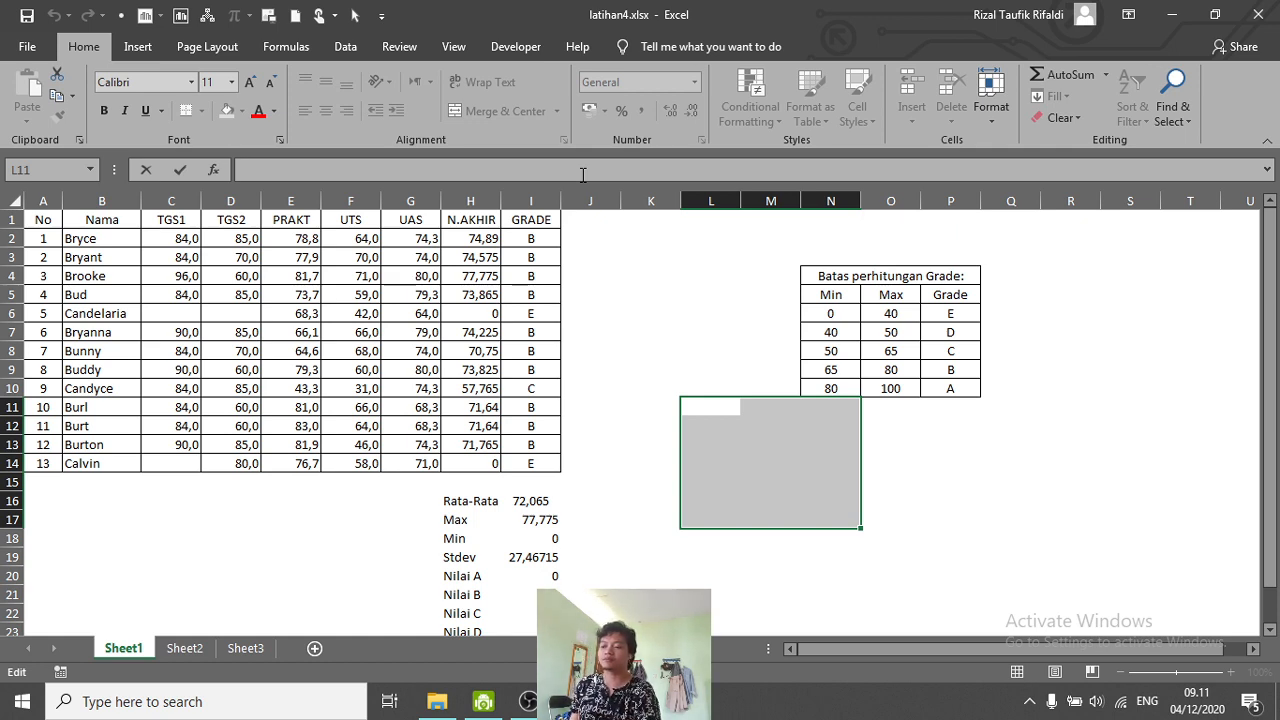
type("AFAFF")
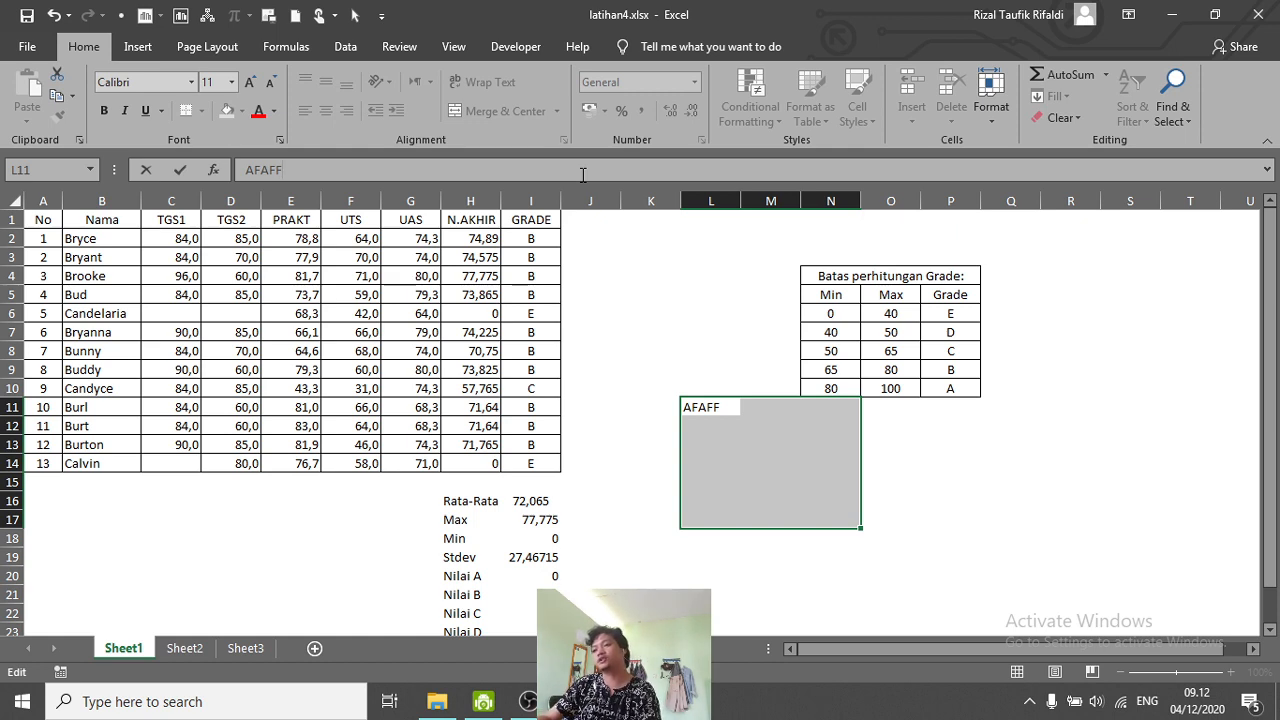
key("Tab")
key("Tab")
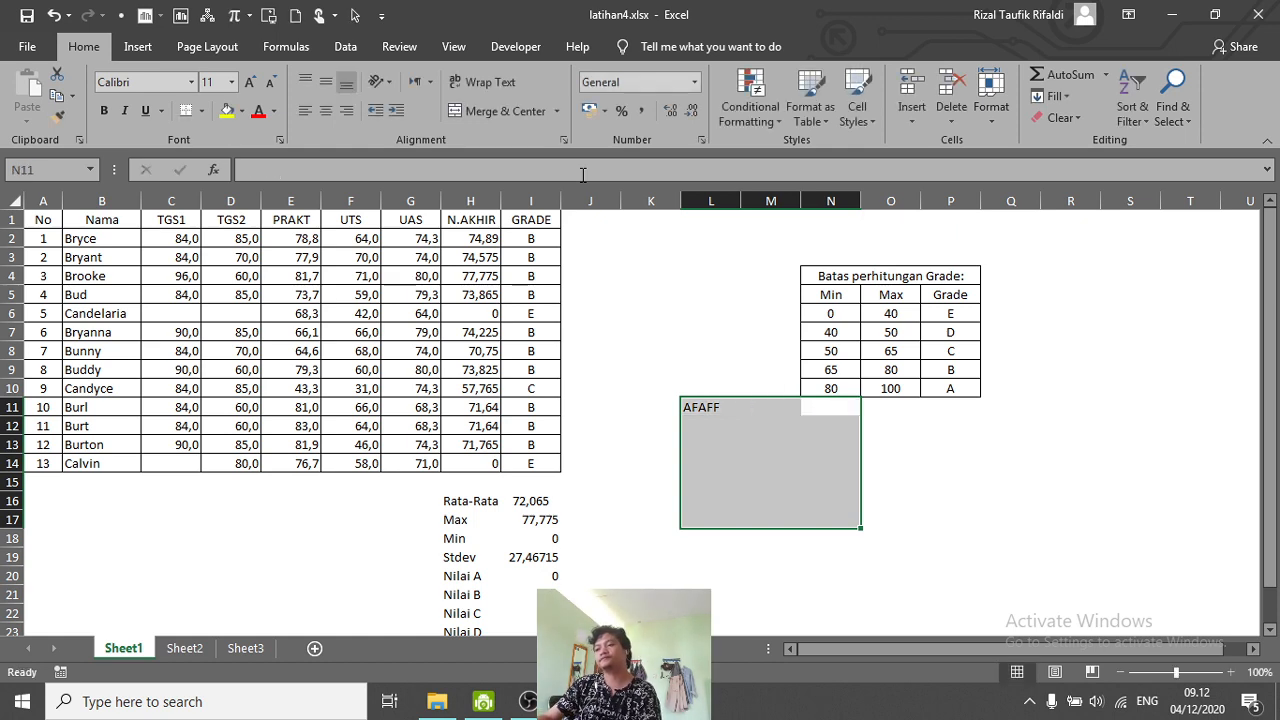
type("WO")
key("BackSpace")
key("BackSpace")
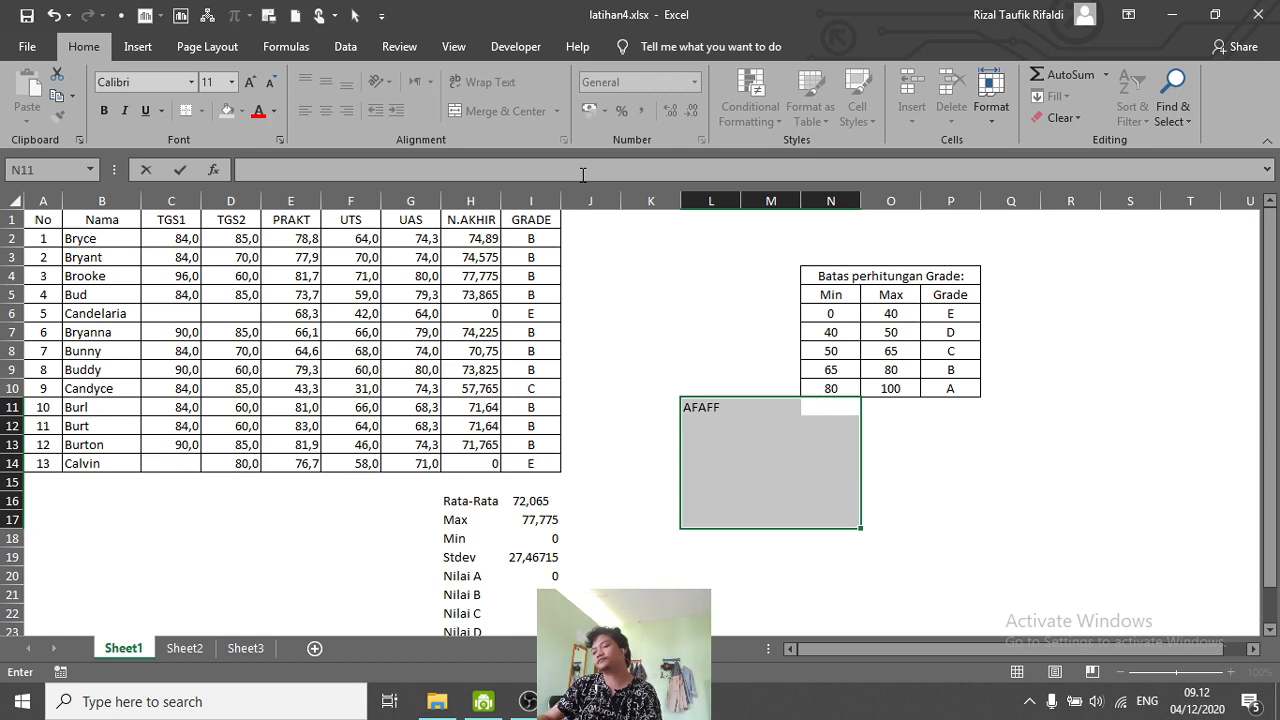
key("Escape")
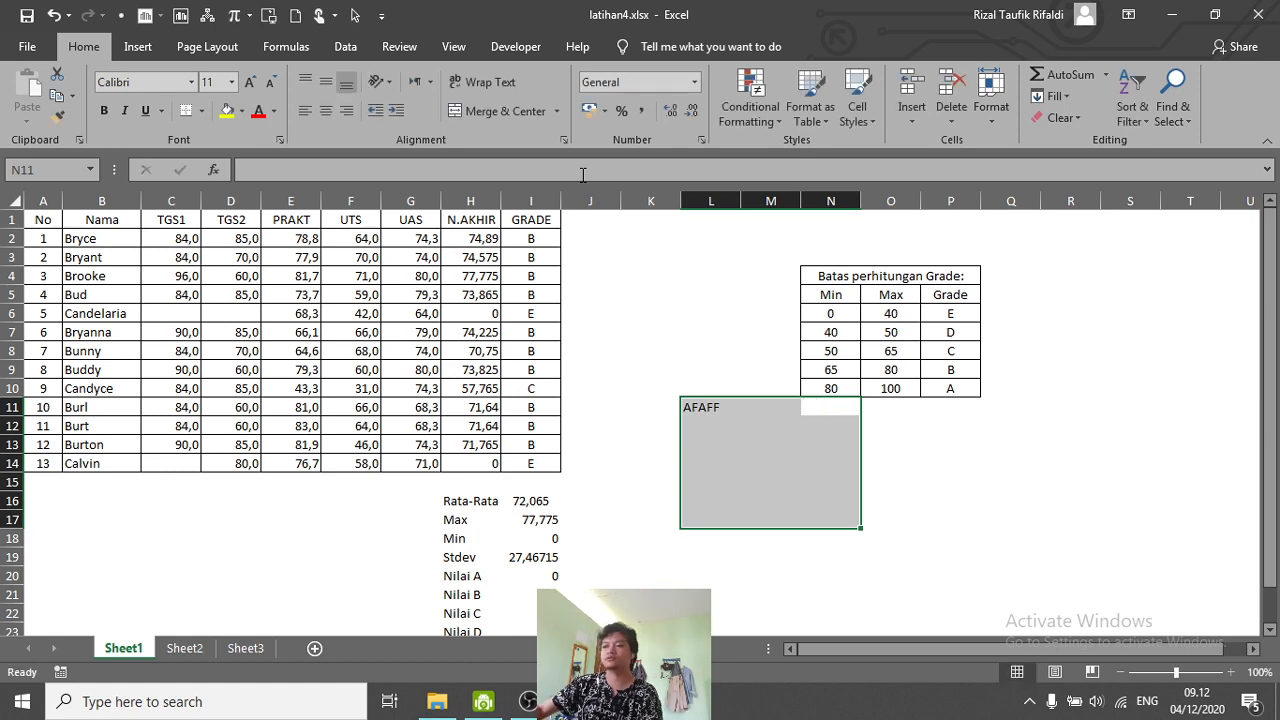
- Delete the text AFAFF from cell L11
left_click(775, 560)
left_click(703, 404)
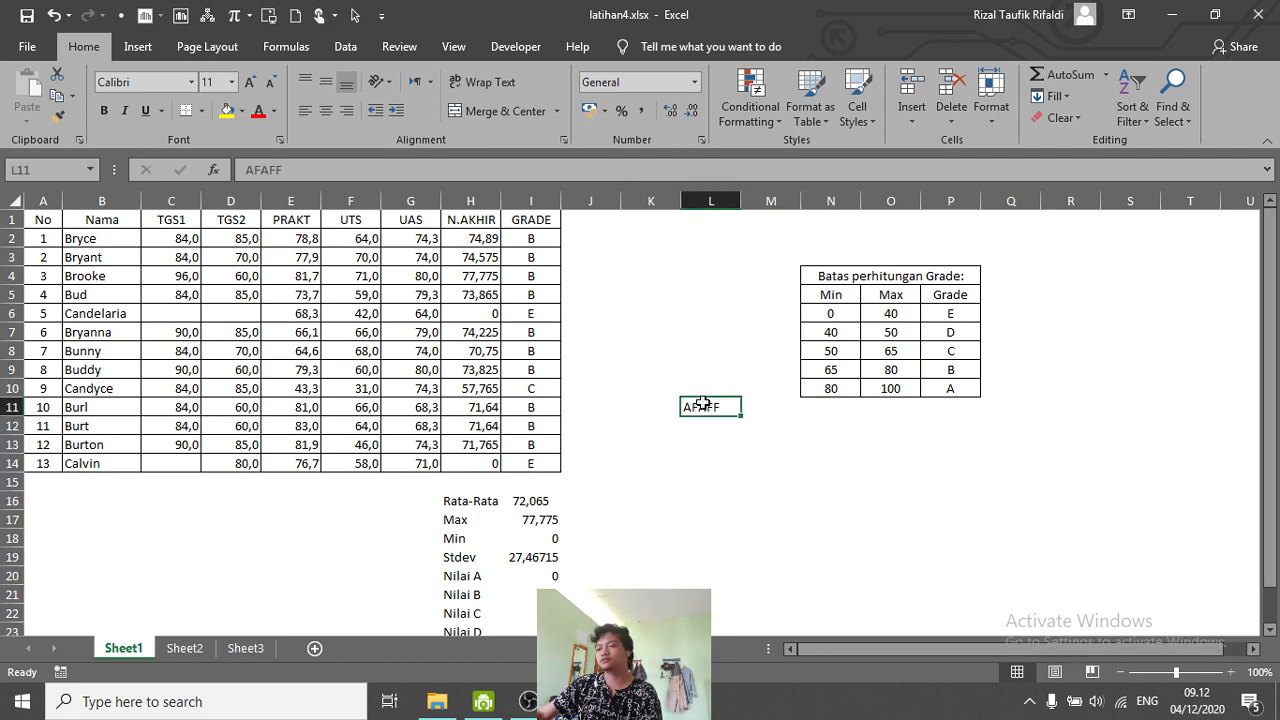
key("Delete")
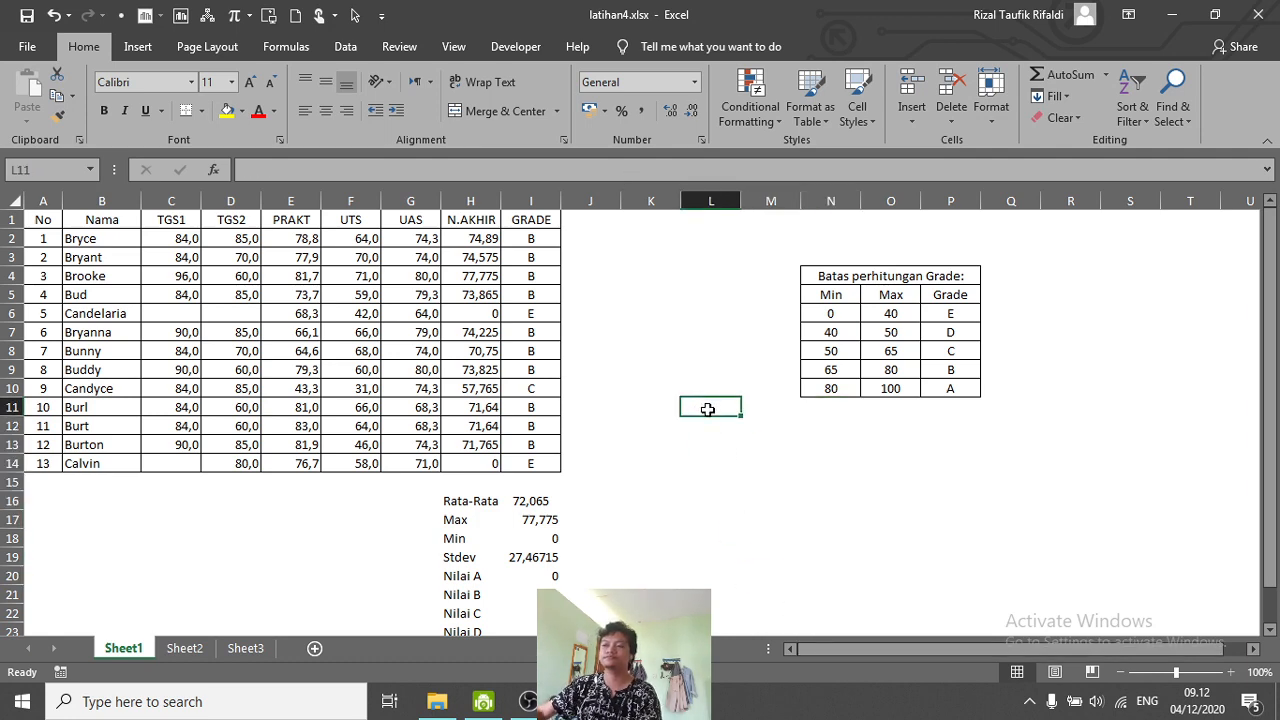
left_click(752, 444)
left_click(754, 501)
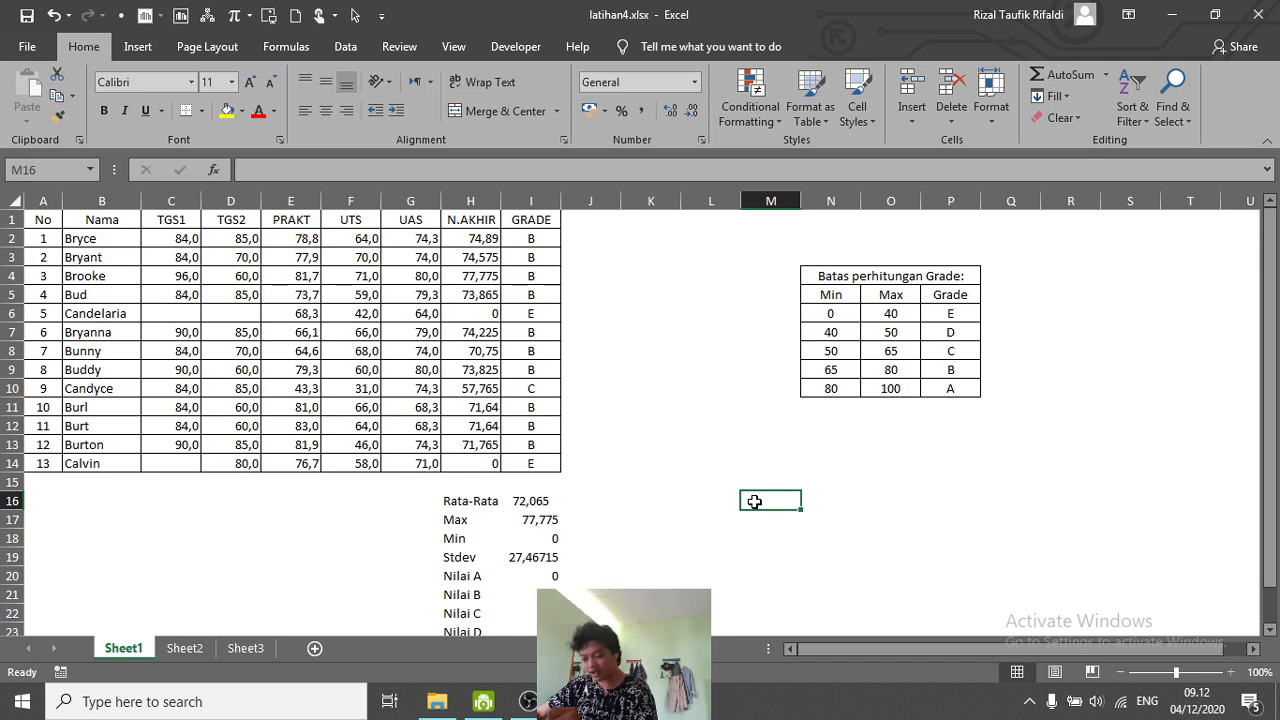
left_click(724, 297)
left_click(638, 336)
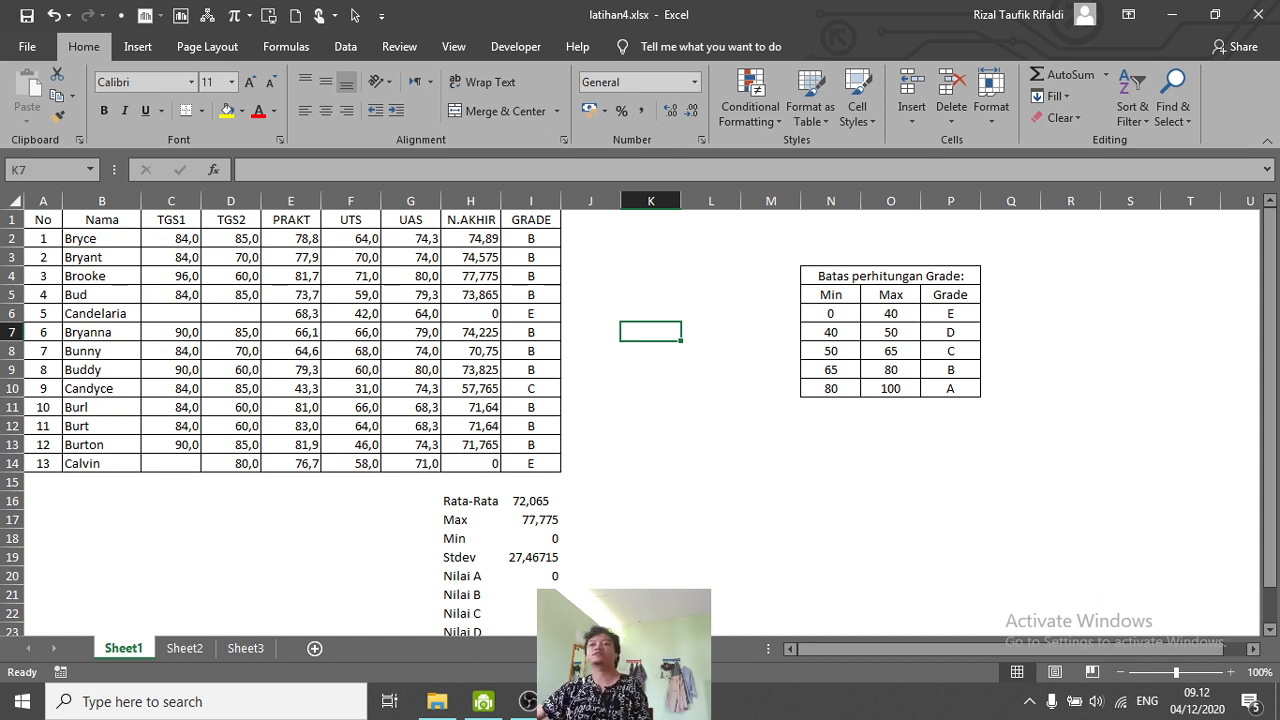
- Select the header cells No and Nama of the grade table to examine them, finishing on the empty cell O18
left_click(47, 218)
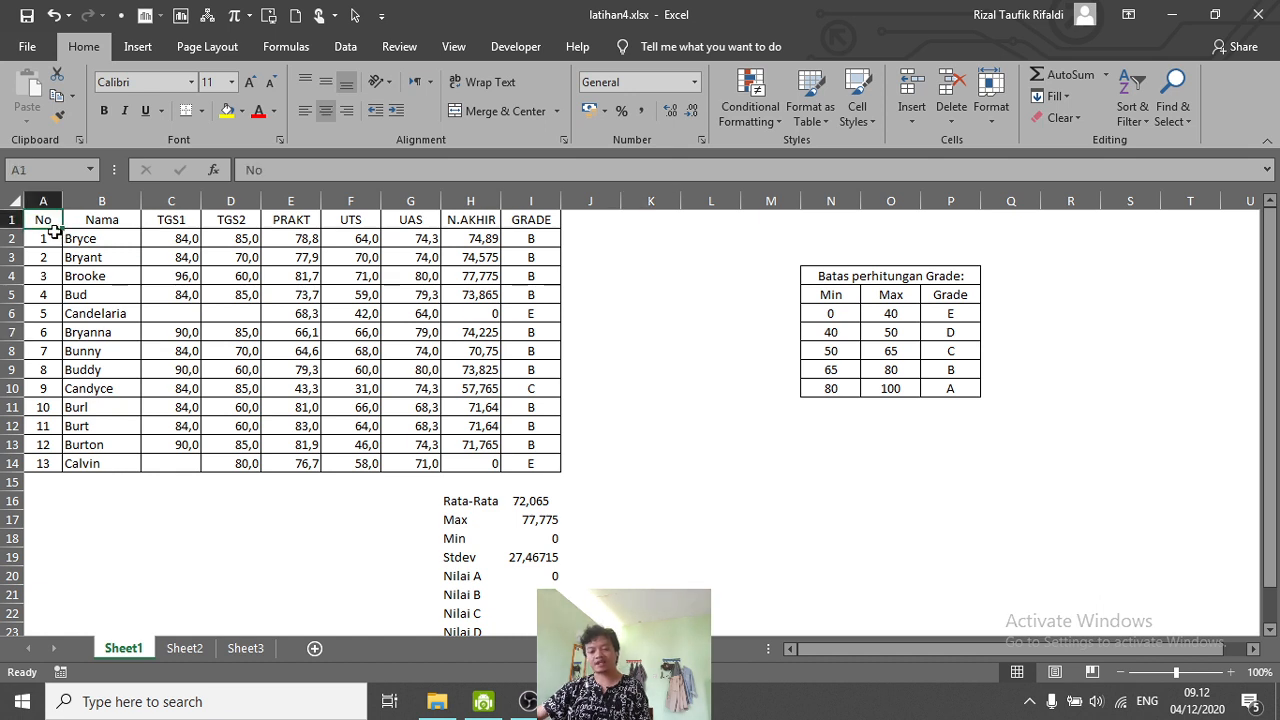
left_click(88, 237)
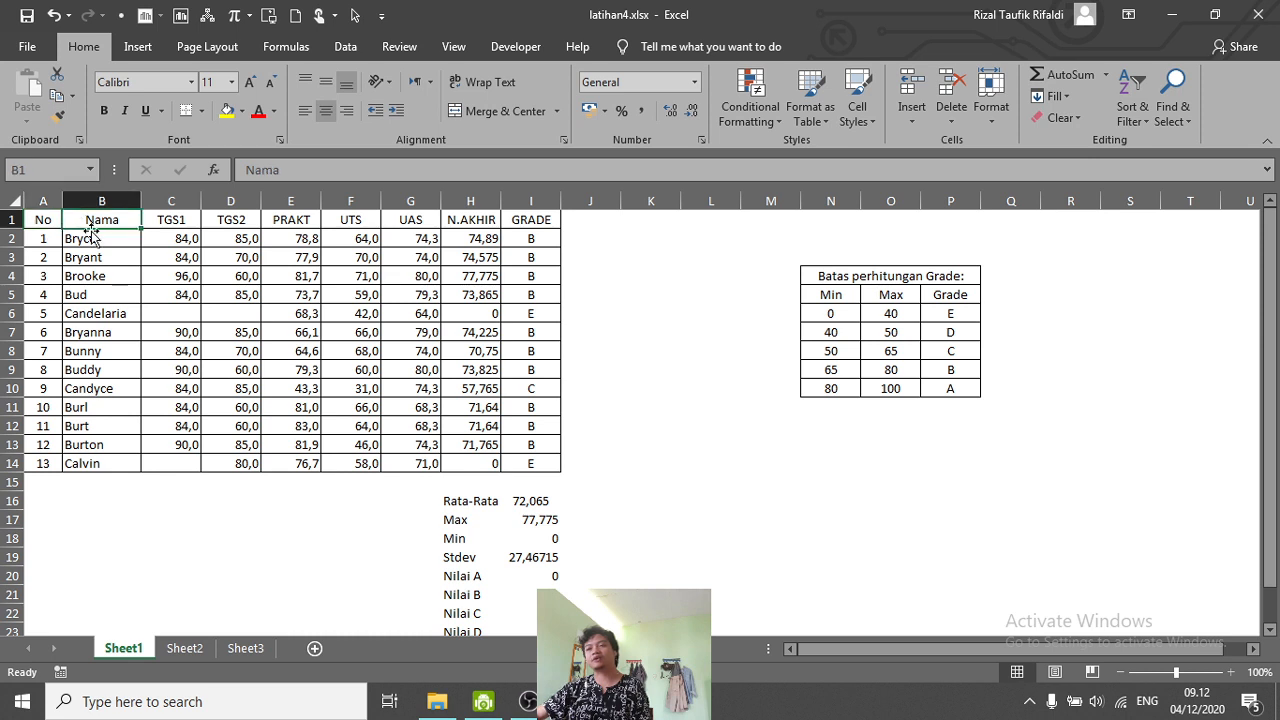
left_click(866, 542)
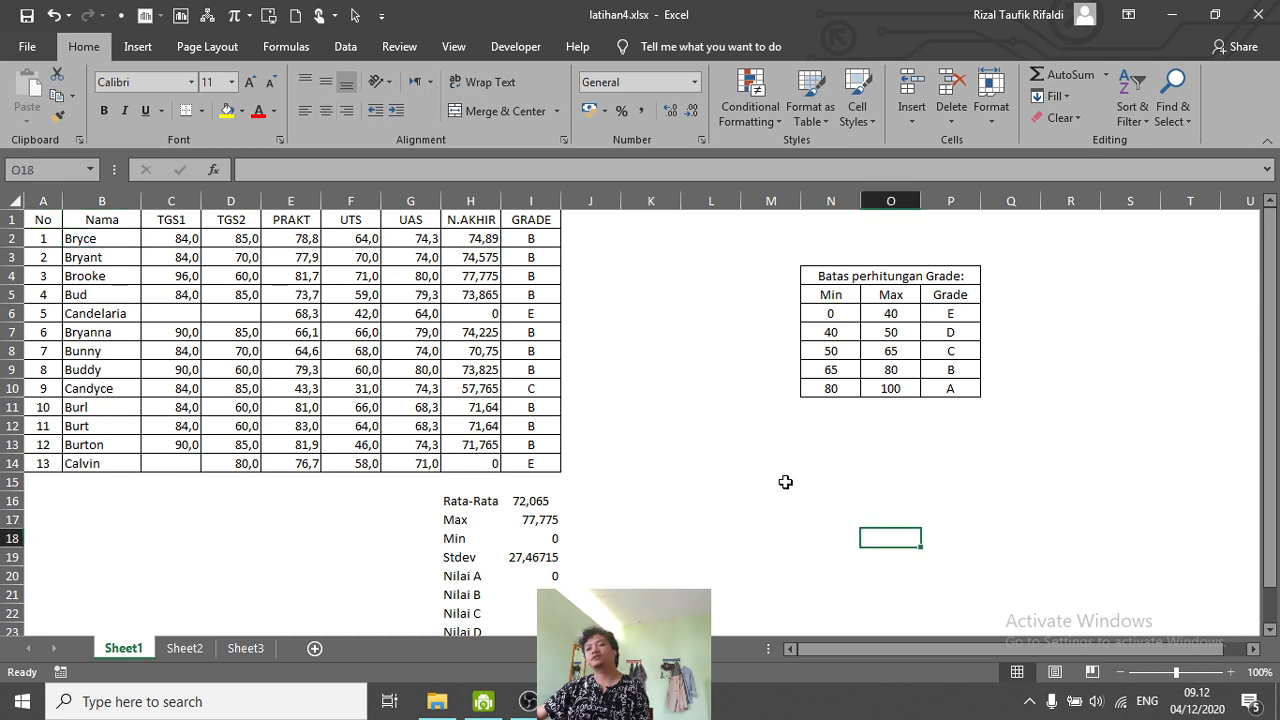
- Select M15:N17 and cells B19 and B20 on Sheet1, and switch to Sheet2
left_click_drag(786, 482, 843, 511)
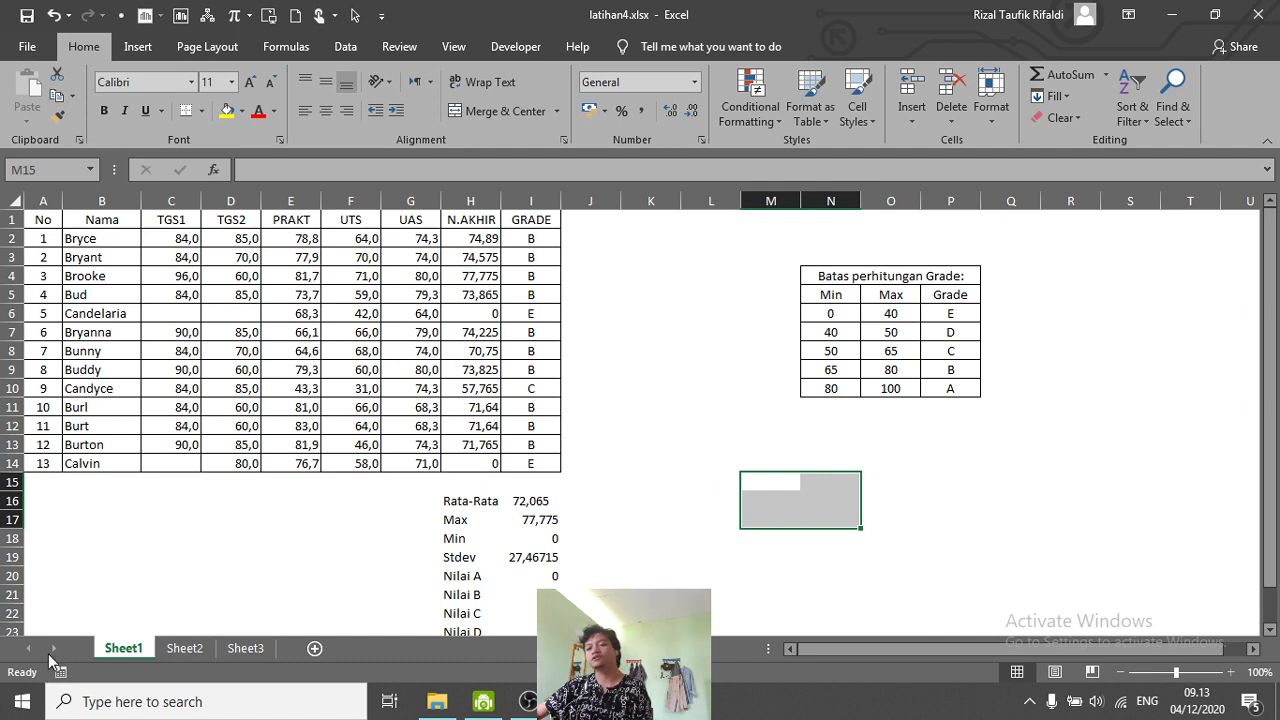
left_click(100, 556)
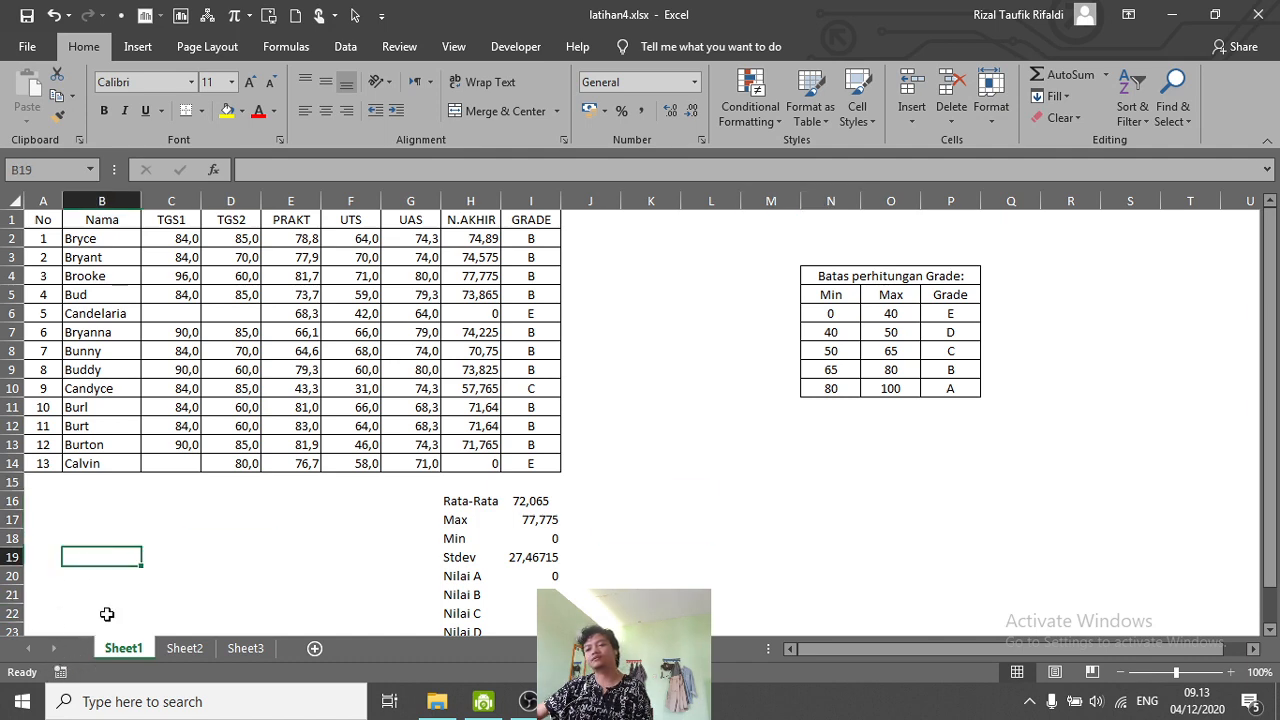
key("Down")
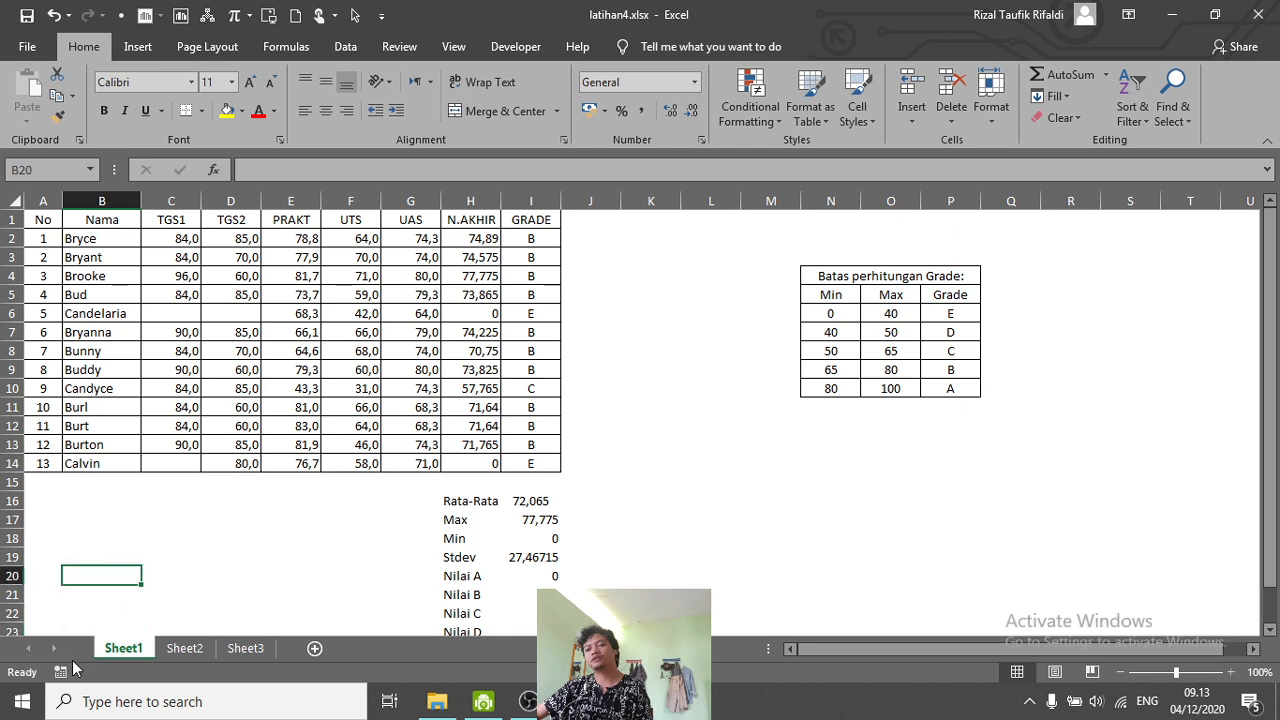
left_click(180, 650)
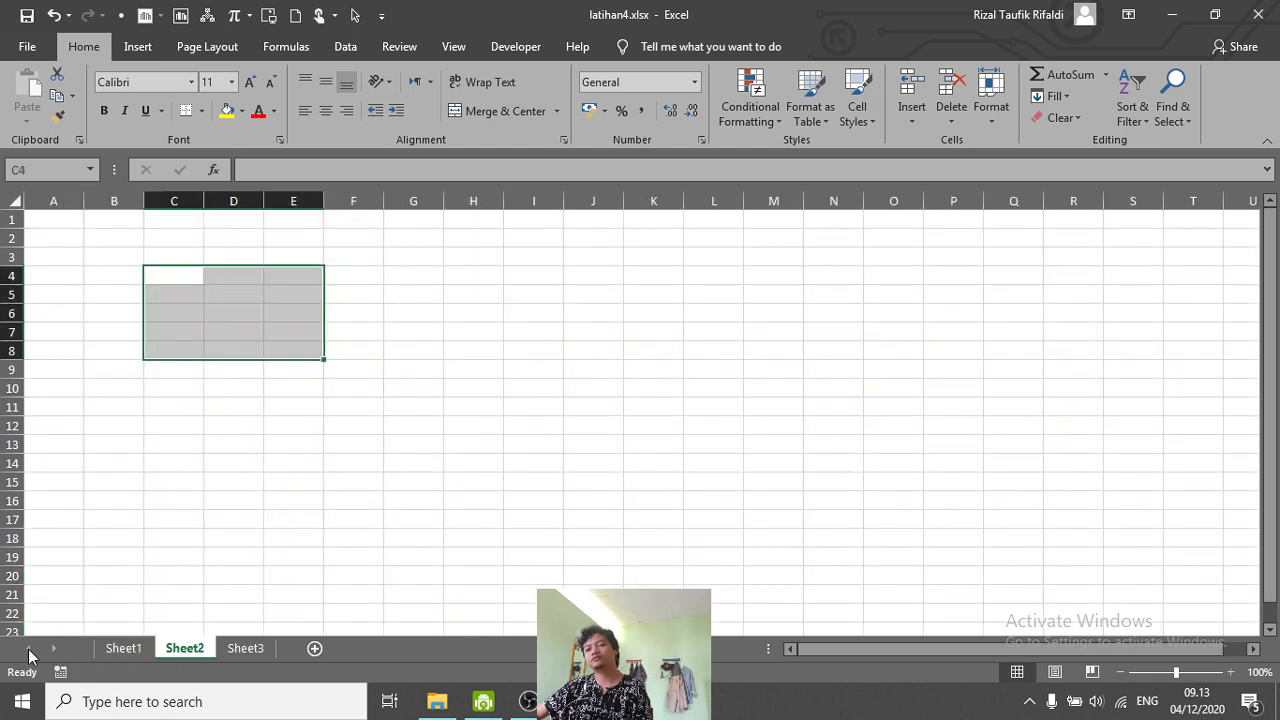
- Select cell B18 on Sheet2 and switch between Sheet1 and Sheet2, finishing on Sheet1
left_click(134, 535)
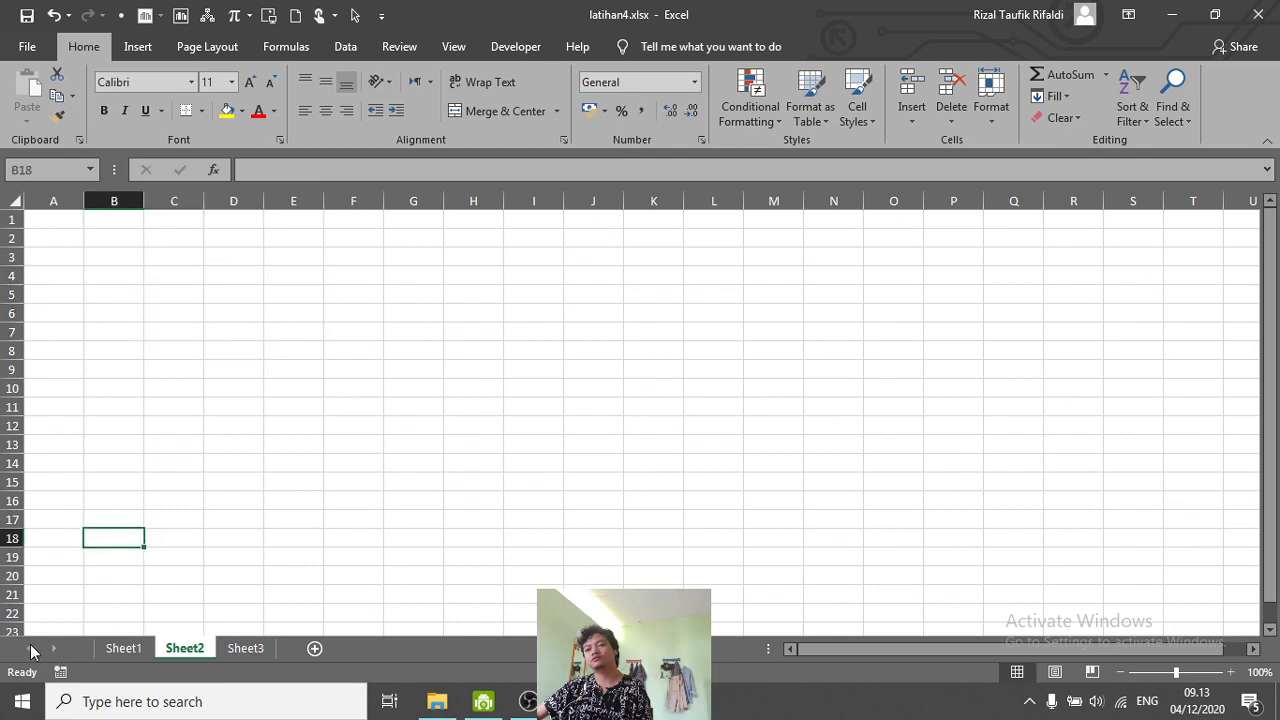
left_click(120, 649)
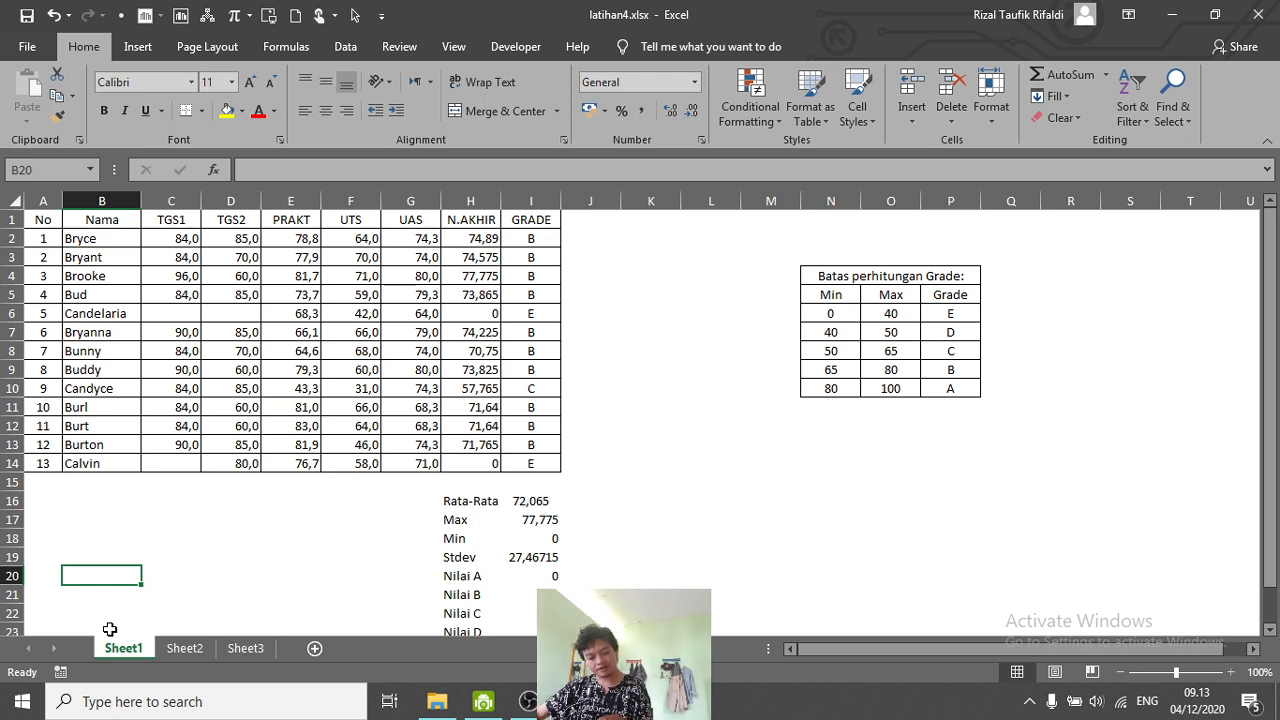
left_click(178, 652)
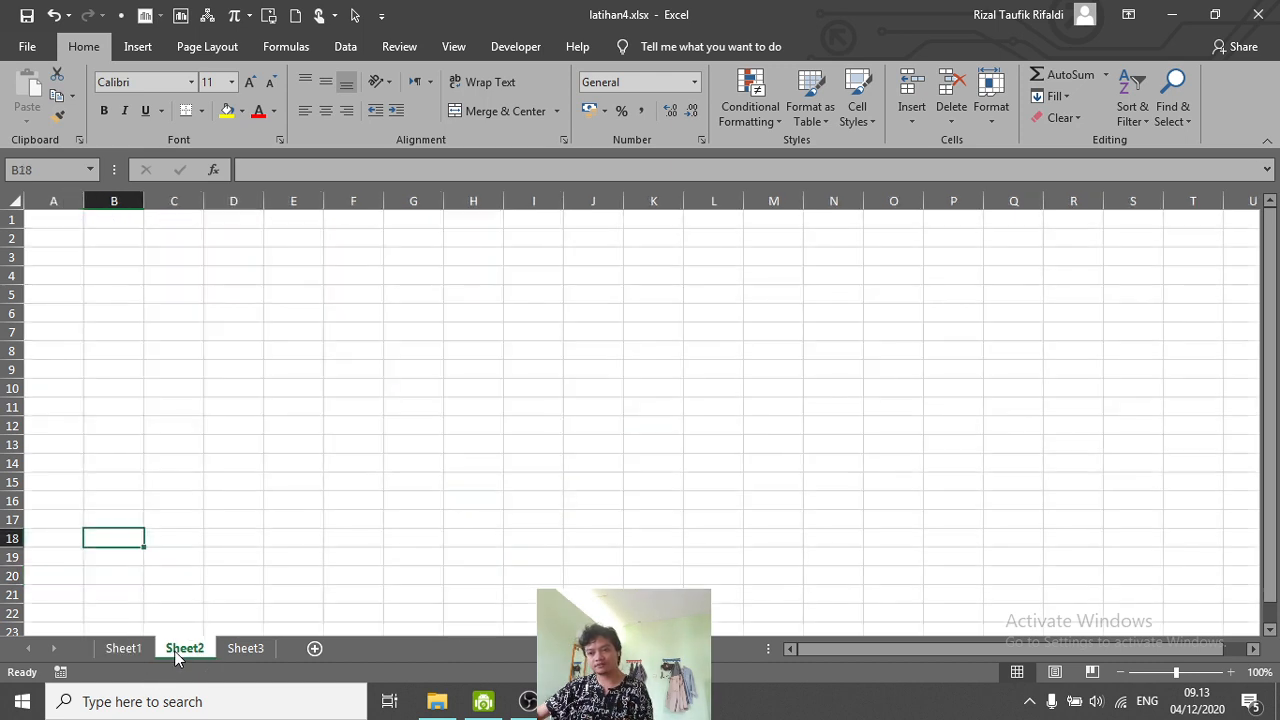
left_click(131, 650)
- View the list of all sheets without activating one, and move to cell A20 on Sheet1
right_click(54, 652)
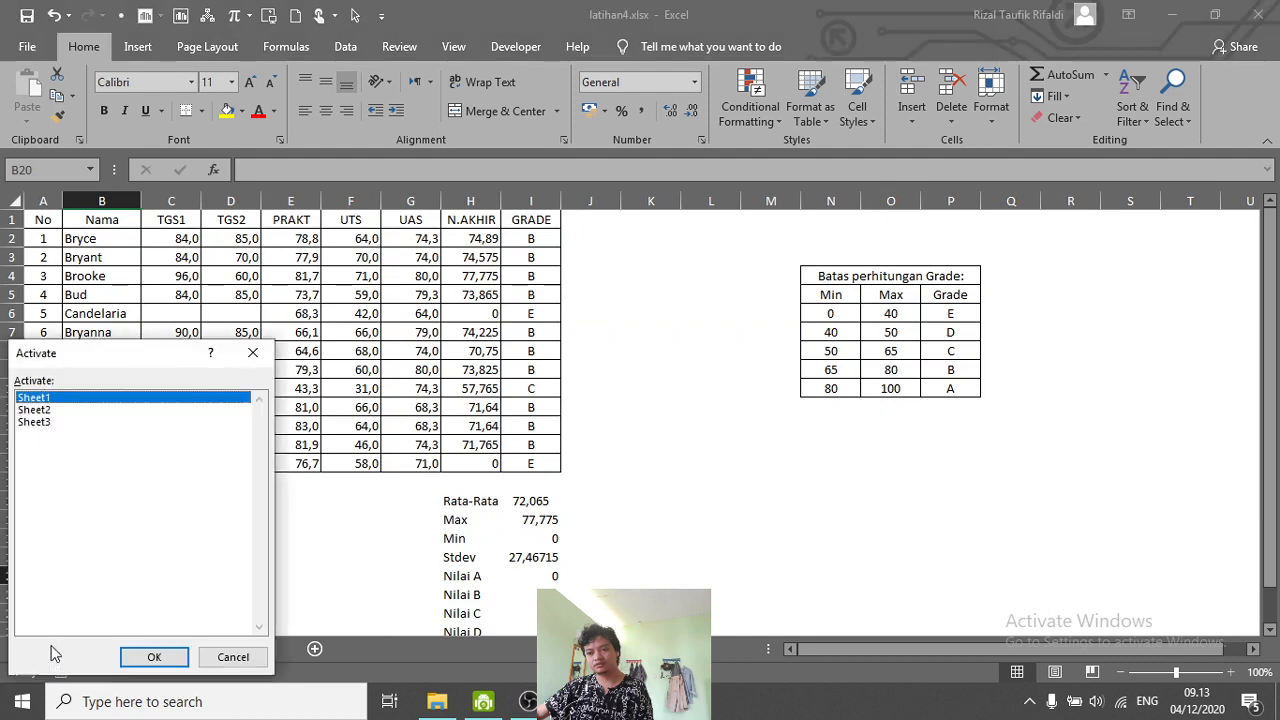
left_click(226, 658)
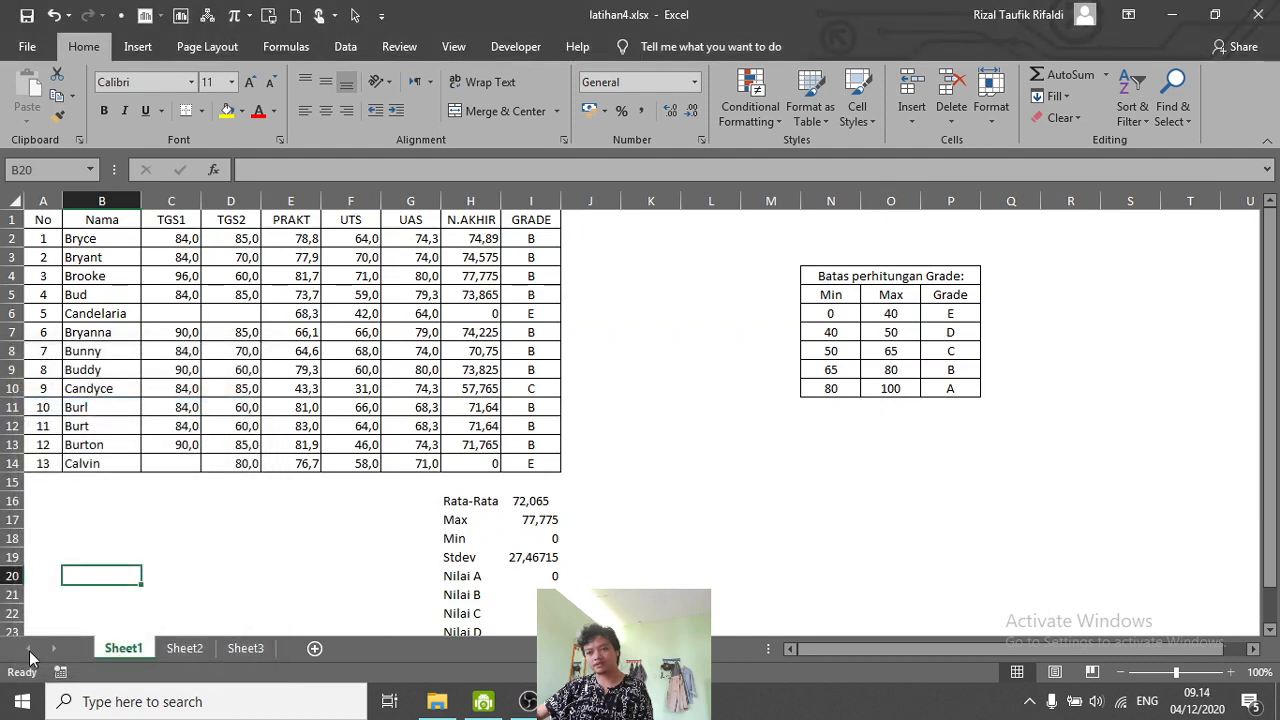
key("Right")
key("Left")
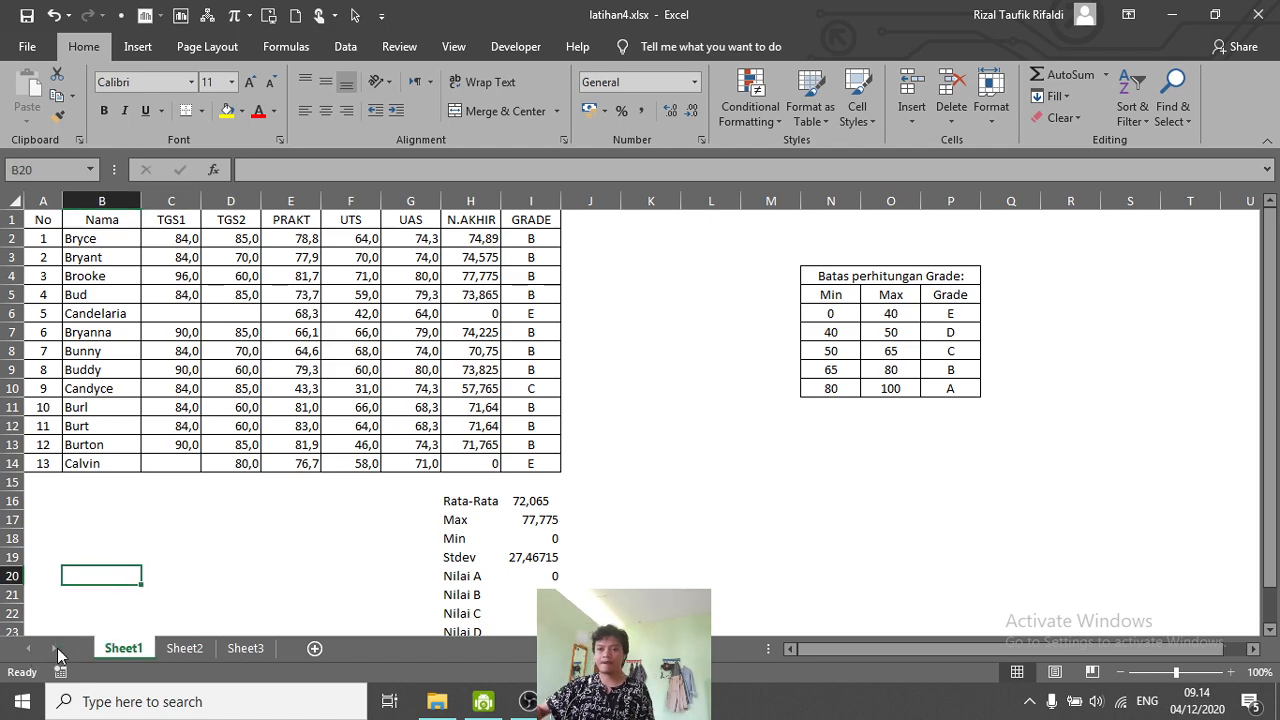
key("Left")
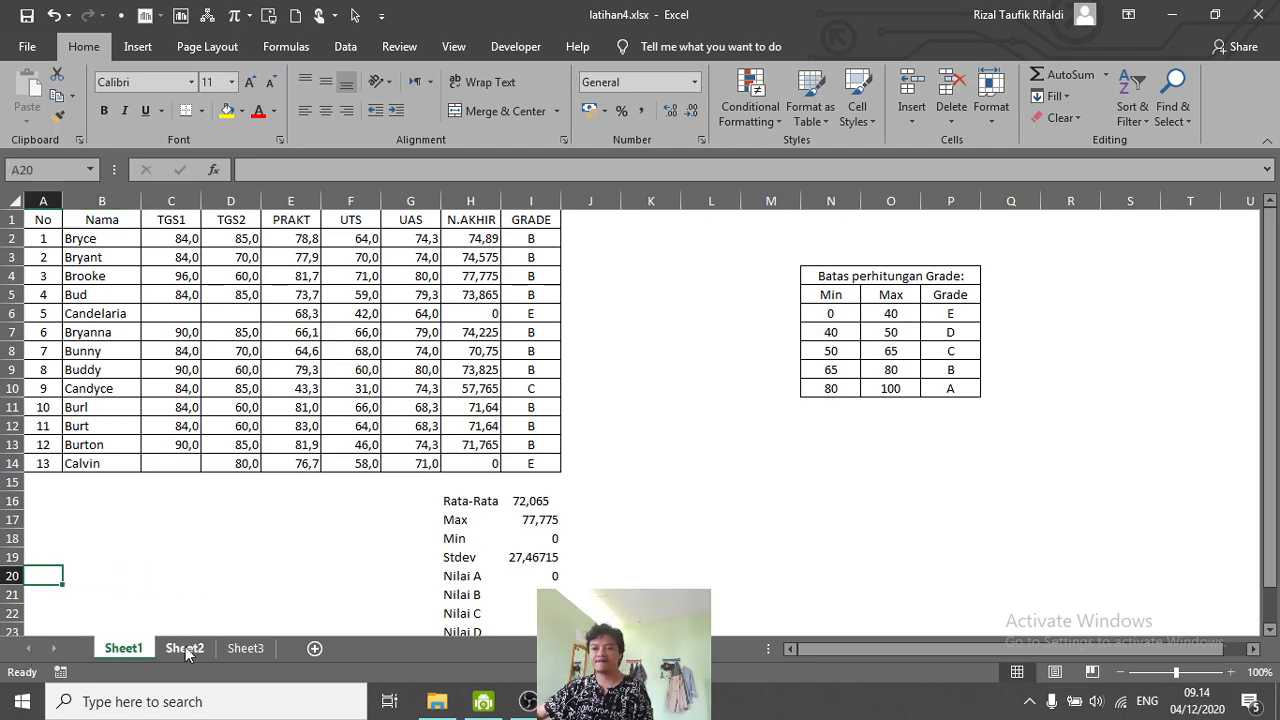
left_click(500, 690)
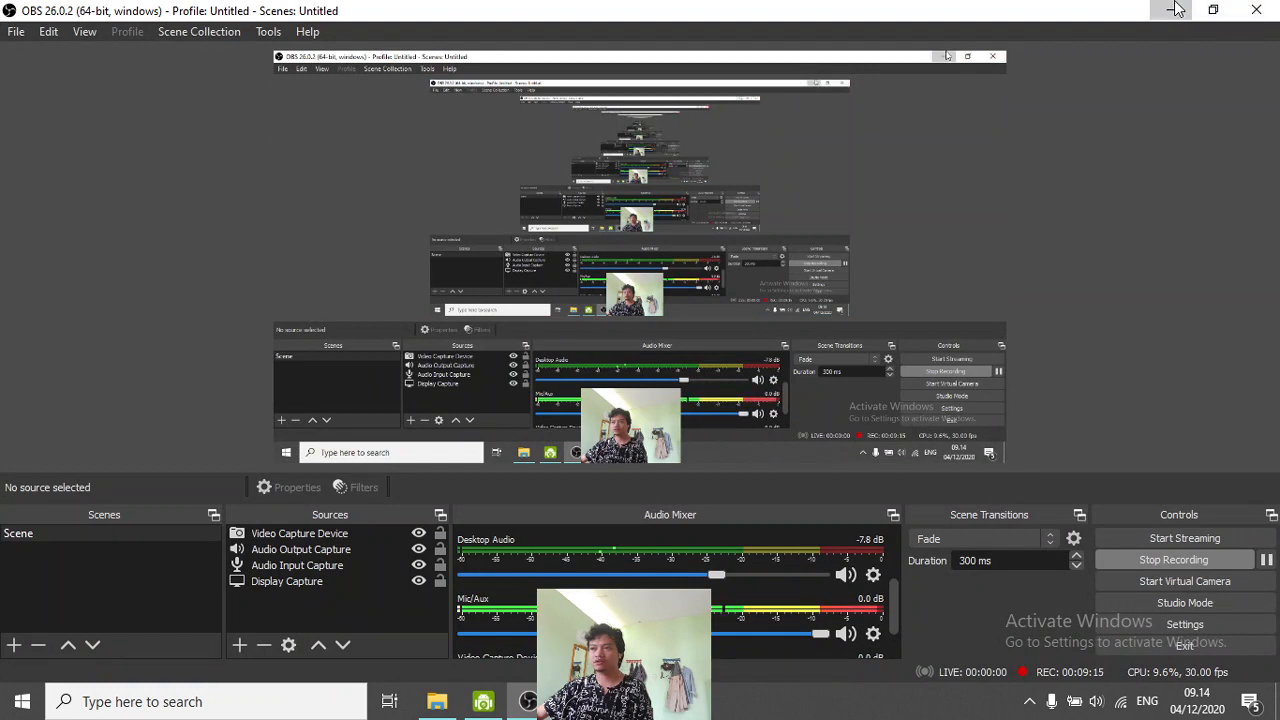
left_click(483, 700)
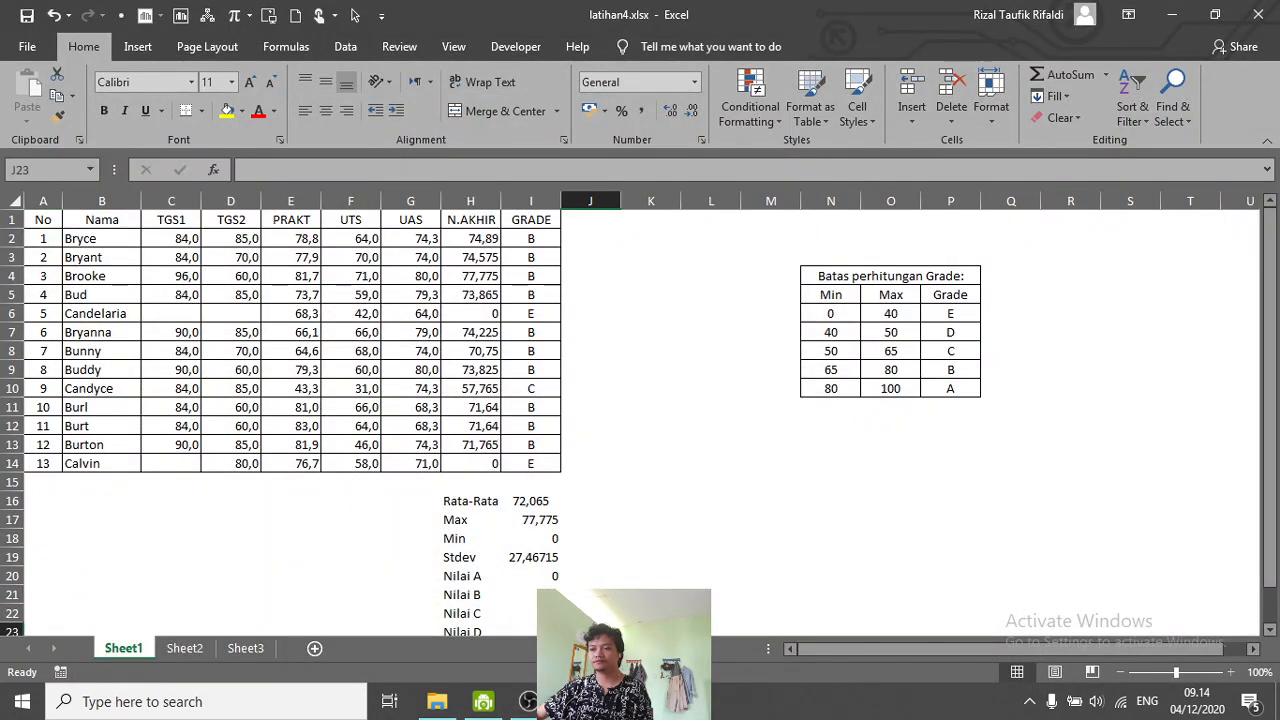
left_click(506, 169)
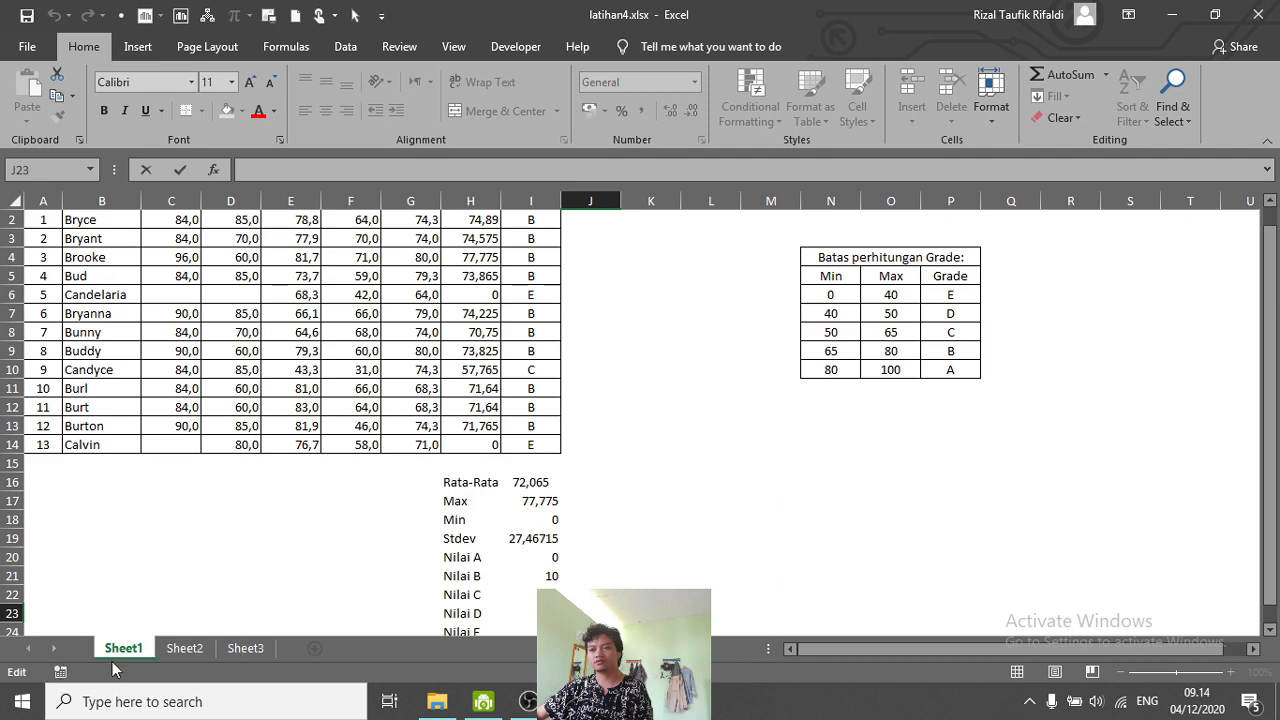
left_click(272, 520)
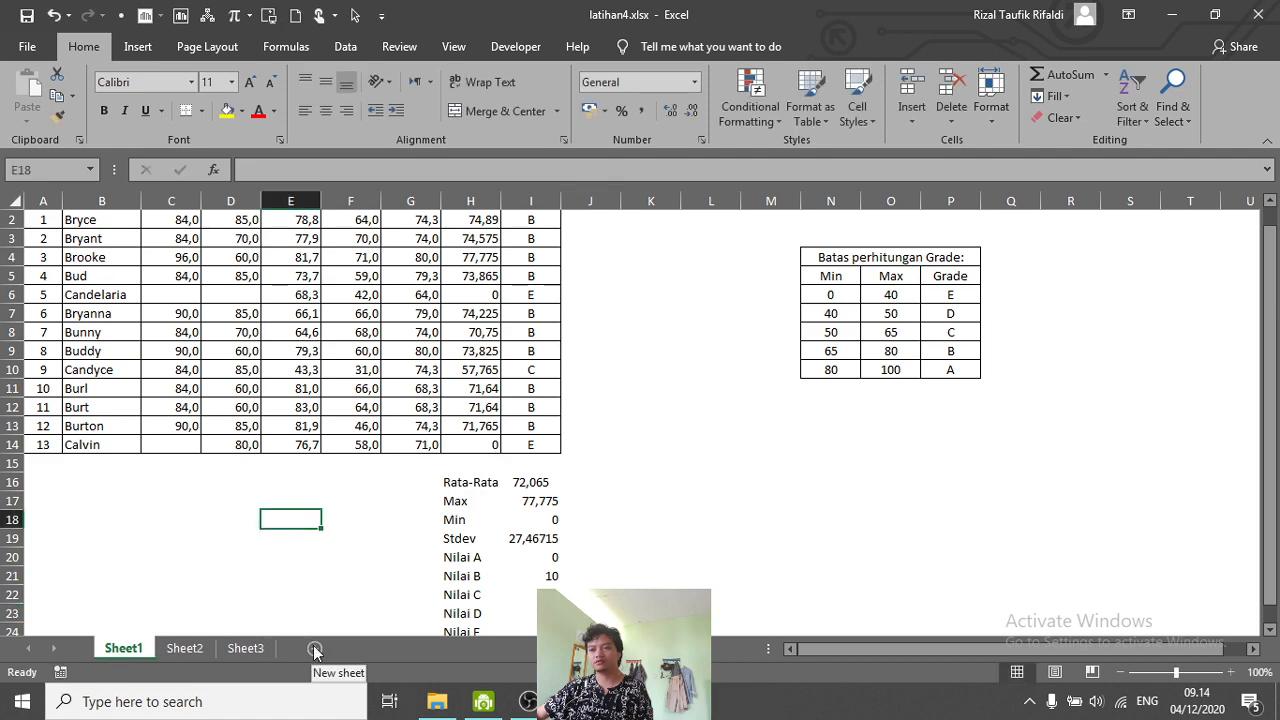
- Add a new worksheet directly after Sheet1, and return to cell C17 on Sheet1
left_click(316, 648)
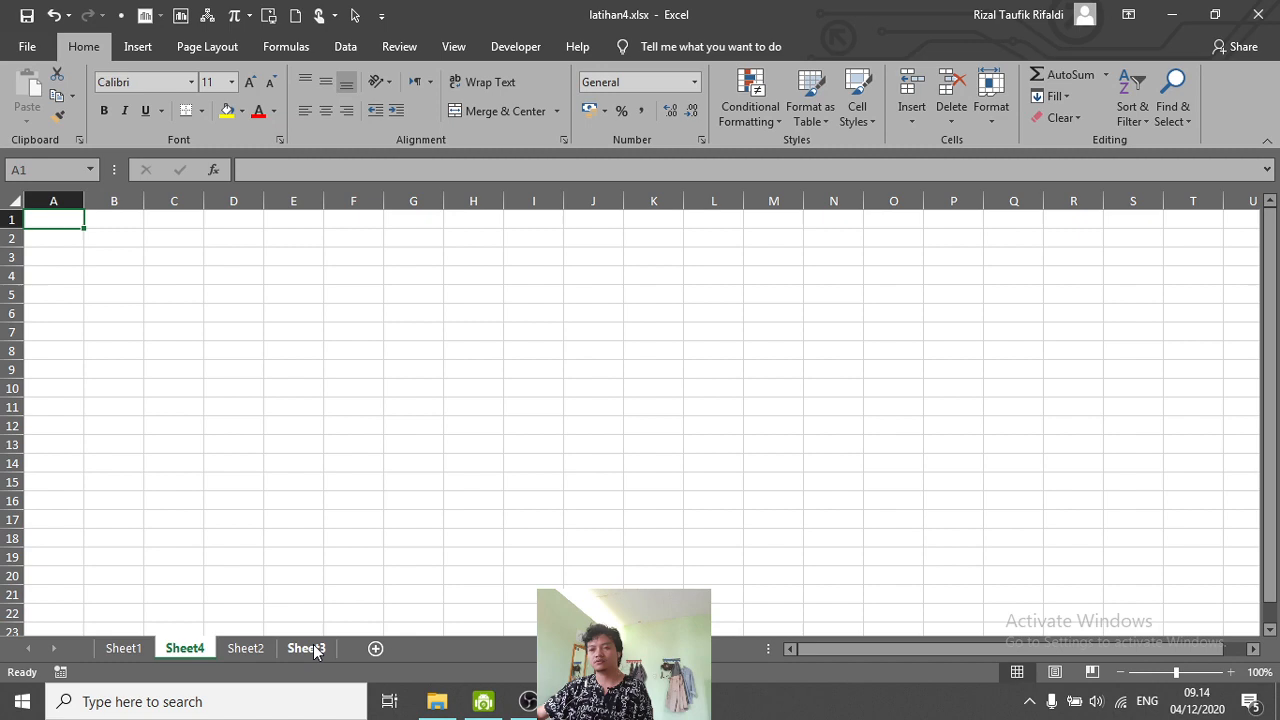
left_click(130, 649)
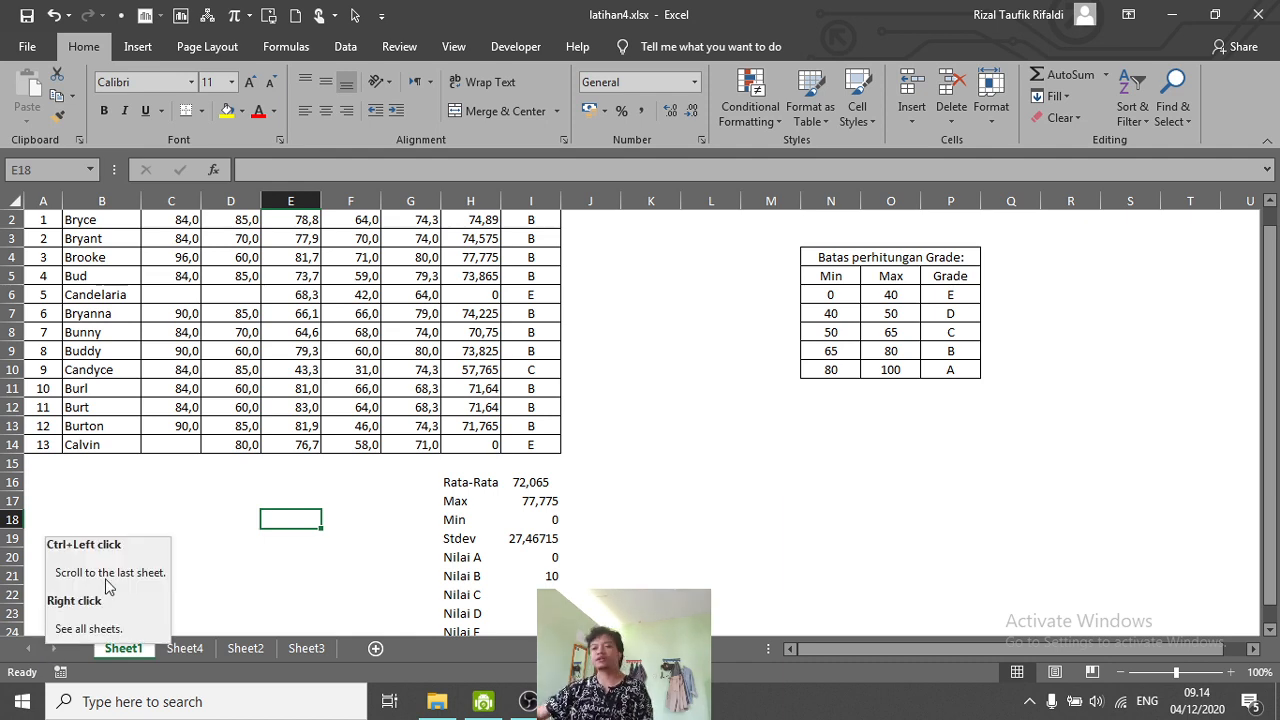
left_click(145, 503)
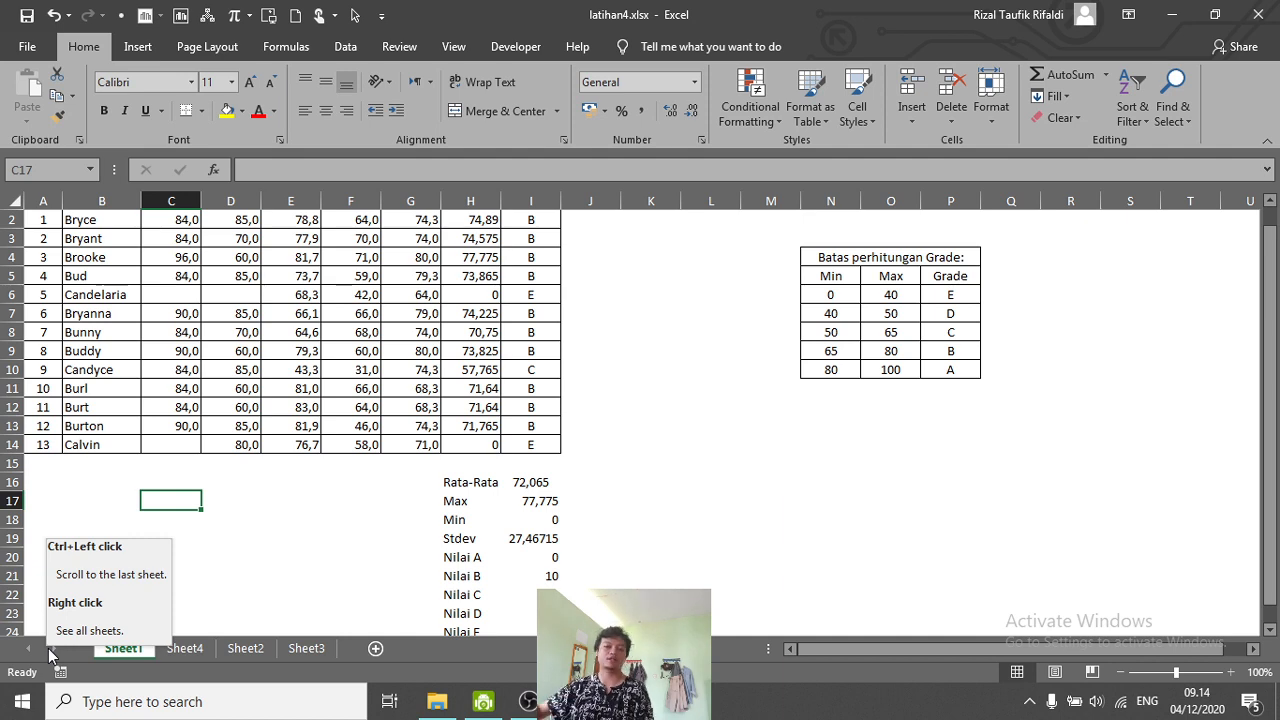
- View Sheet4, Sheet2 and Sheet3 in turn, and return to Sheet1
left_click(211, 650)
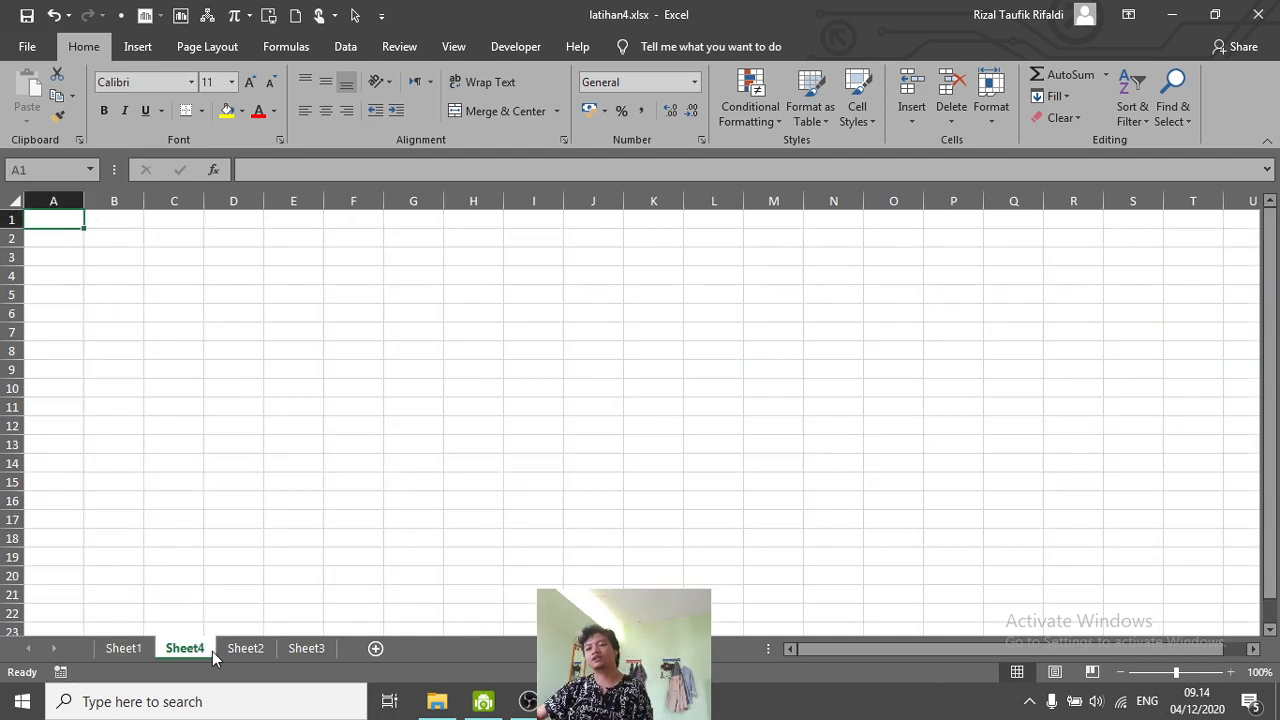
left_click(258, 652)
left_click(298, 655)
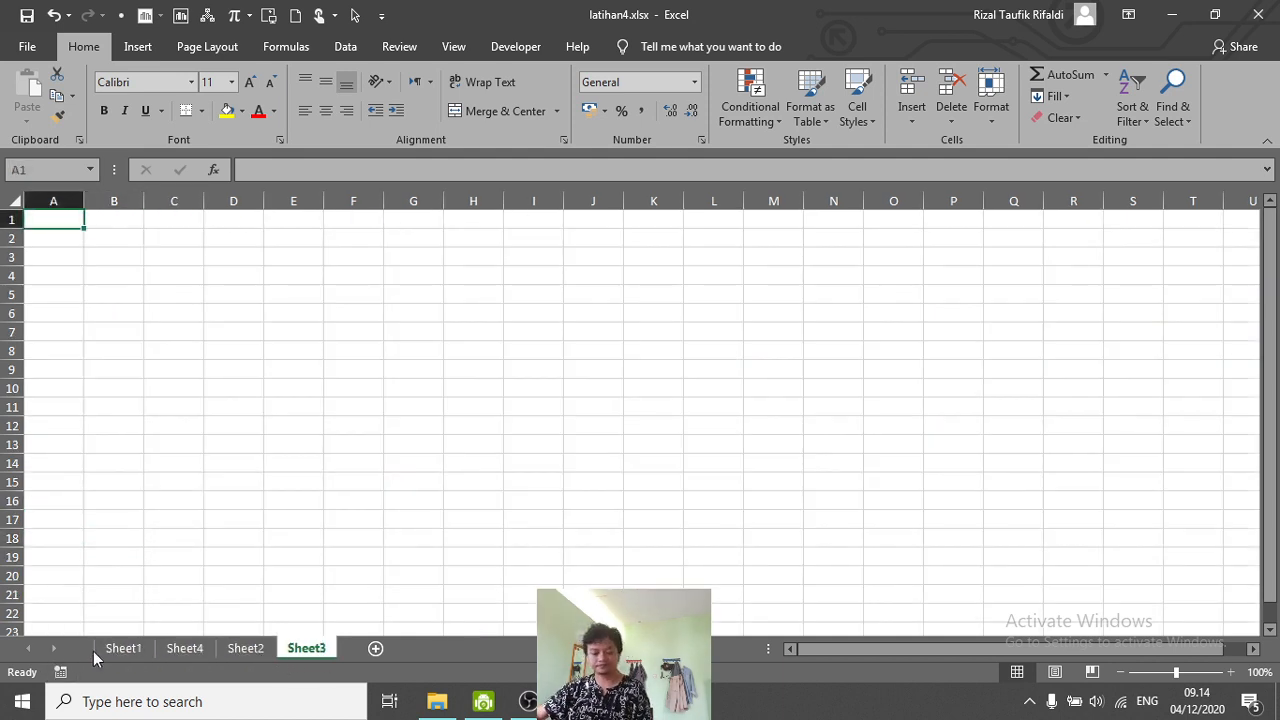
left_click(138, 648)
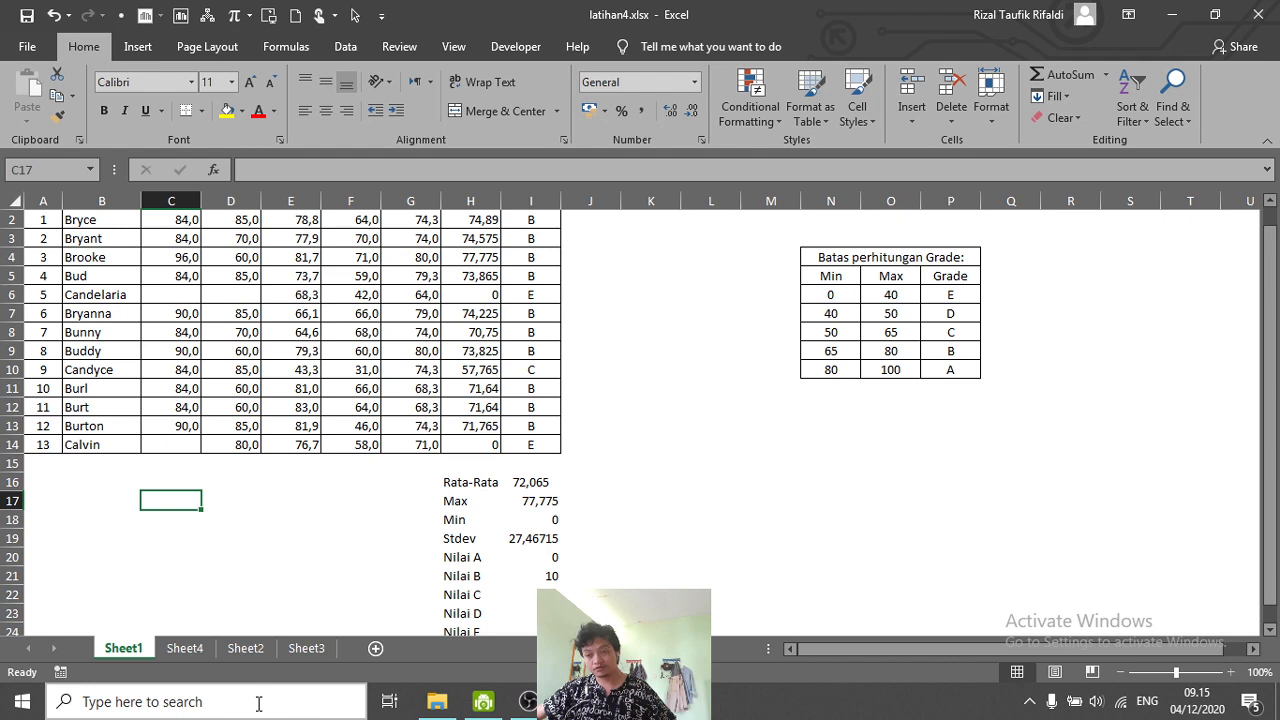
- Activate Sheet2 from the list of all sheets, and switch back to Sheet1
right_click(47, 655)
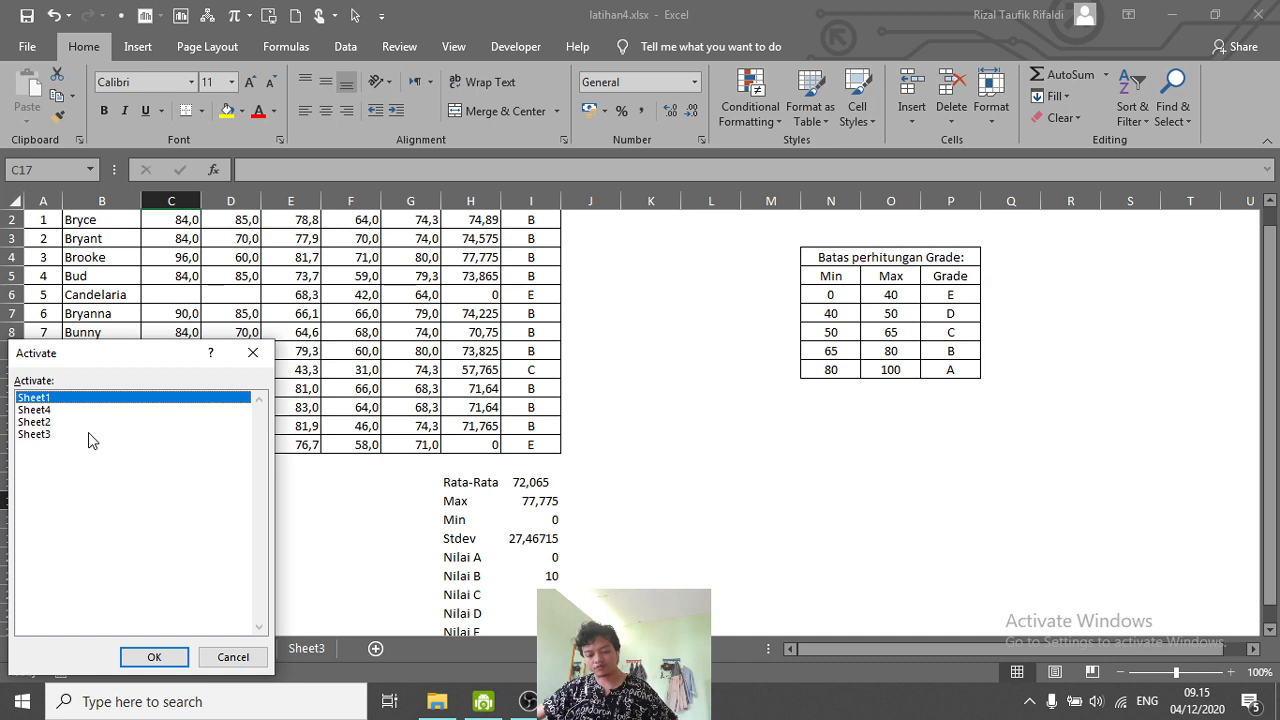
left_click(45, 422)
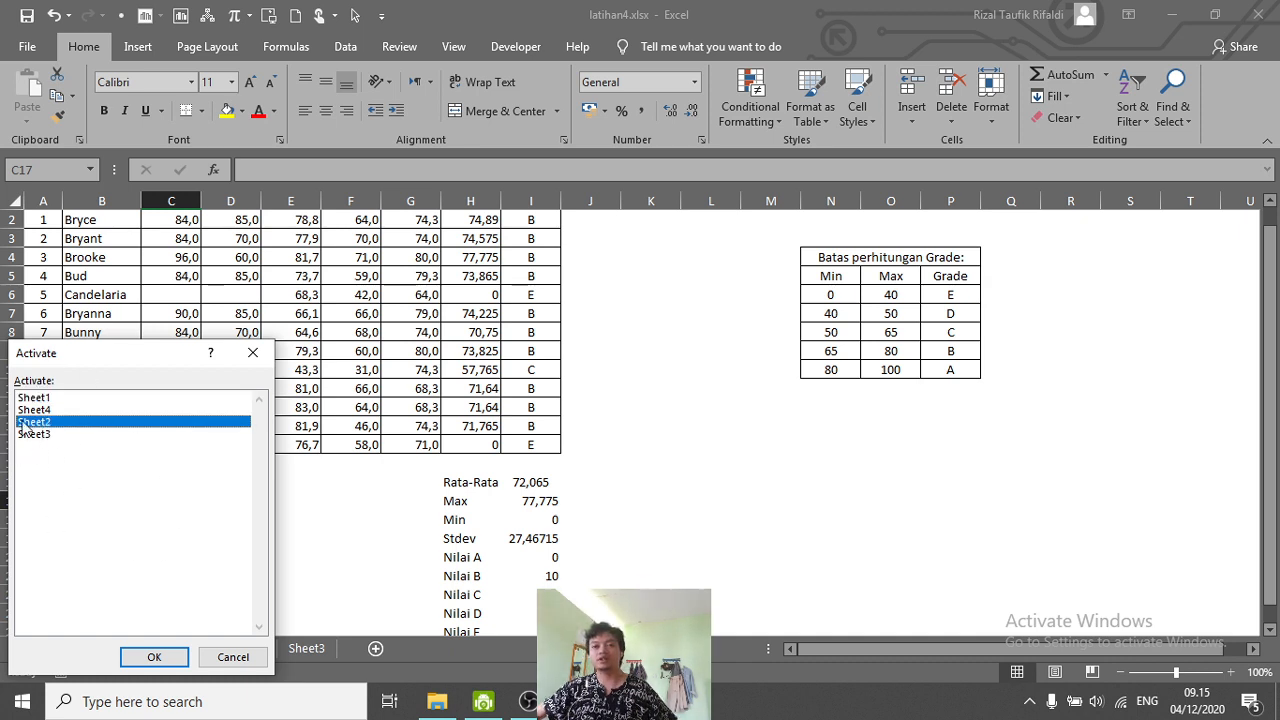
left_click(155, 658)
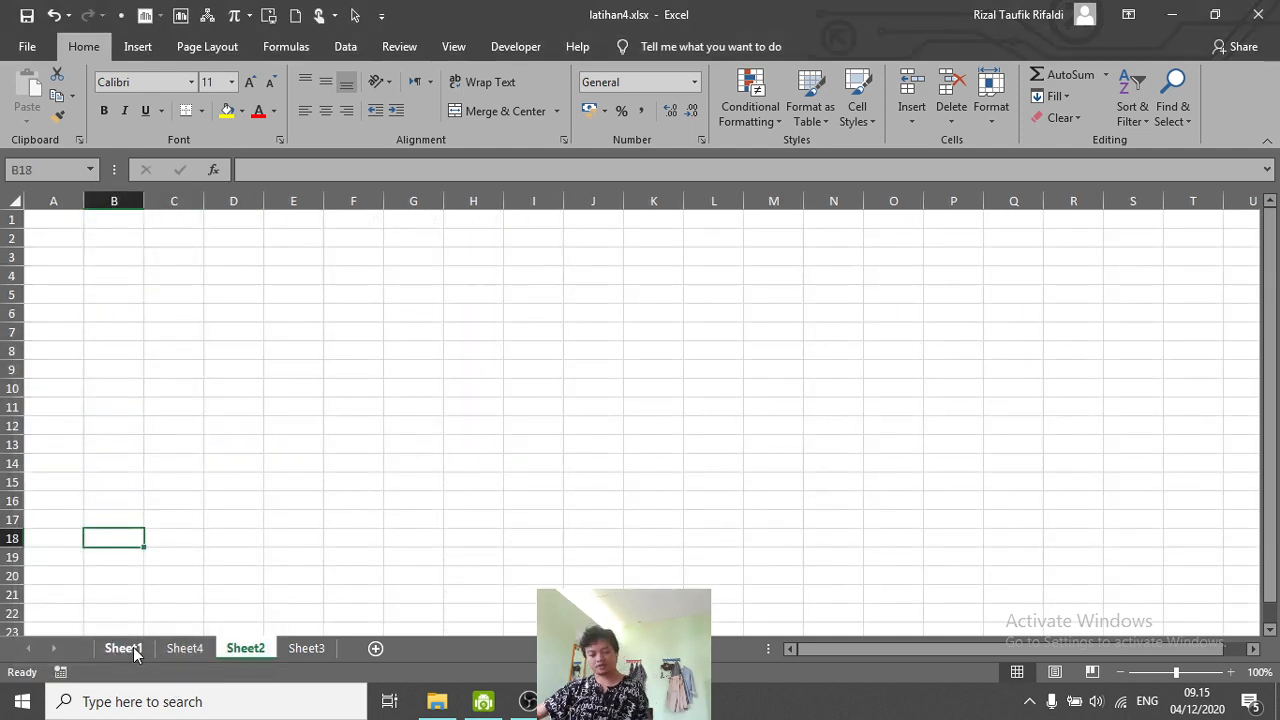
left_click(125, 648)
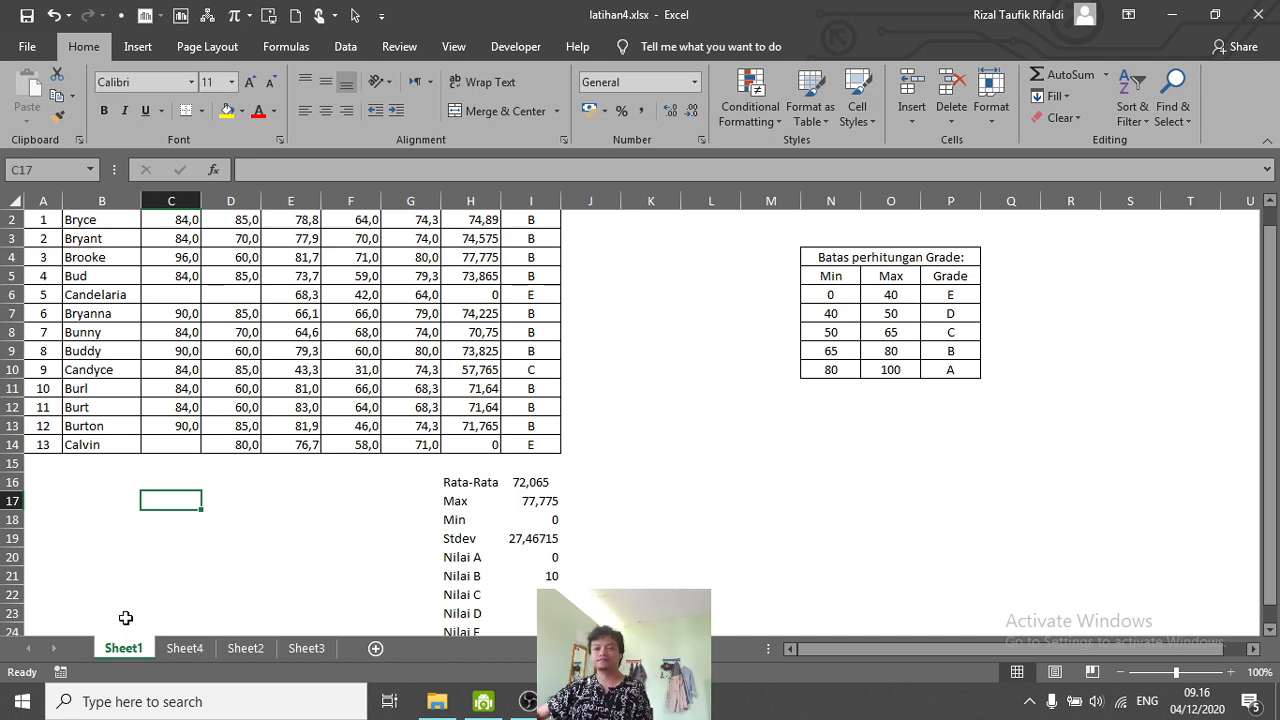
- Insert a worksheet after Sheet1, and add more worksheets after Sheet3 until the sheet tabs no longer fit in their row
left_click(376, 648)
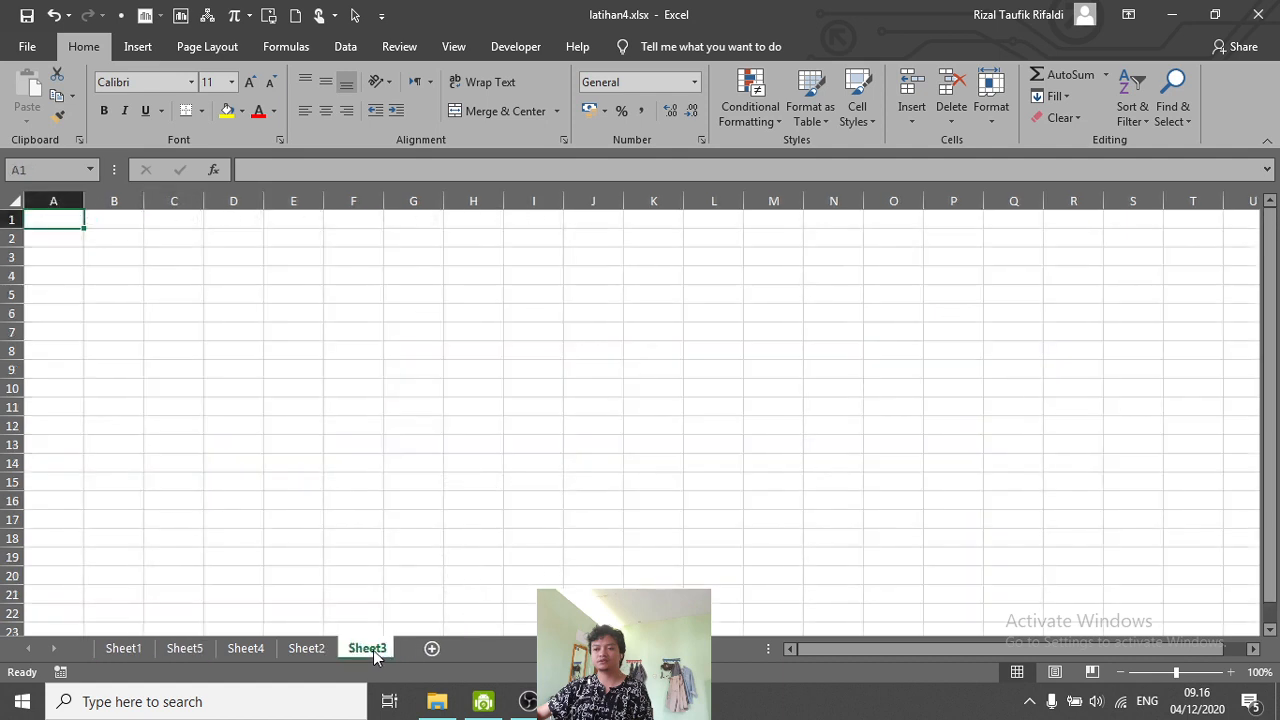
left_click(432, 648)
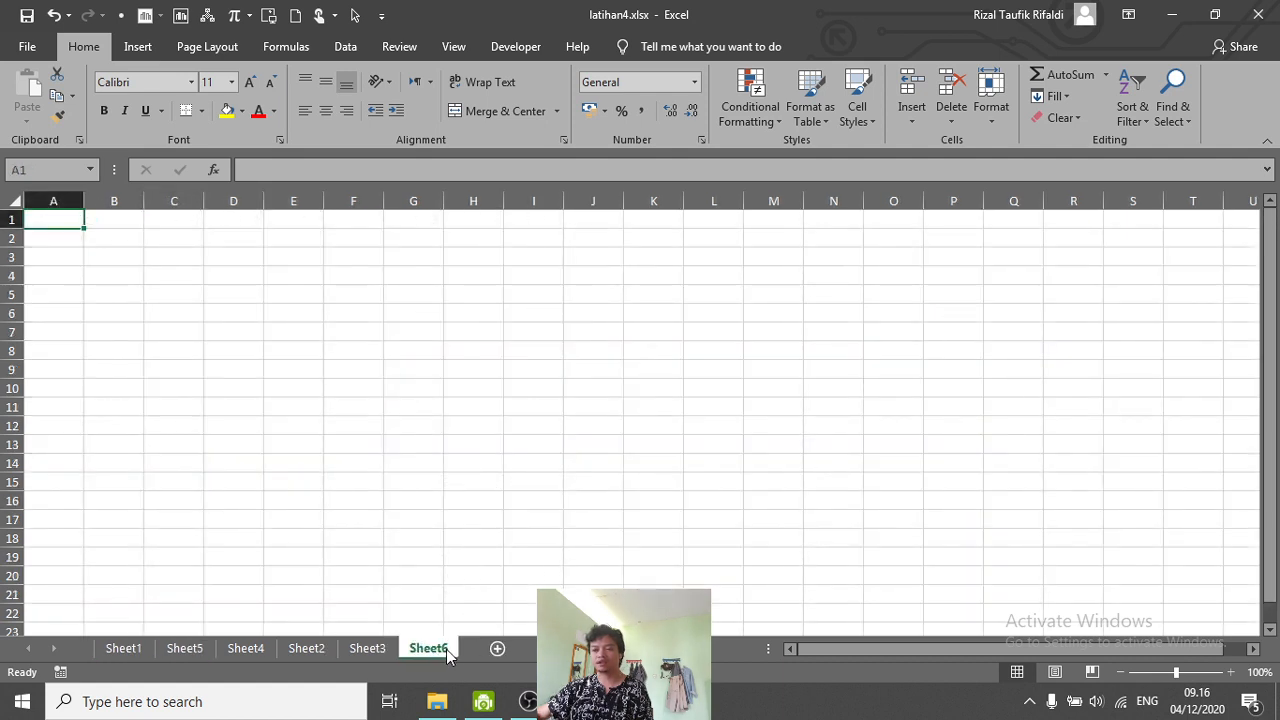
left_click(497, 648)
left_click(558, 648)
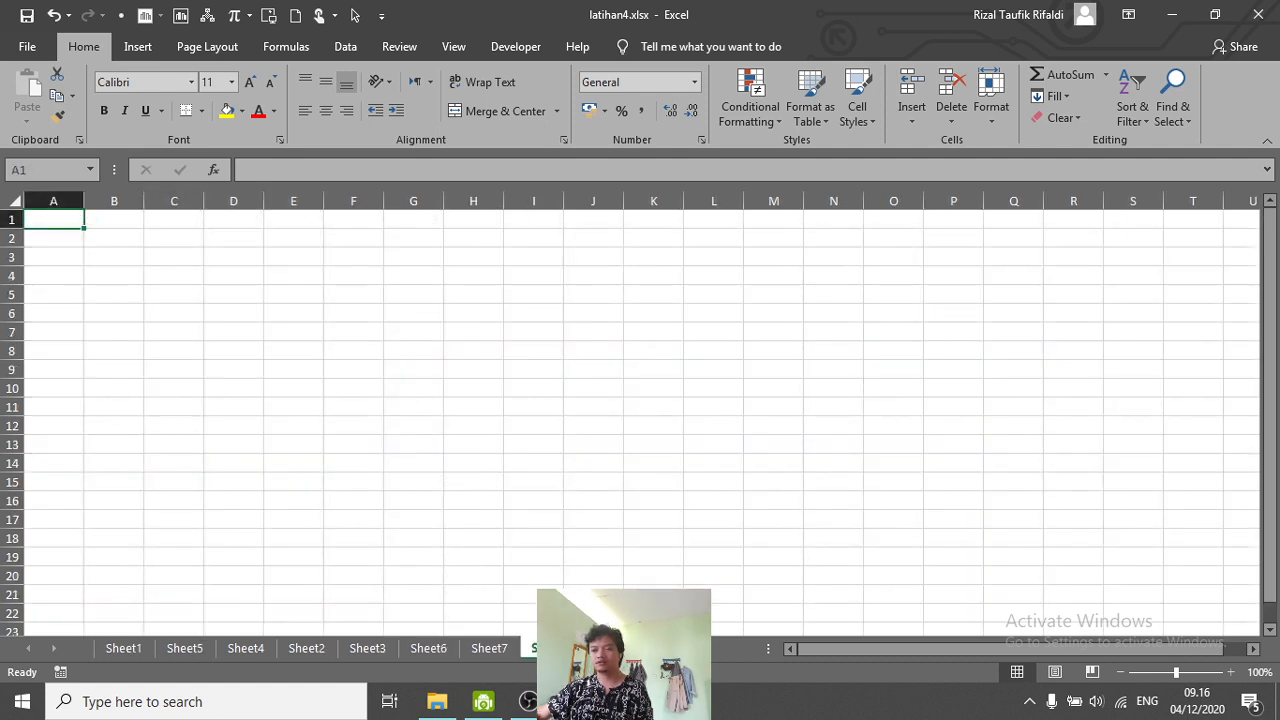
left_click(616, 648)
left_click(677, 648)
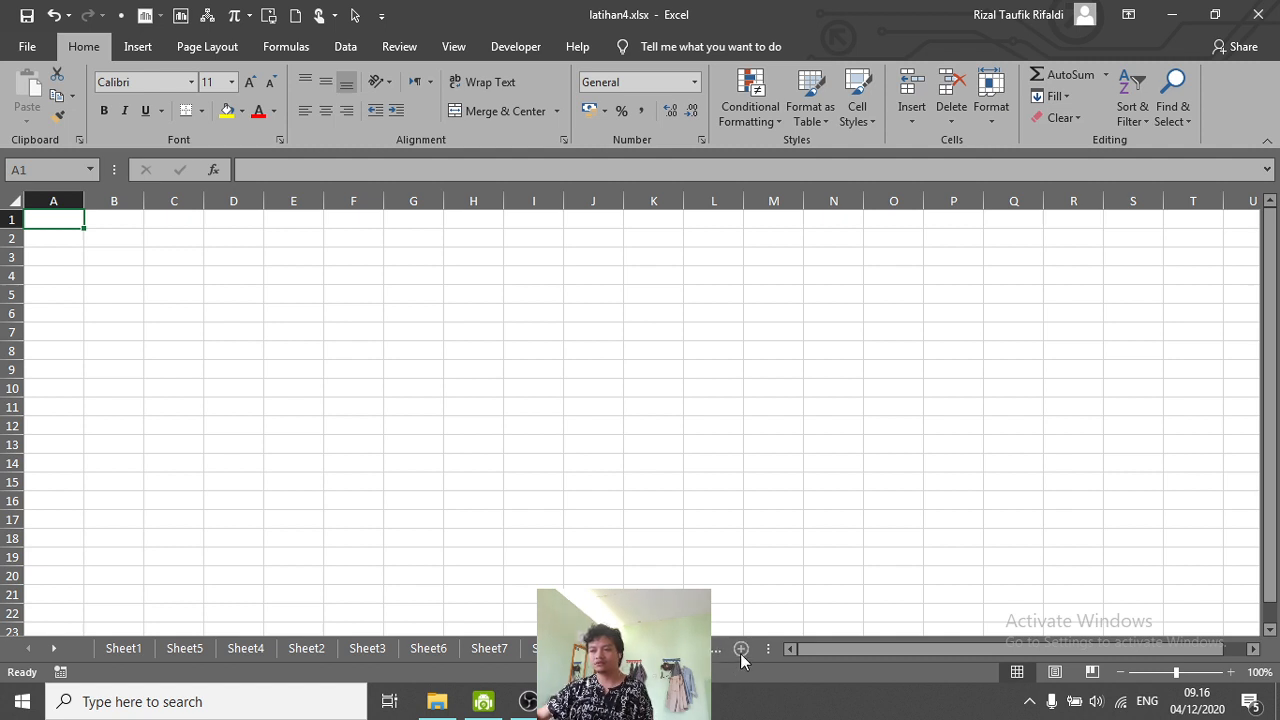
- Scroll the row of sheet tabs forward to the last sheets and back to Sheet1 several times to examine sheet navigation
left_click(55, 648)
left_click(55, 648)
left_click(29, 648)
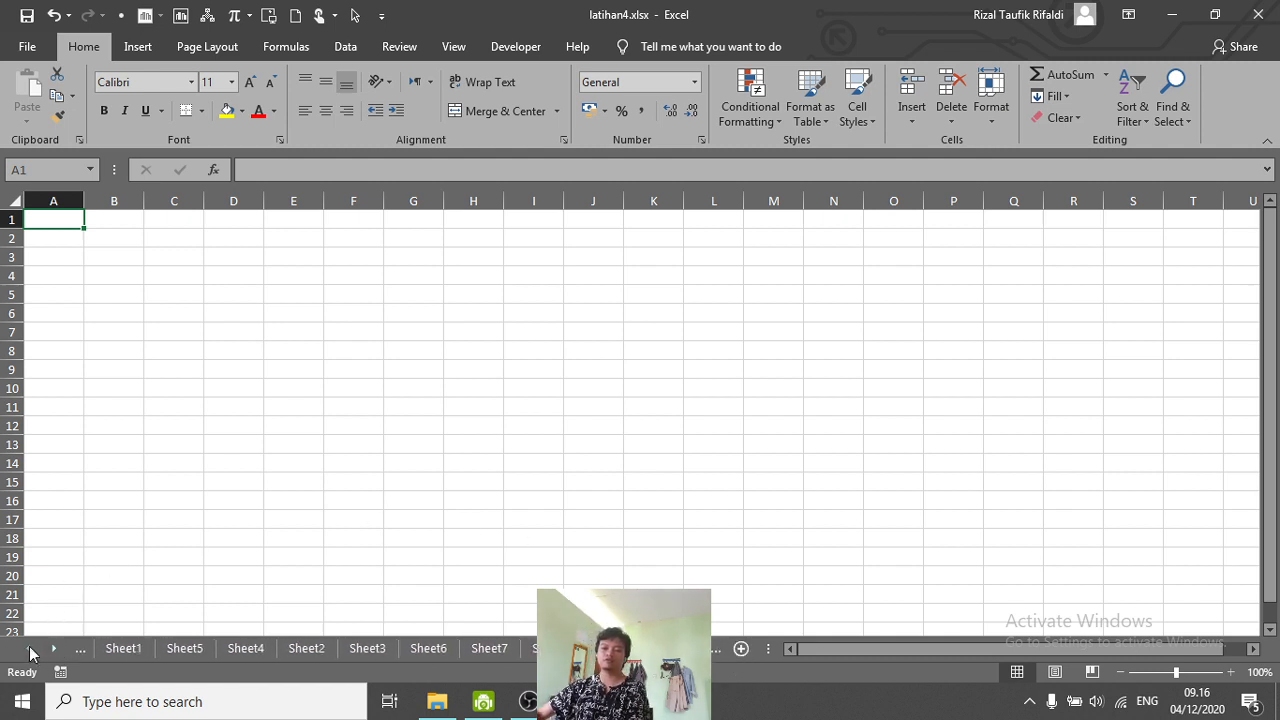
left_click(29, 648)
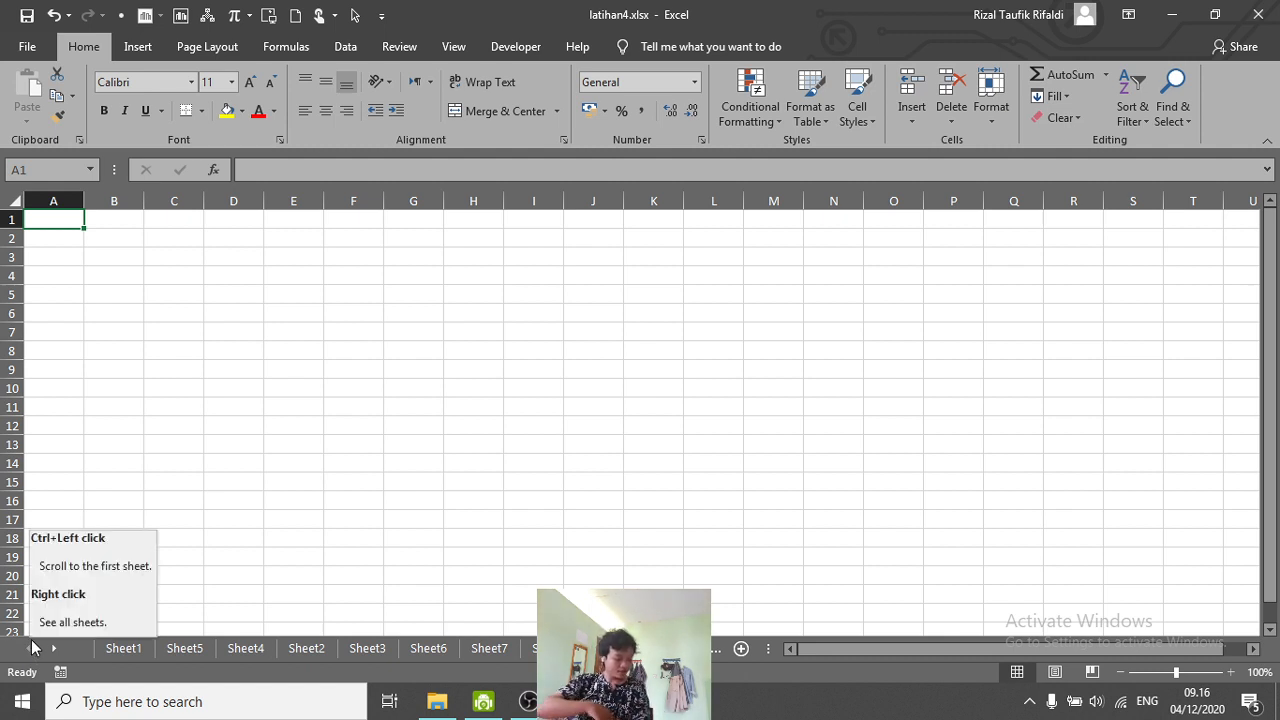
left_click(55, 648)
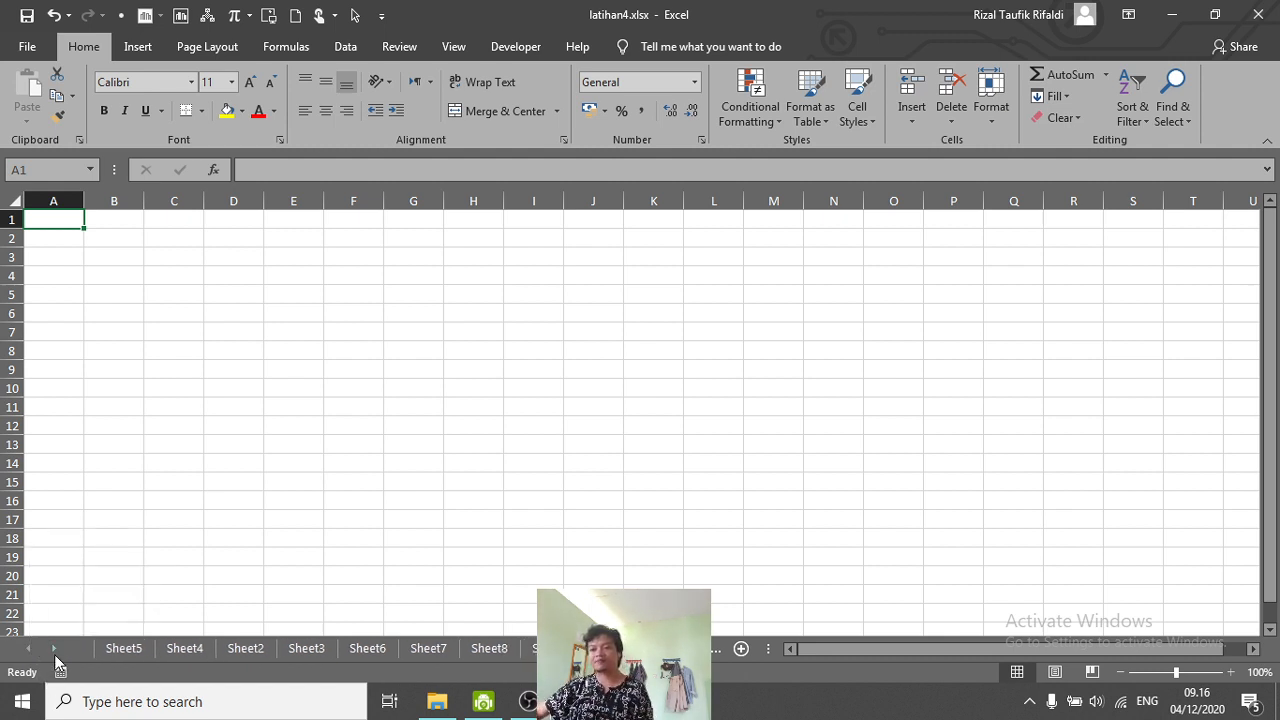
left_click(55, 648)
left_click(55, 648)
left_click(28, 649)
left_click(28, 649)
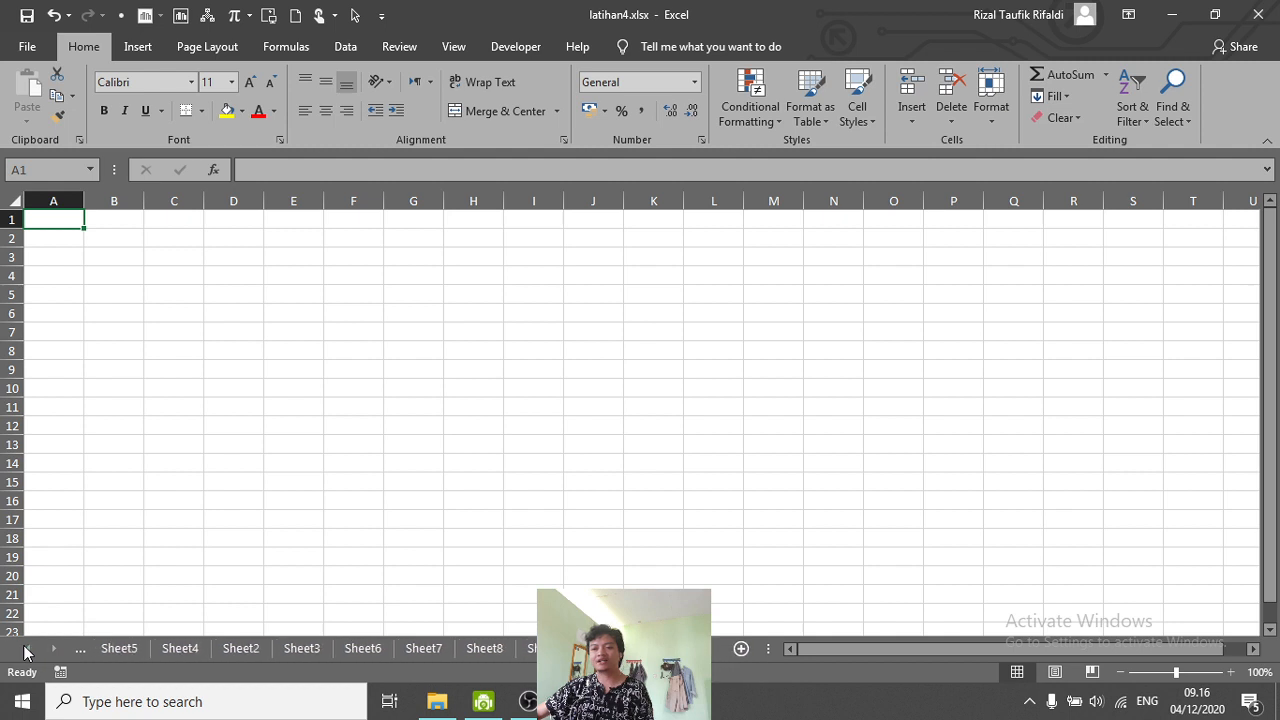
left_click(28, 649)
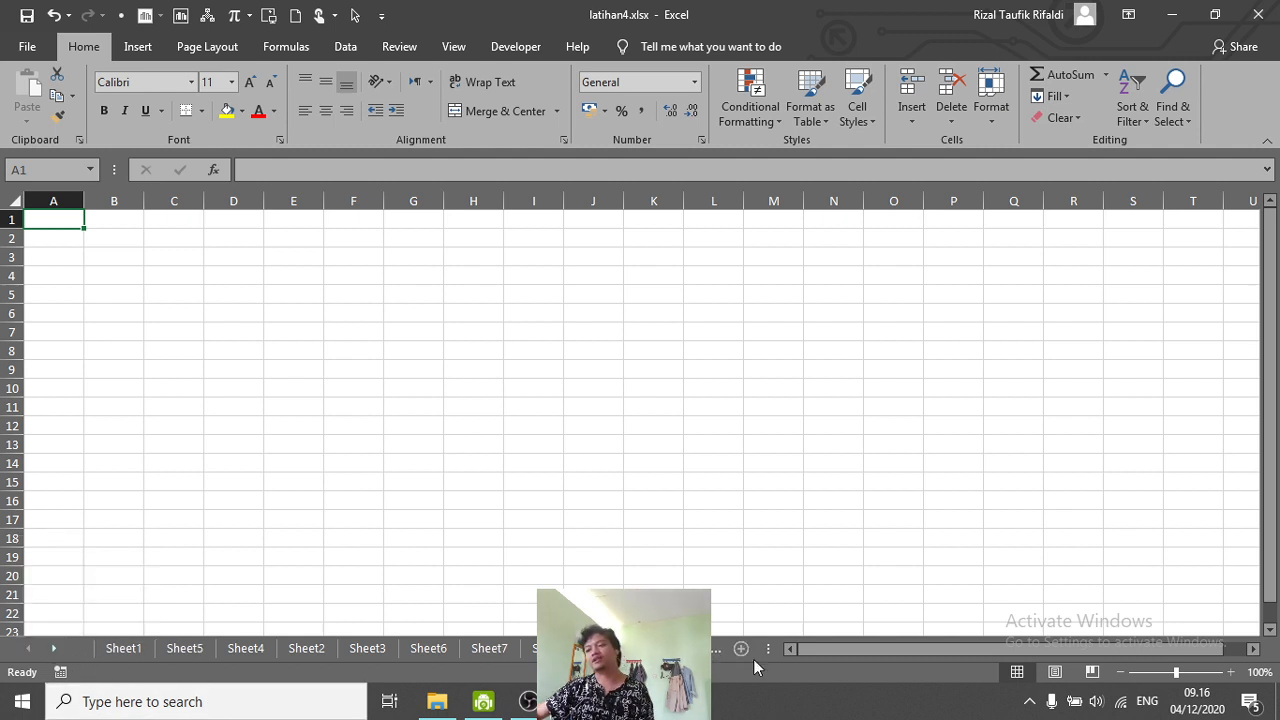
left_click(53, 651)
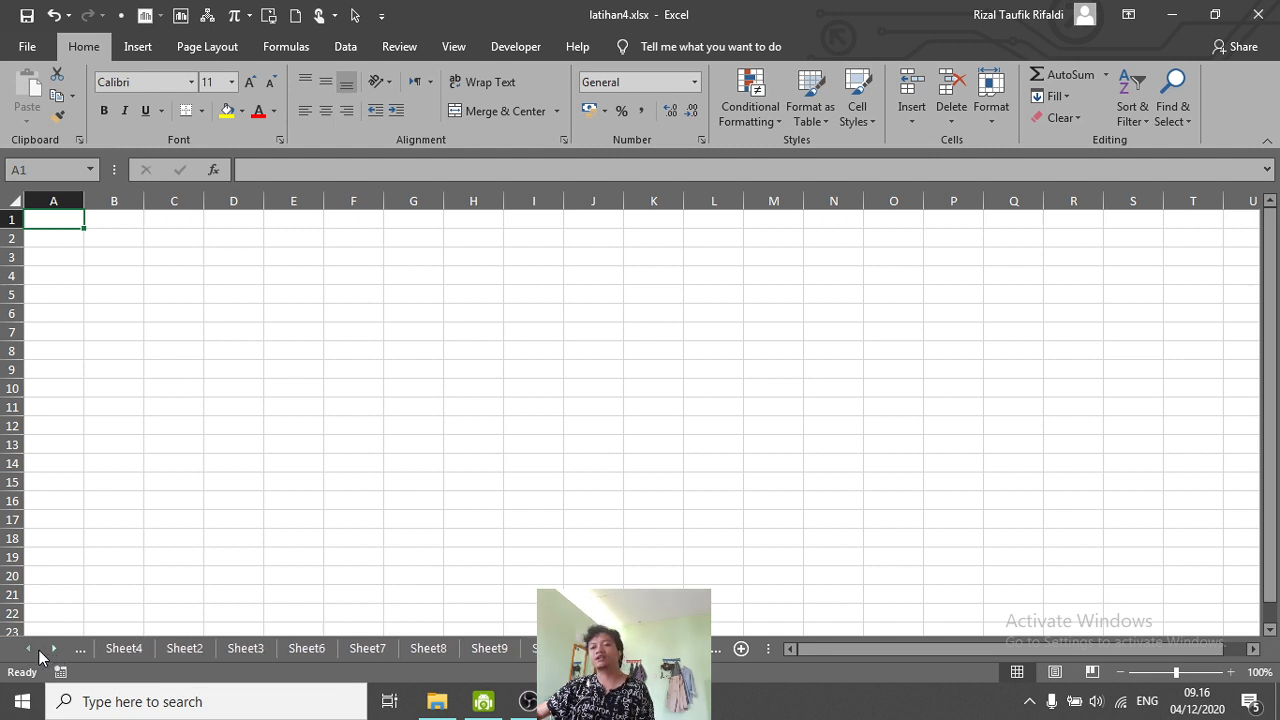
left_click(37, 650)
left_click(53, 650)
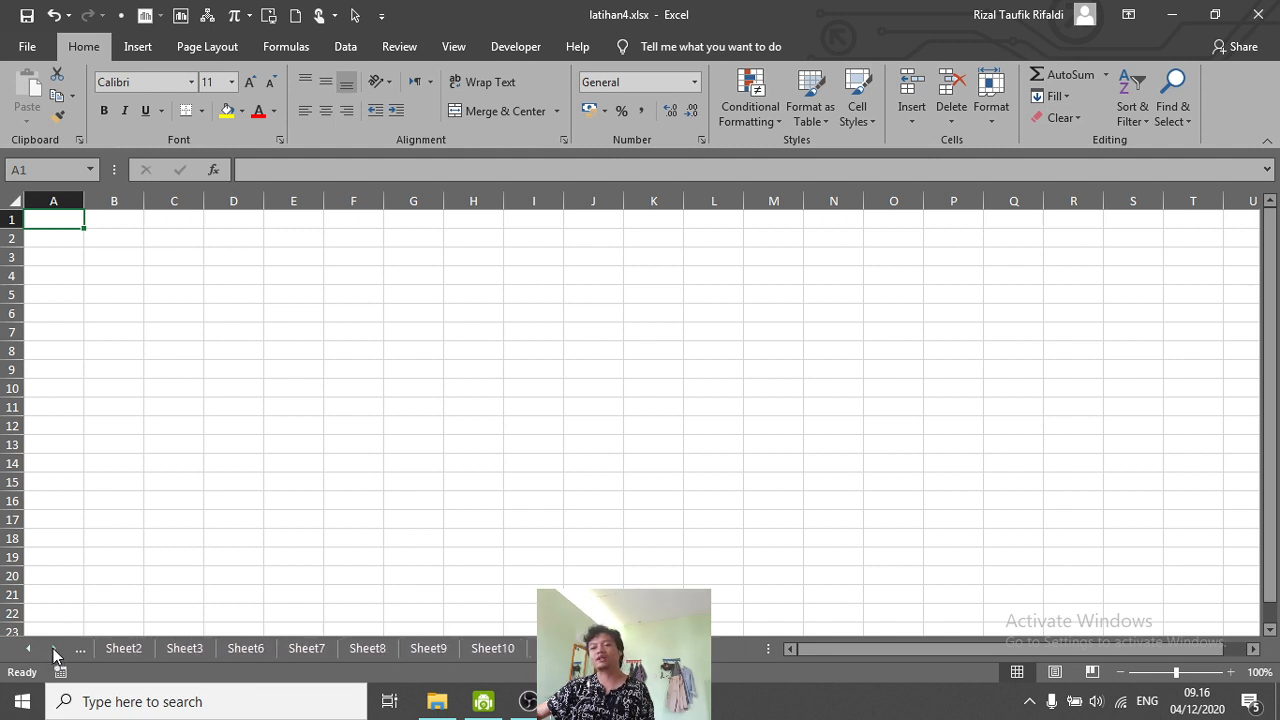
left_click(38, 649)
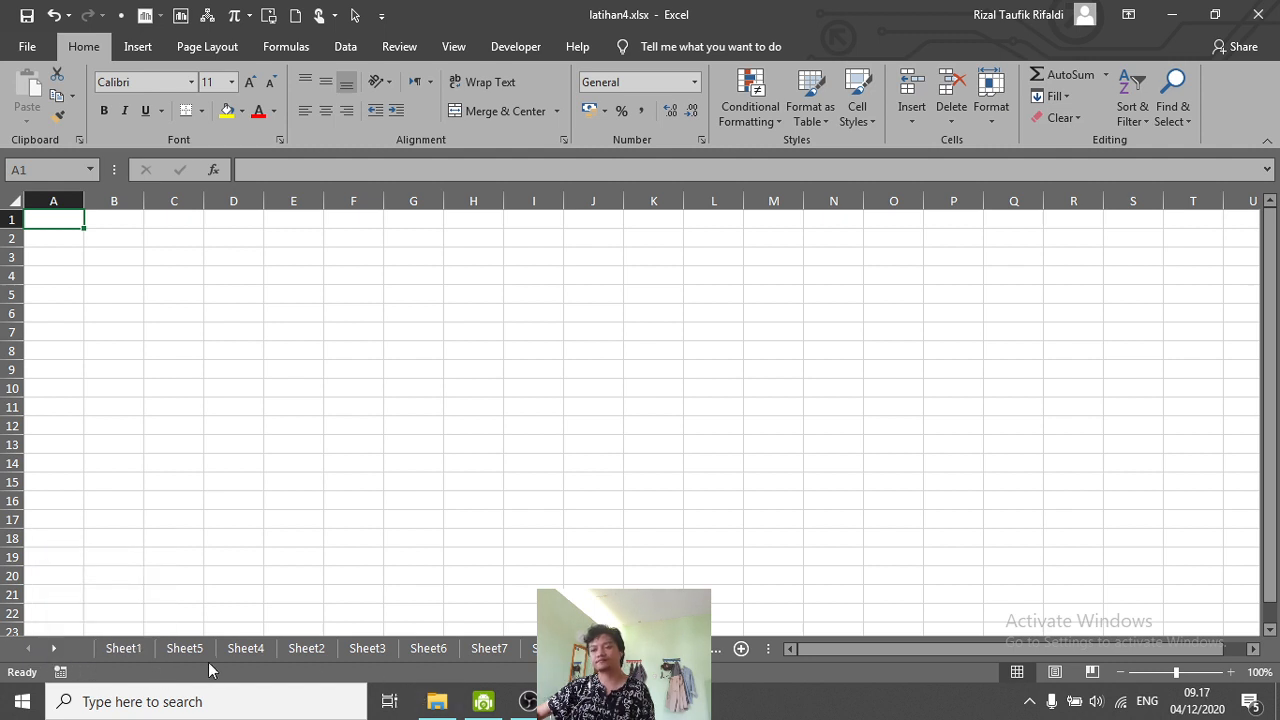
left_click(61, 651)
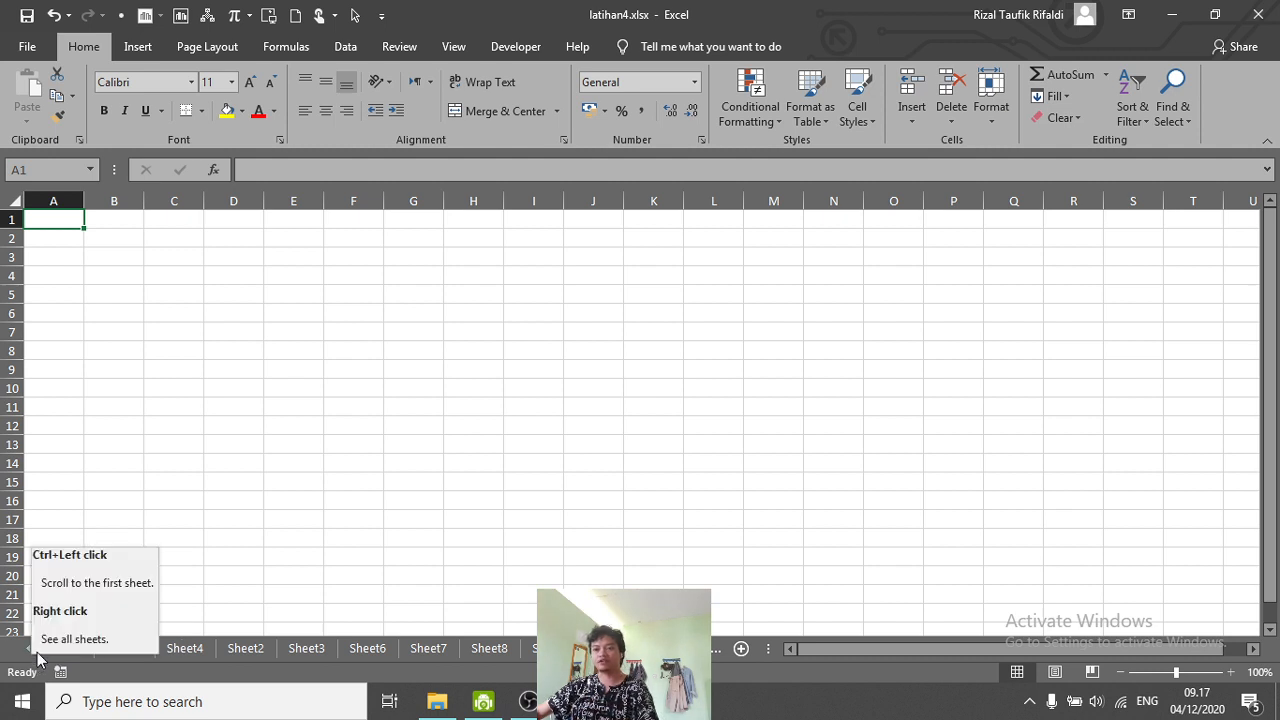
left_click(25, 651)
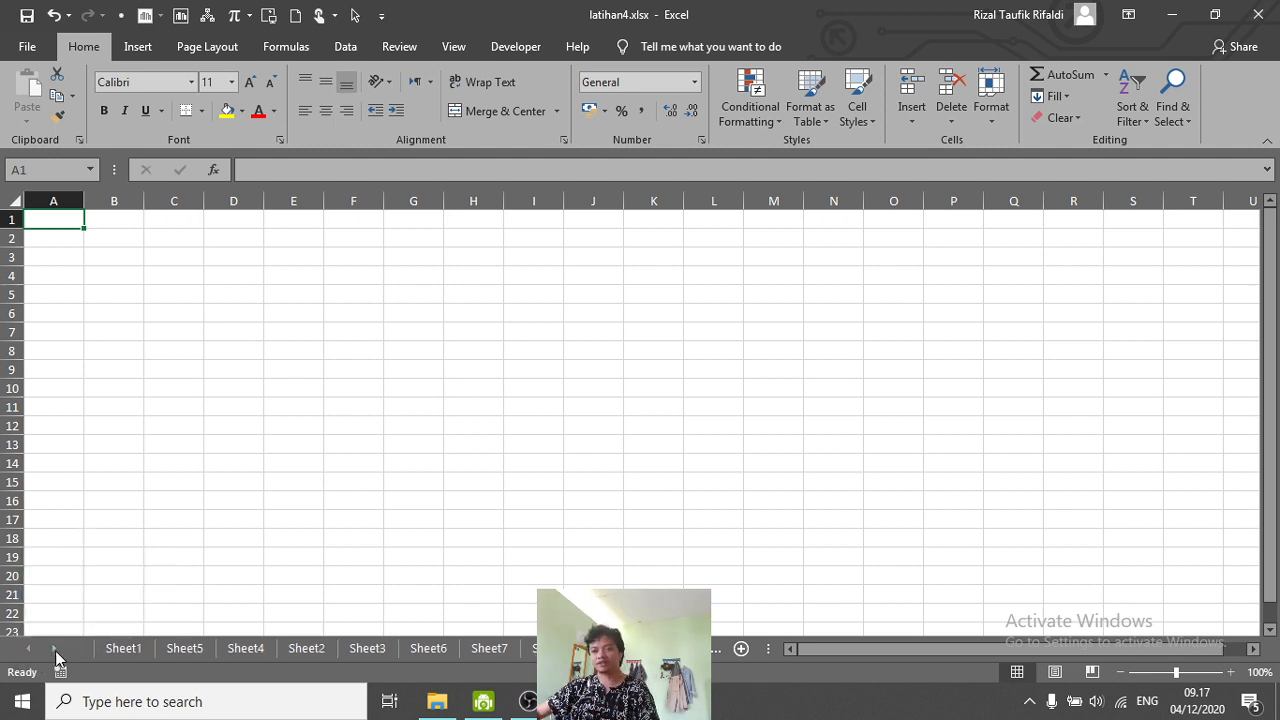
- Jump to the last sheet tabs, view Sheet3, Sheet6, Sheet7 and Sheet8 in turn, and look across and down Sheet8
left_click(55, 651, "ctrl")
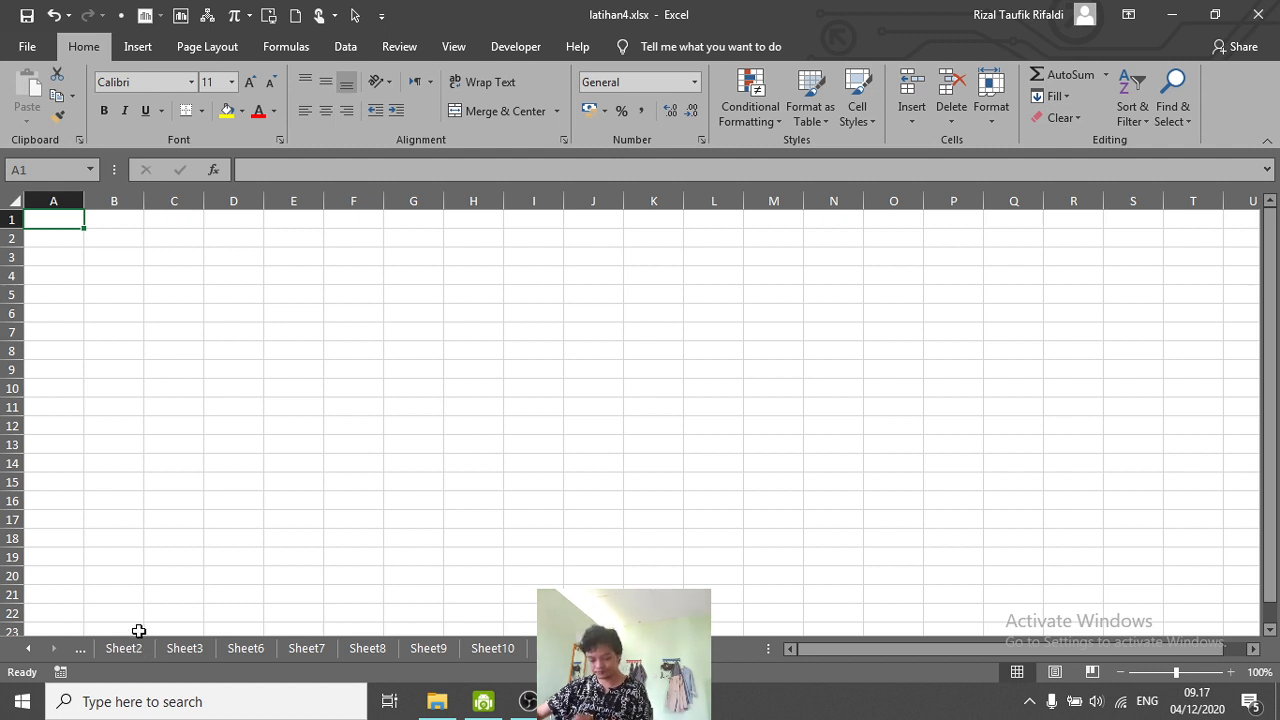
left_click(182, 648)
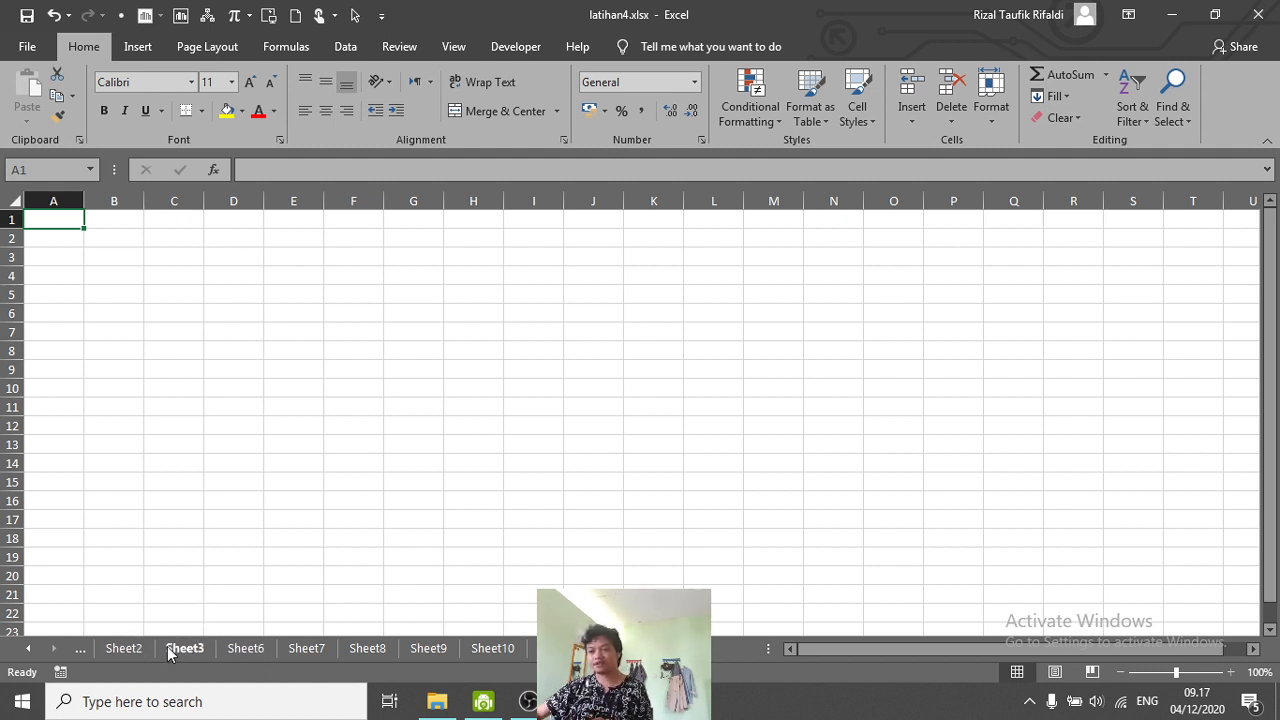
left_click(255, 649)
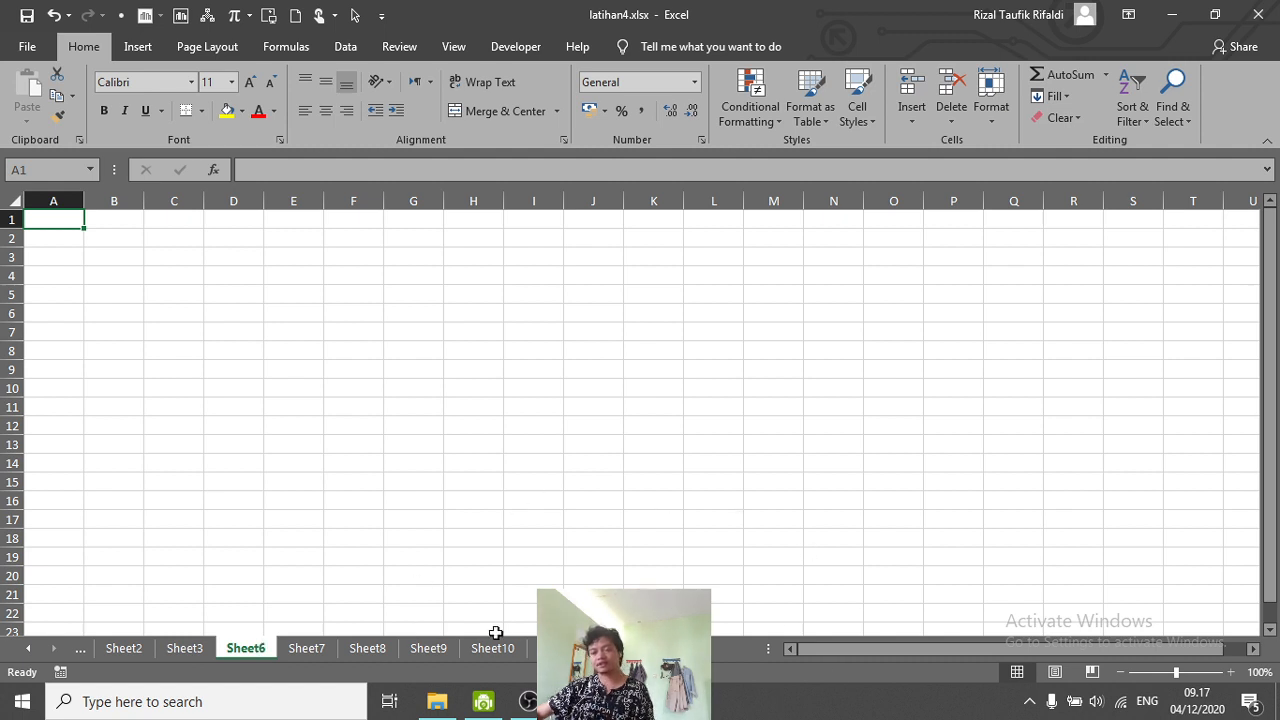
left_click(306, 650)
left_click(365, 650)
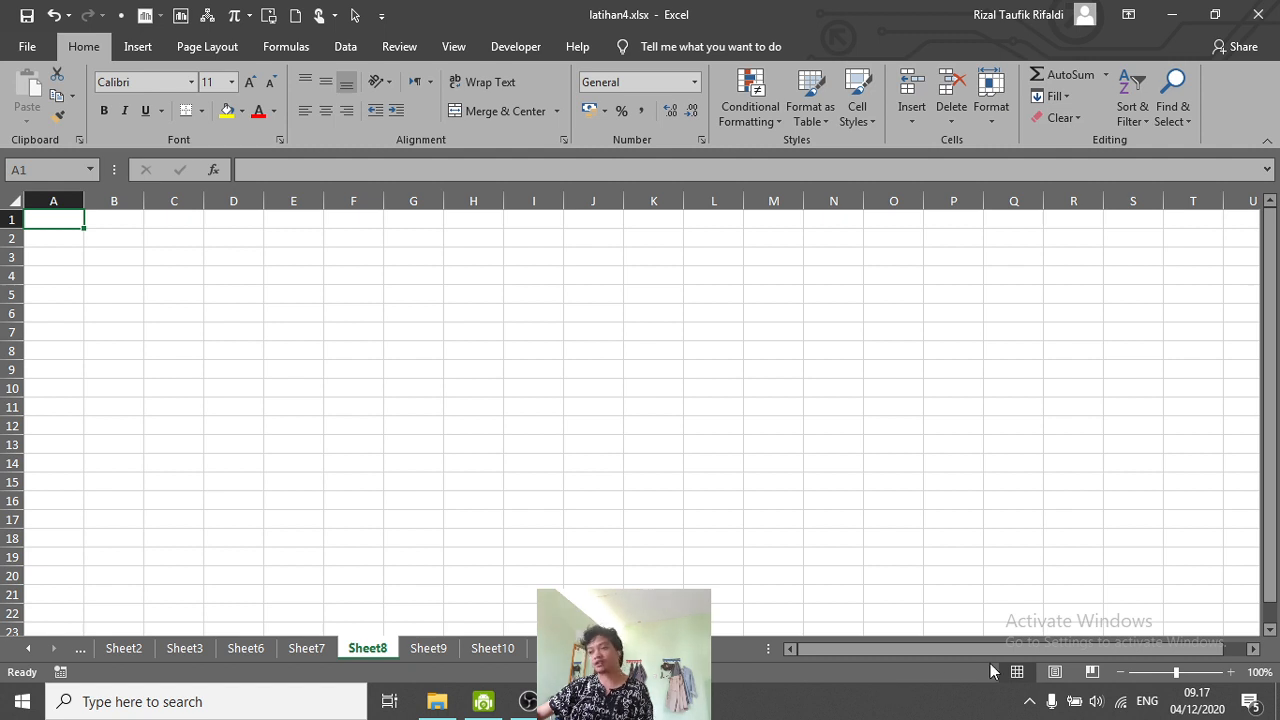
left_click_drag(975, 650, 809, 653)
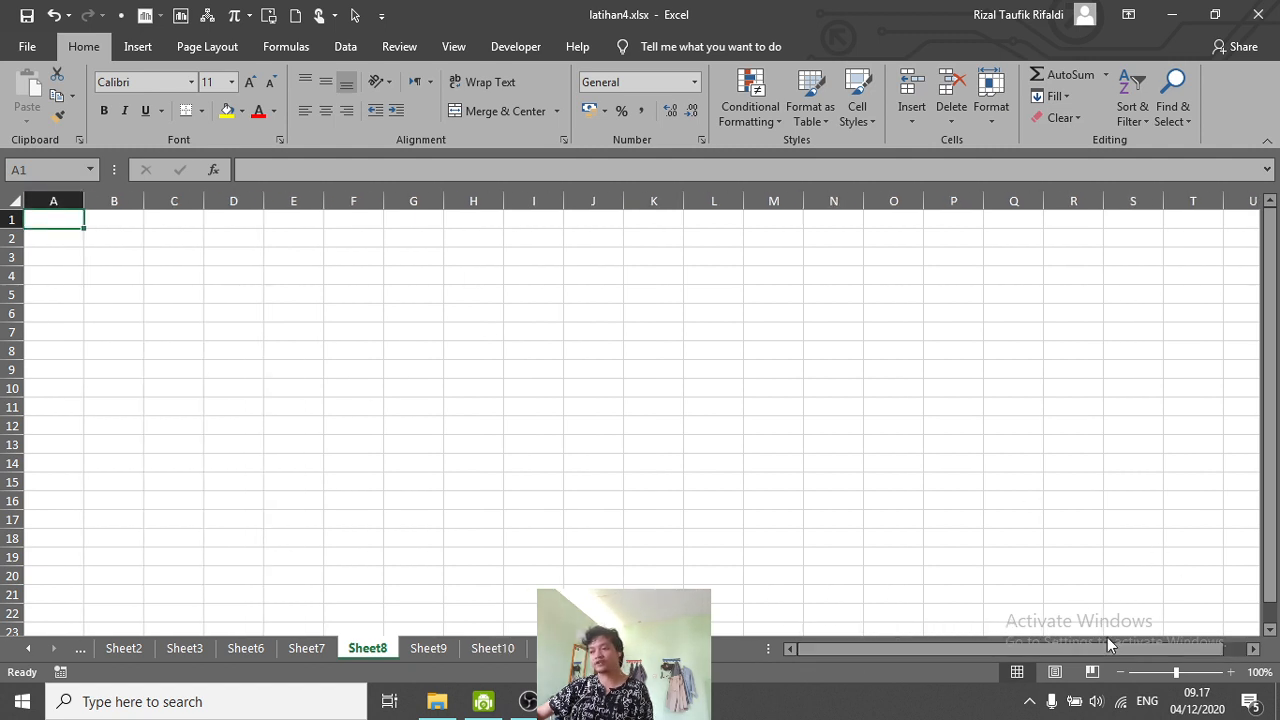
left_click_drag(1273, 337, 1278, 426)
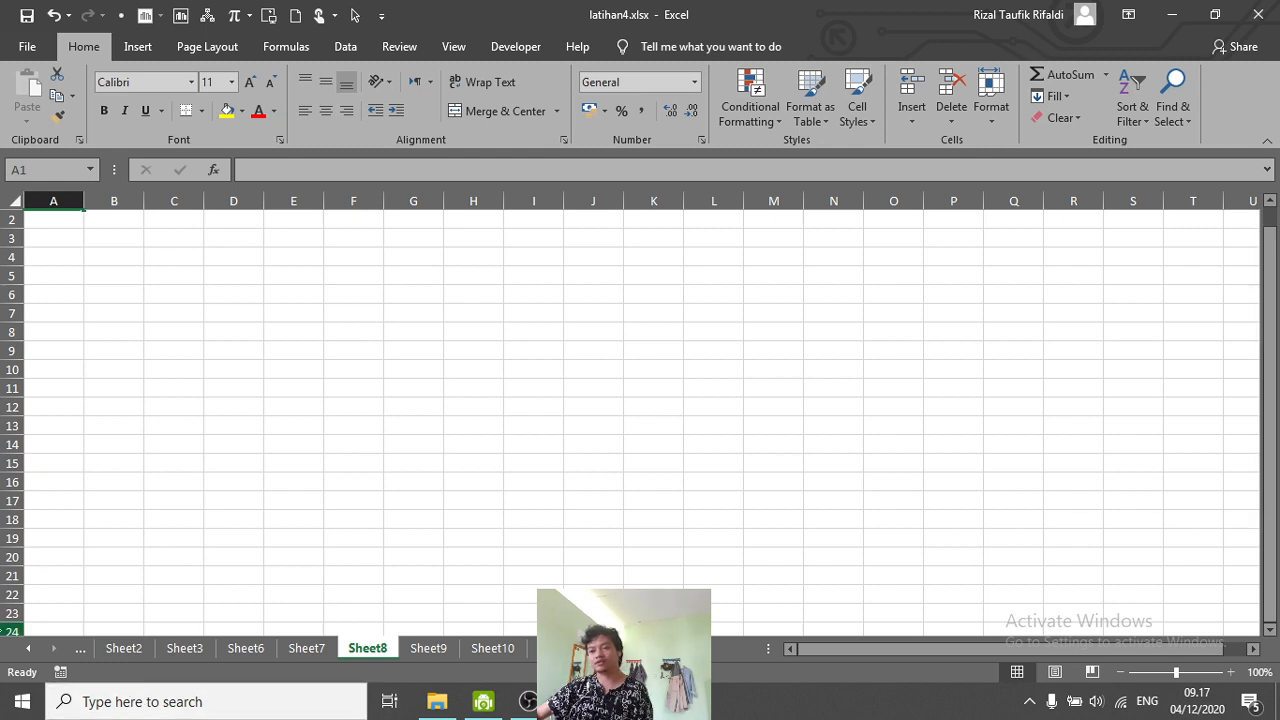
- Return to the first sheet tabs and view Sheet1, Sheet5 and Sheet4 in turn
left_click(30, 649)
left_click(30, 649)
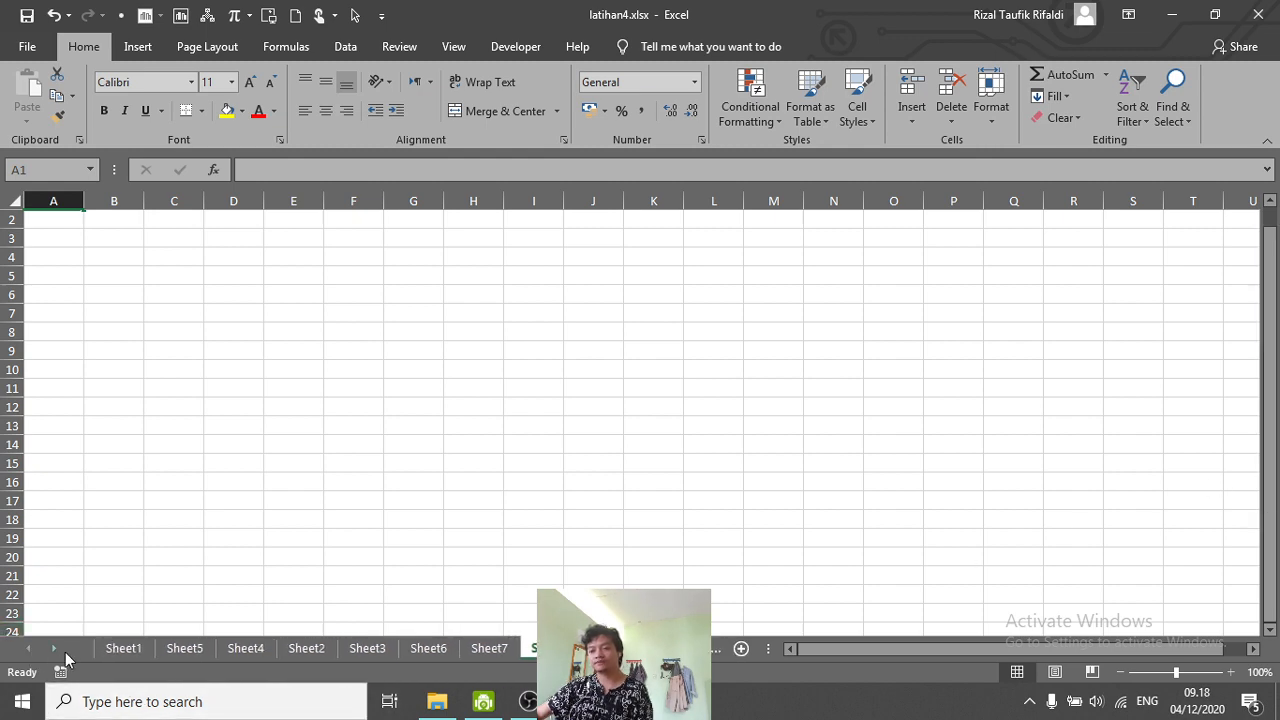
left_click(123, 648)
left_click(184, 648)
left_click(250, 650)
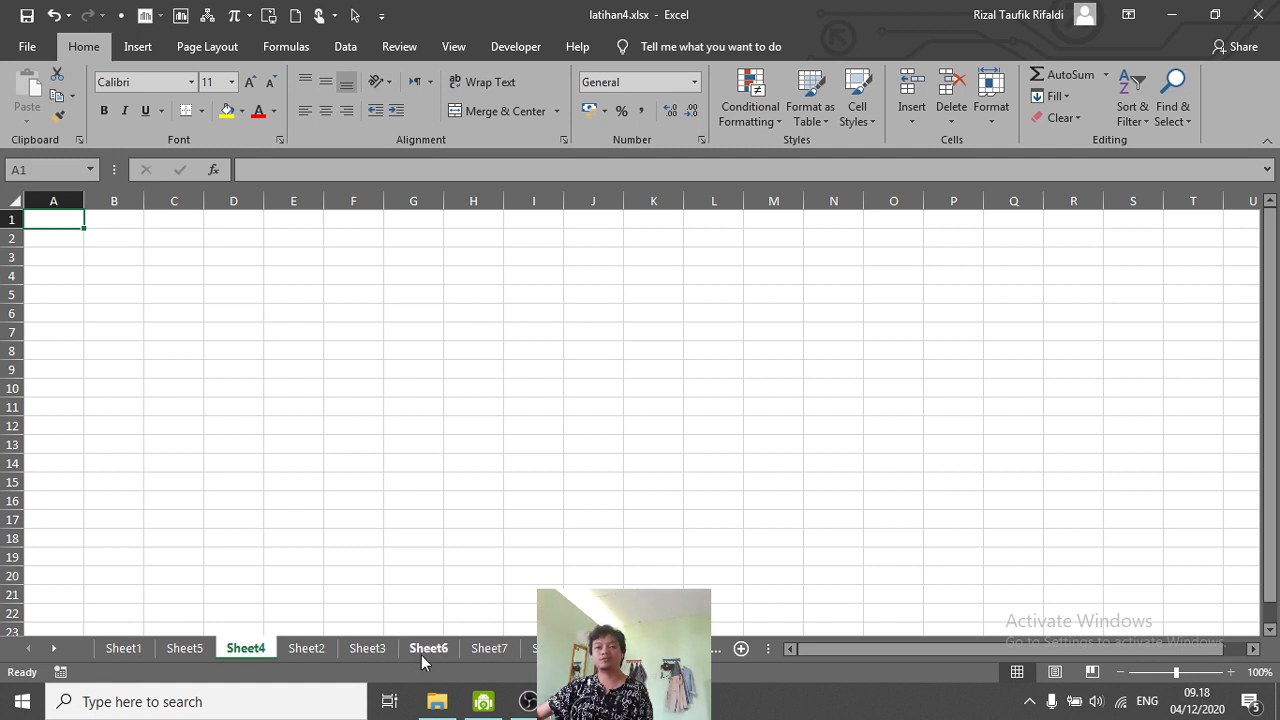
- Shift the row of sheet tabs forward and back to activate Sheet1, and jump to the next sheet hidden beyond the visible tabs
left_click(55, 649)
left_click(29, 649)
left_click(55, 649)
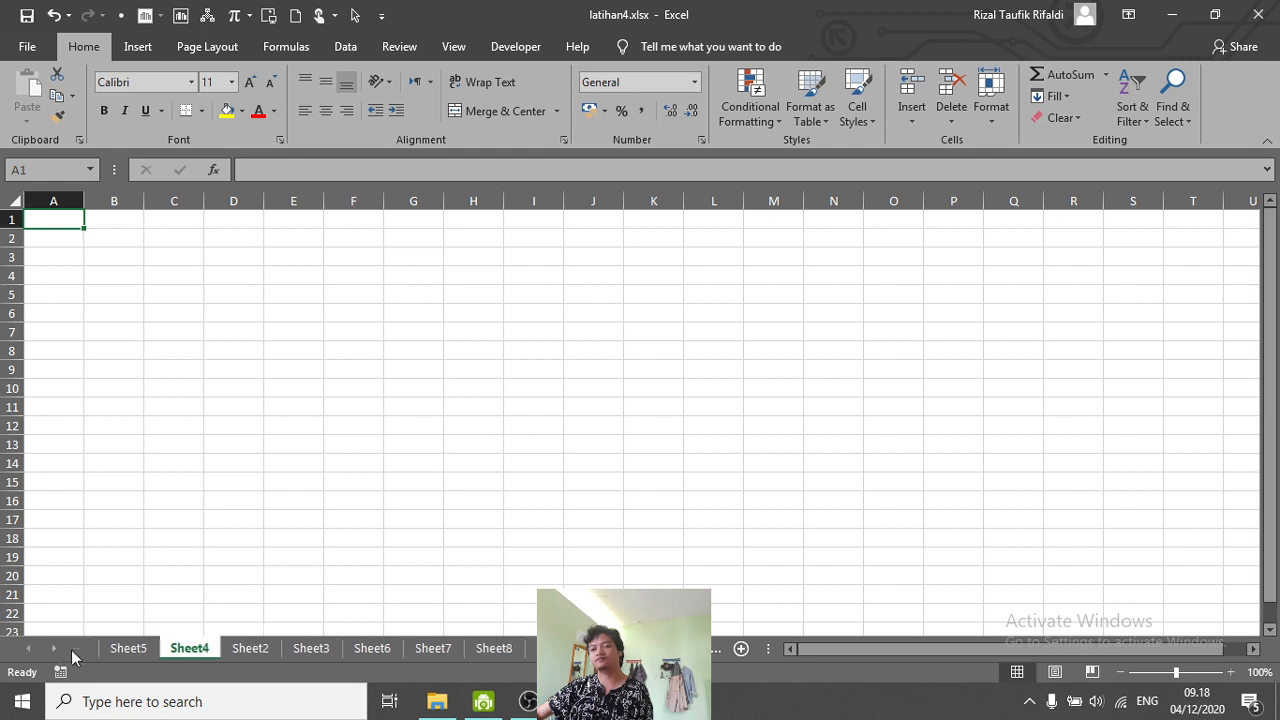
left_click(29, 649)
left_click(120, 648)
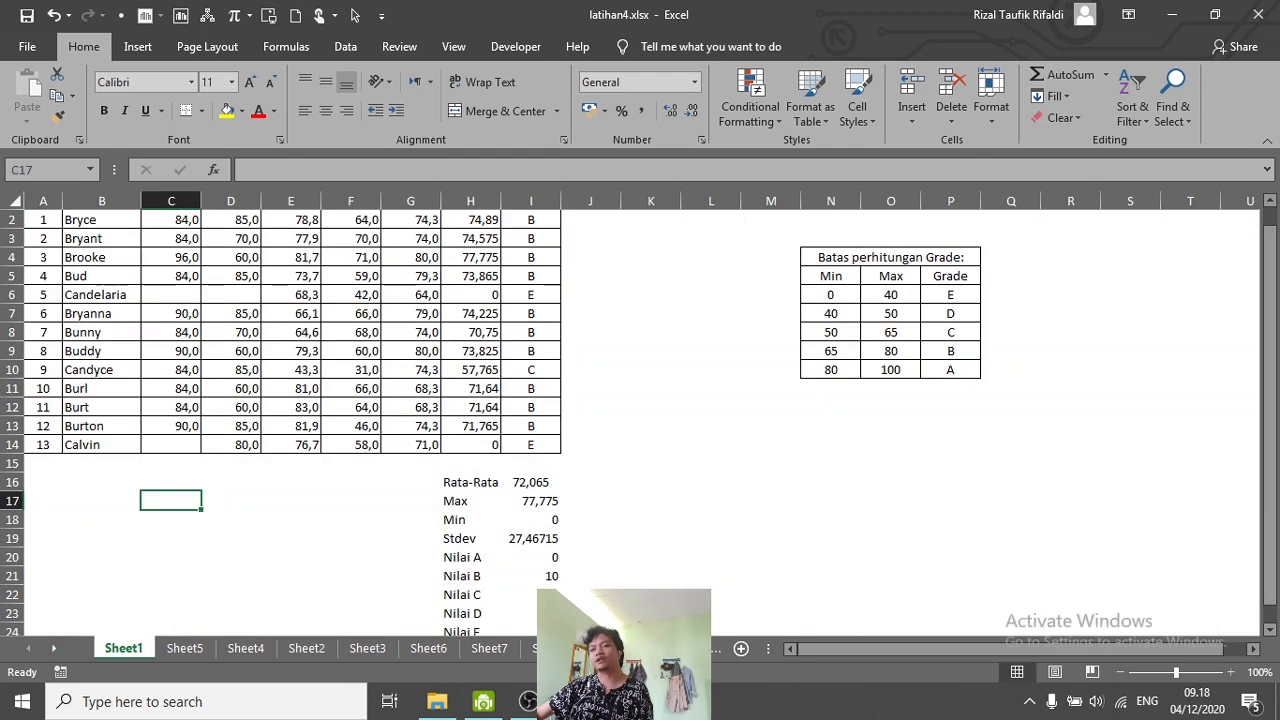
left_click(715, 648)
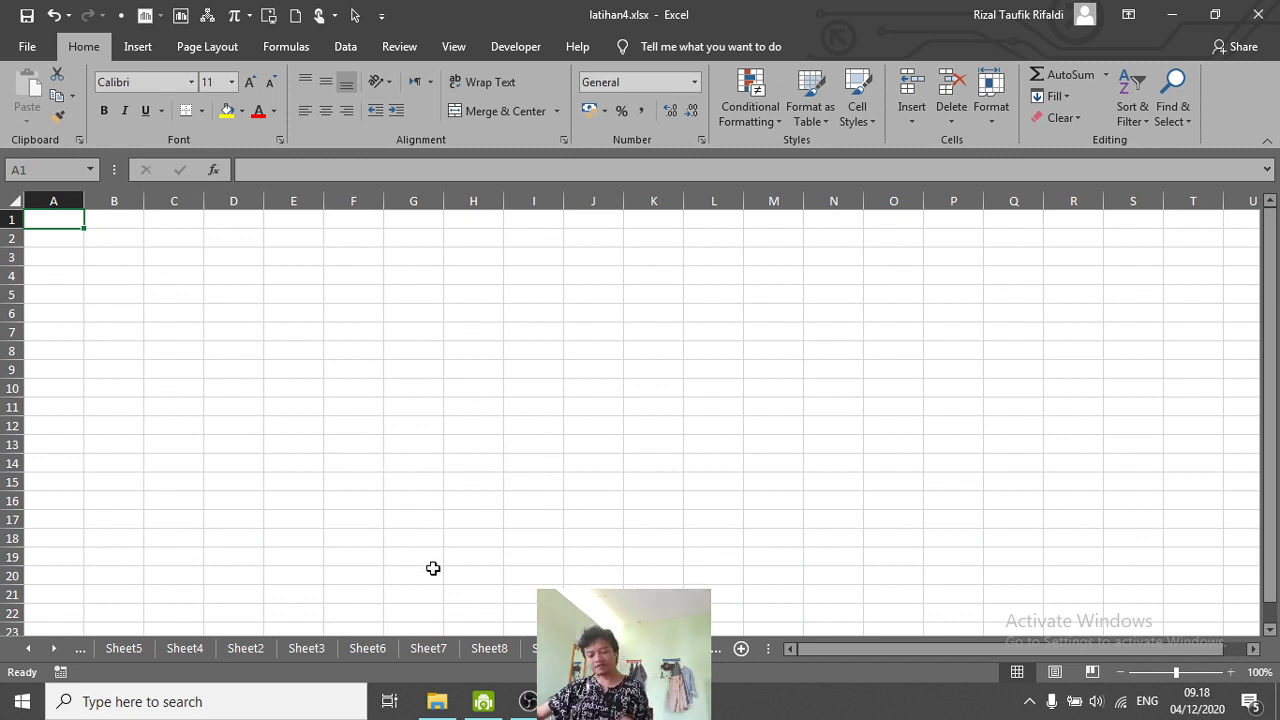
left_click(528, 701)
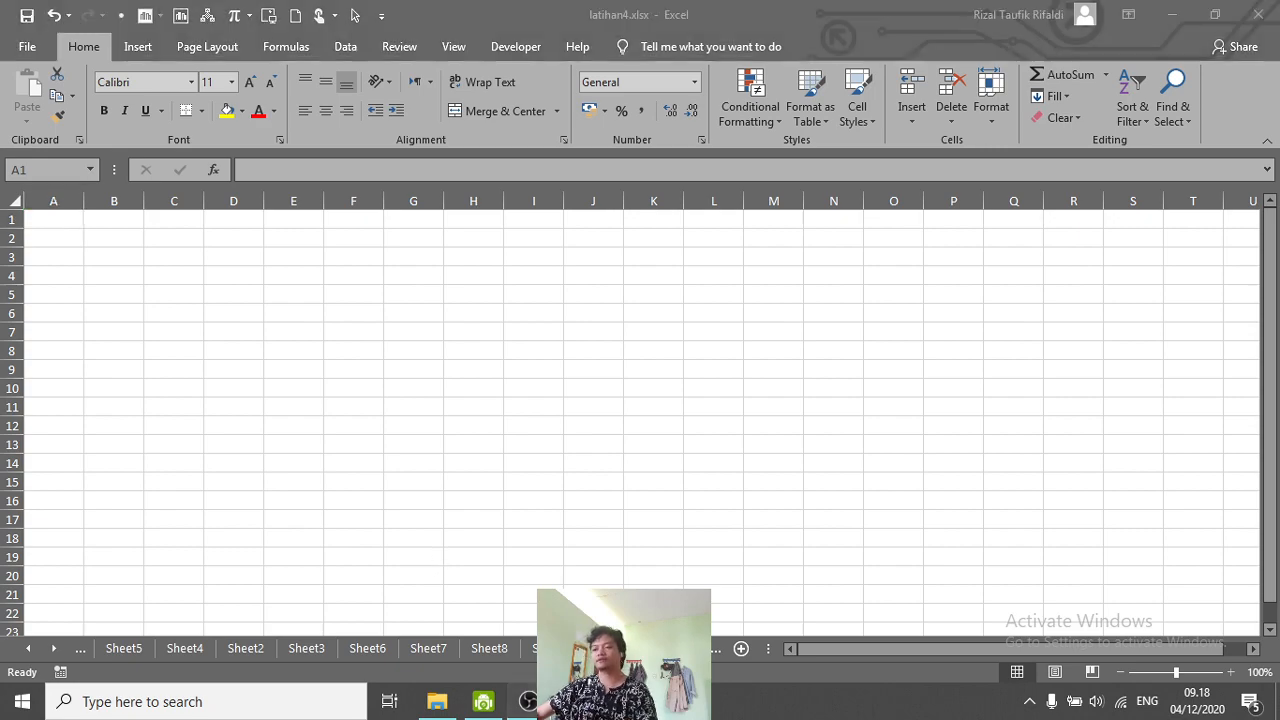